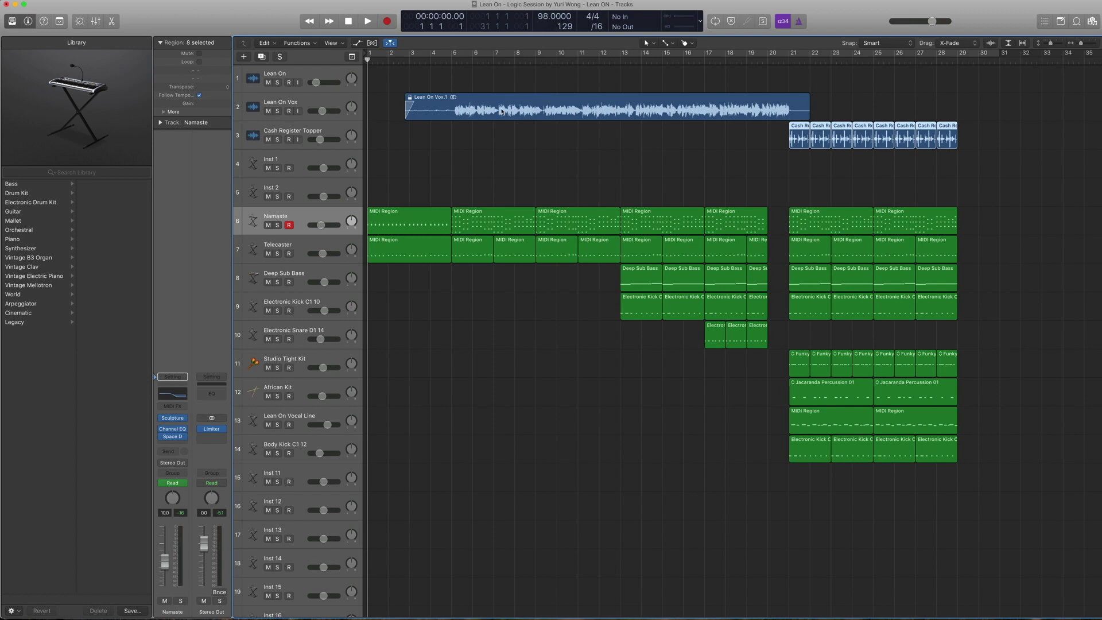
# Select the Lean On Vox.1 vocal and the eight Cash Register Topper regions, then play the opening bars.
pyautogui.click(501, 111)
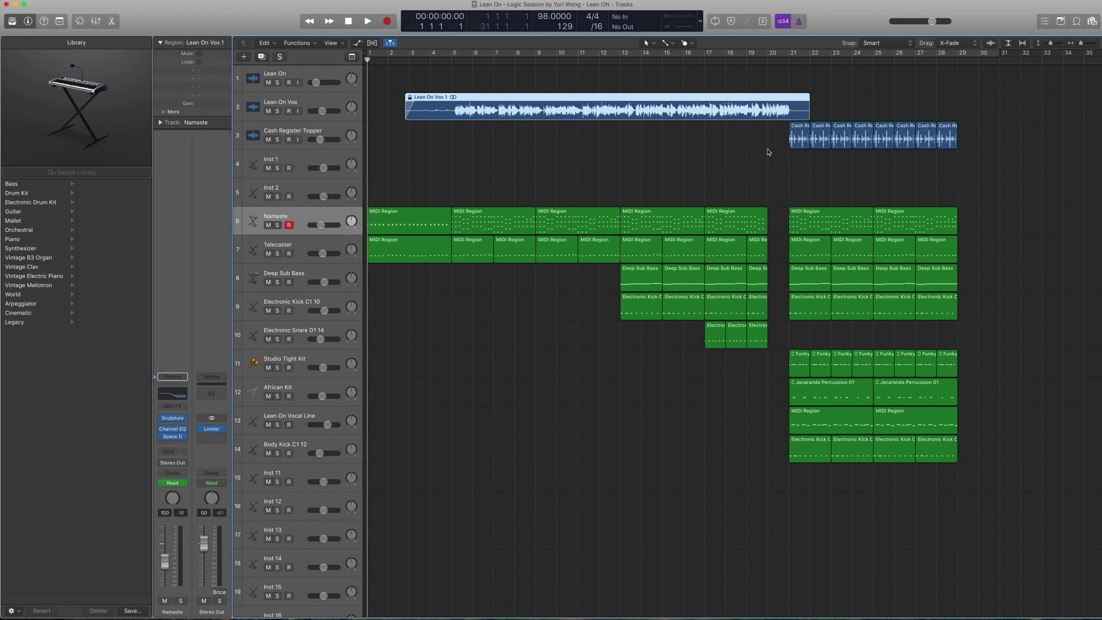
pyautogui.moveTo(760, 161); pyautogui.dragTo(964, 137)
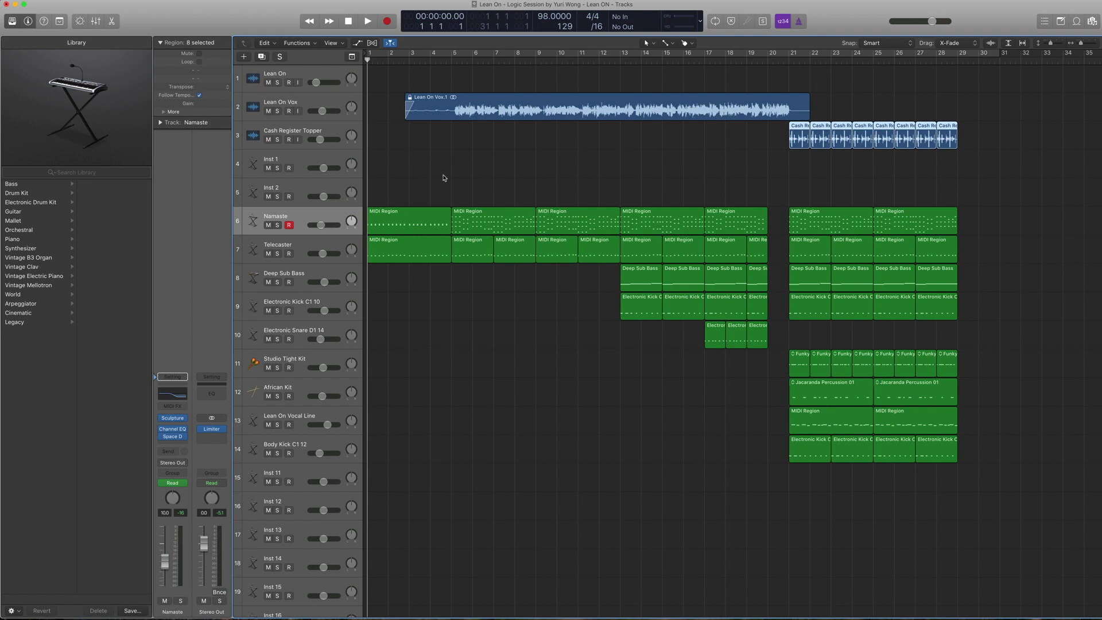
pyautogui.press('space')
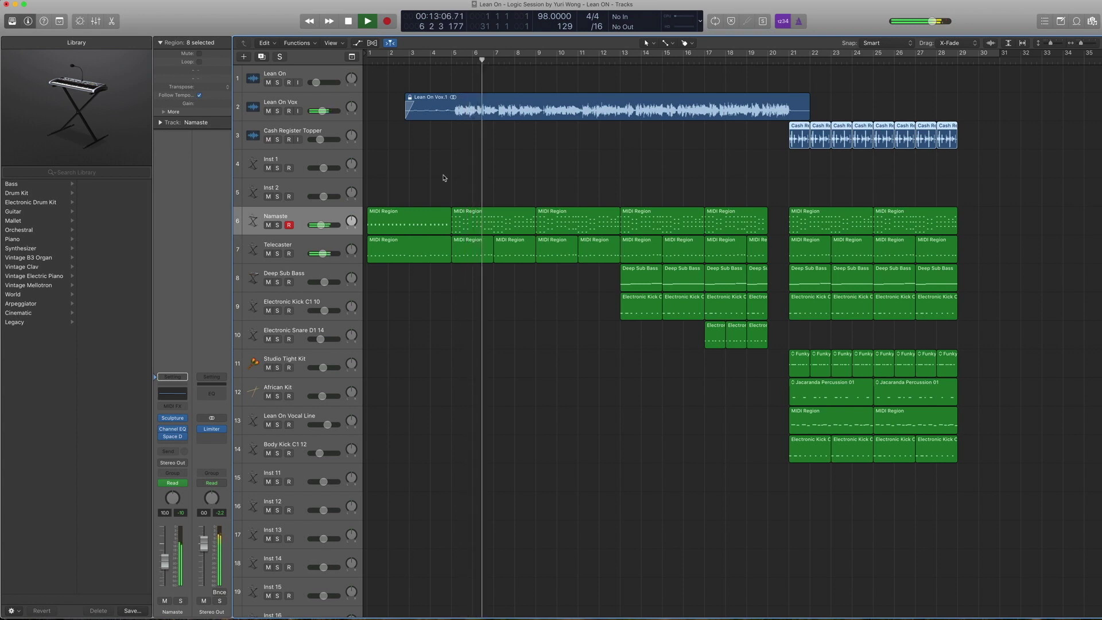
pyautogui.press('space')
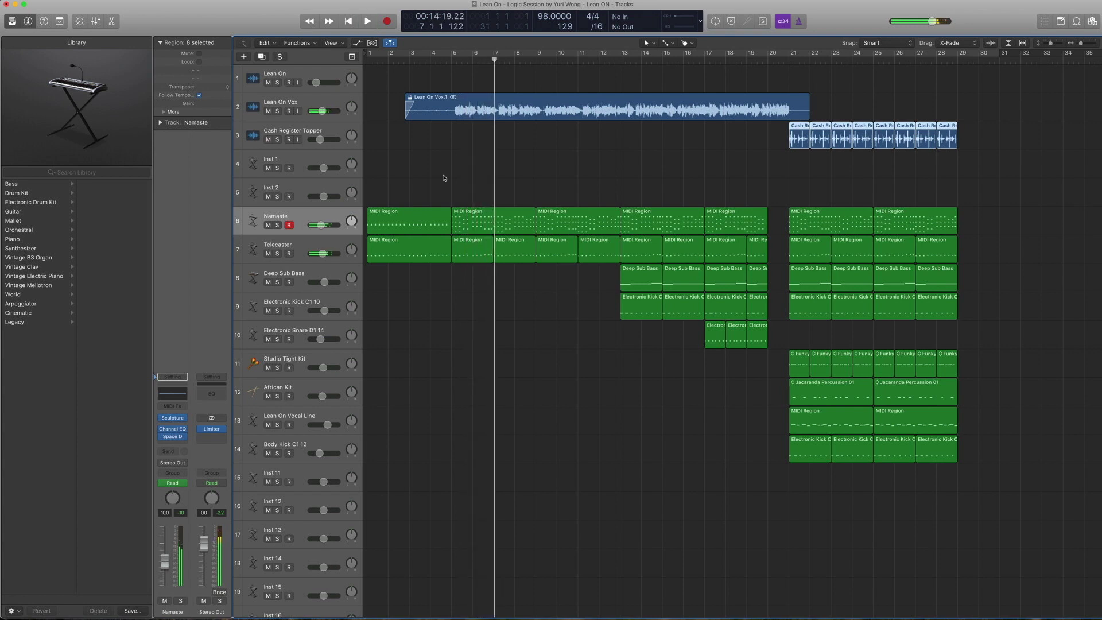
# Audition the song from bar 12 and again from bar 20, stopping near bar 24.
pyautogui.press('.')
pyautogui.press('.')
pyautogui.press('.')
pyautogui.press('.')
pyautogui.press('.')
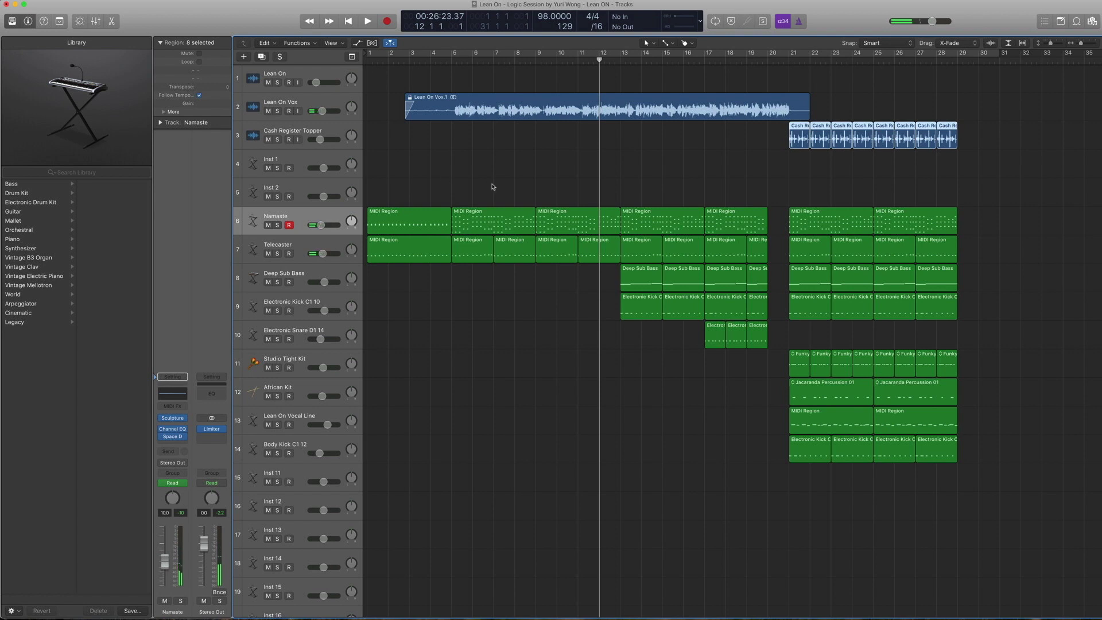
pyautogui.press('space')
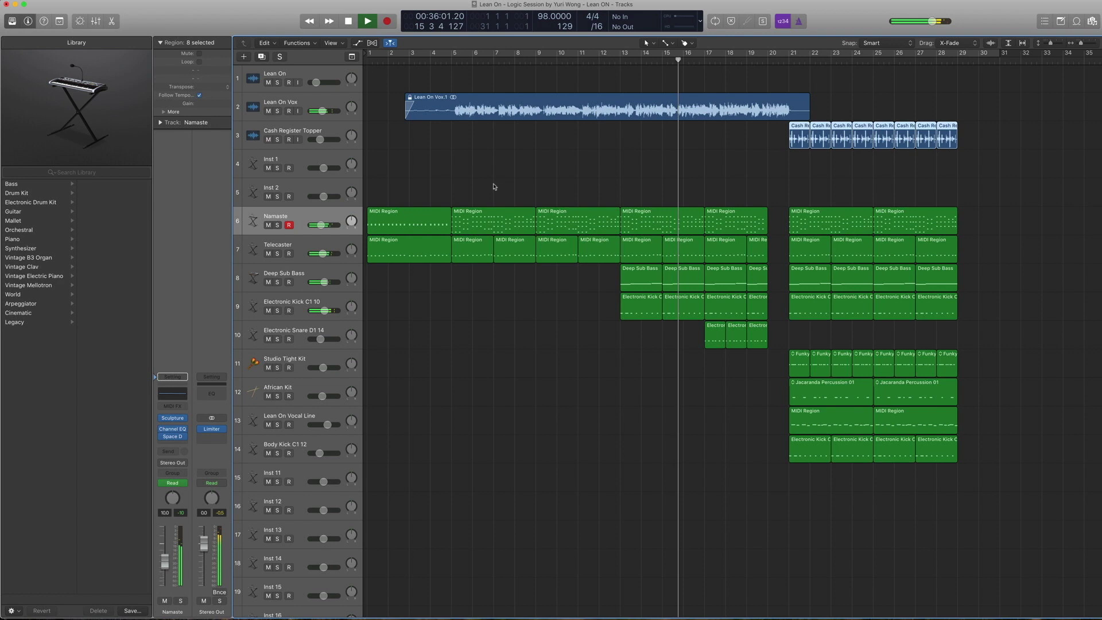
pyautogui.press('space')
pyautogui.press('.')
pyautogui.press('.')
pyautogui.press('.')
pyautogui.press('.')
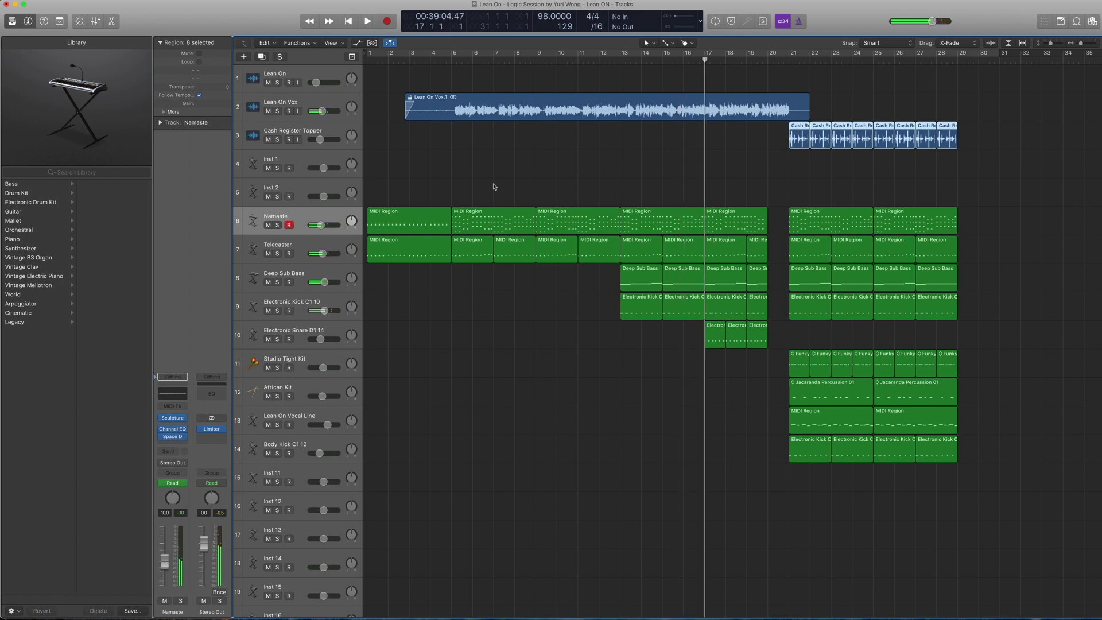
pyautogui.press('space')
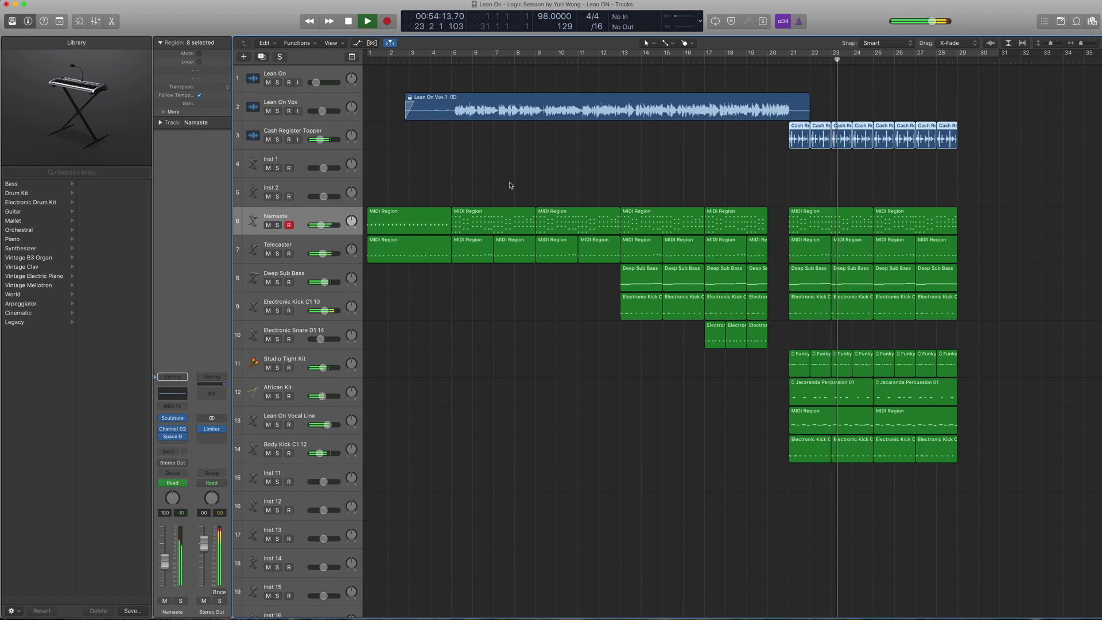
pyautogui.press('space')
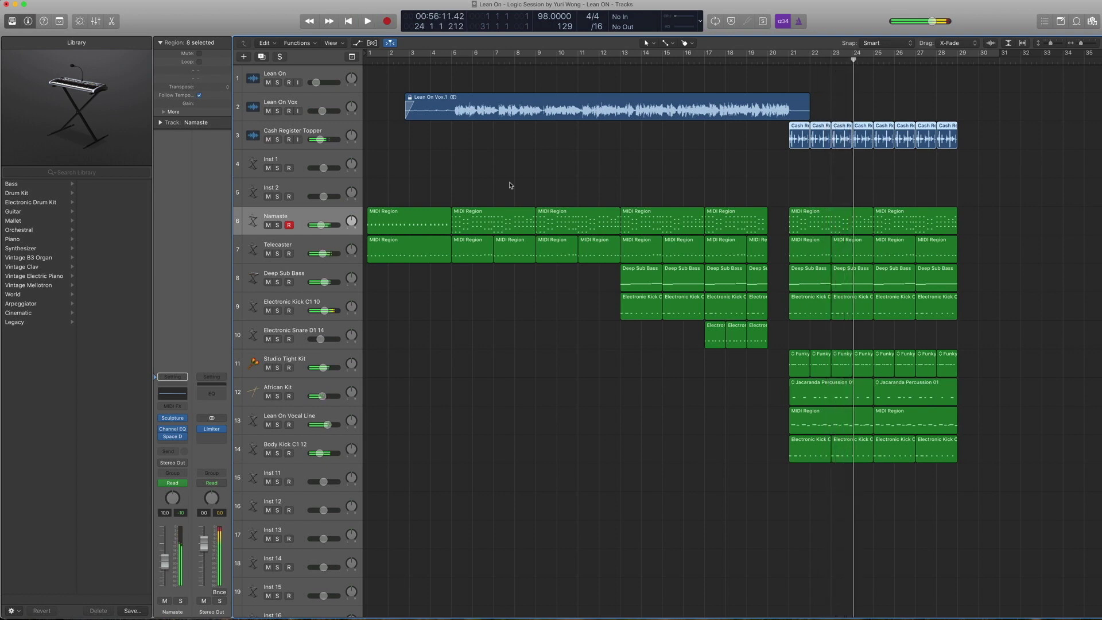
# Select all Namaste regions and open their notes in the Piano Roll from bar 1.
pyautogui.click(309, 220)
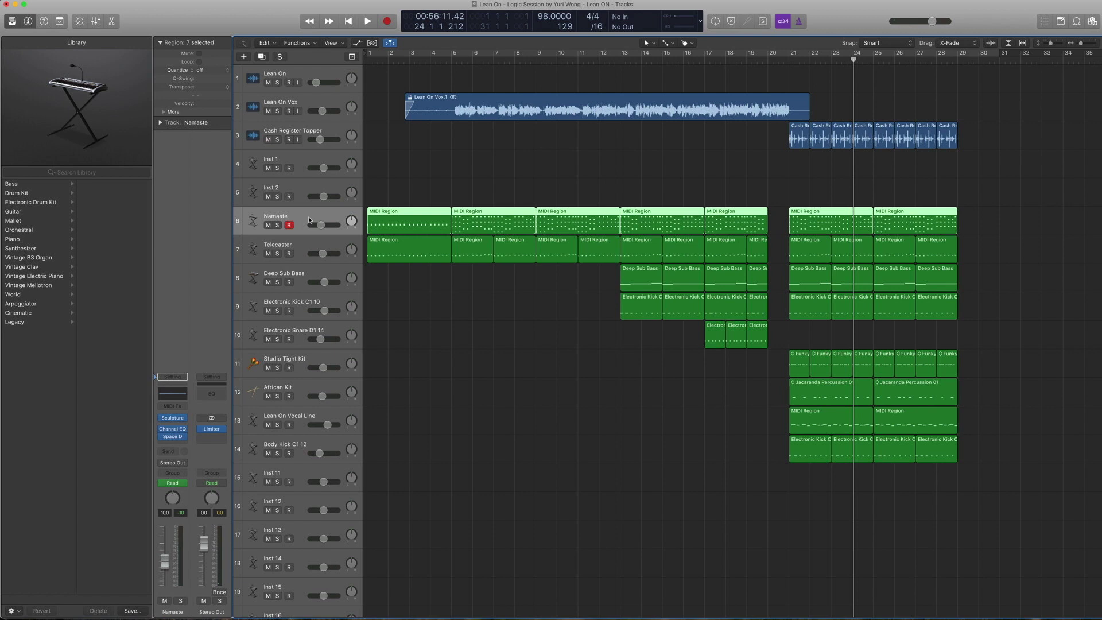
pyautogui.click(376, 60)
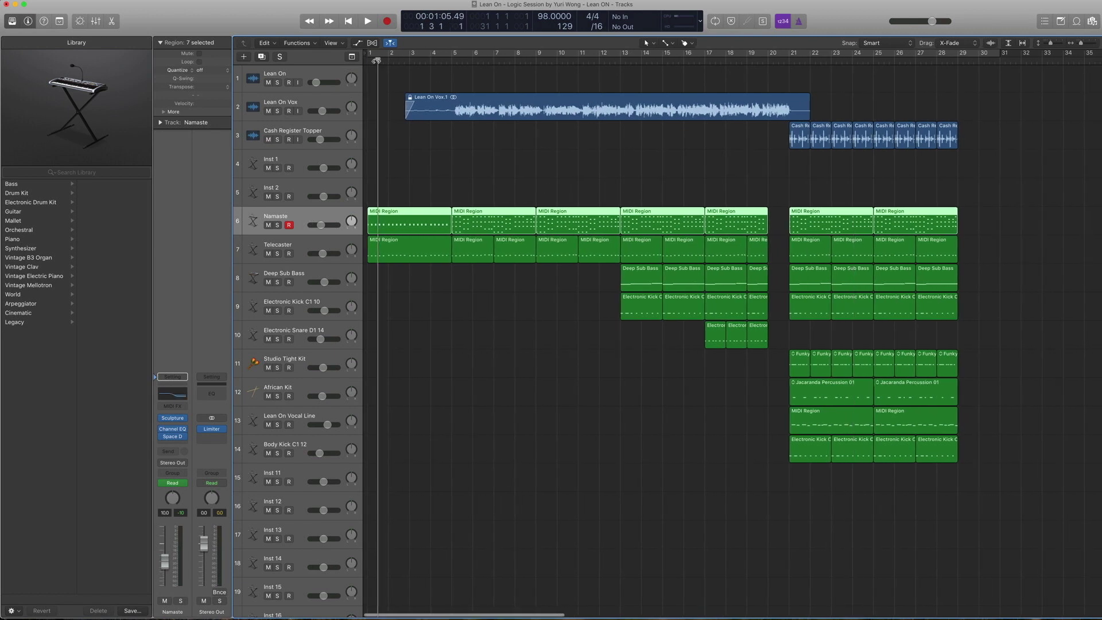
pyautogui.doubleClick(400, 213)
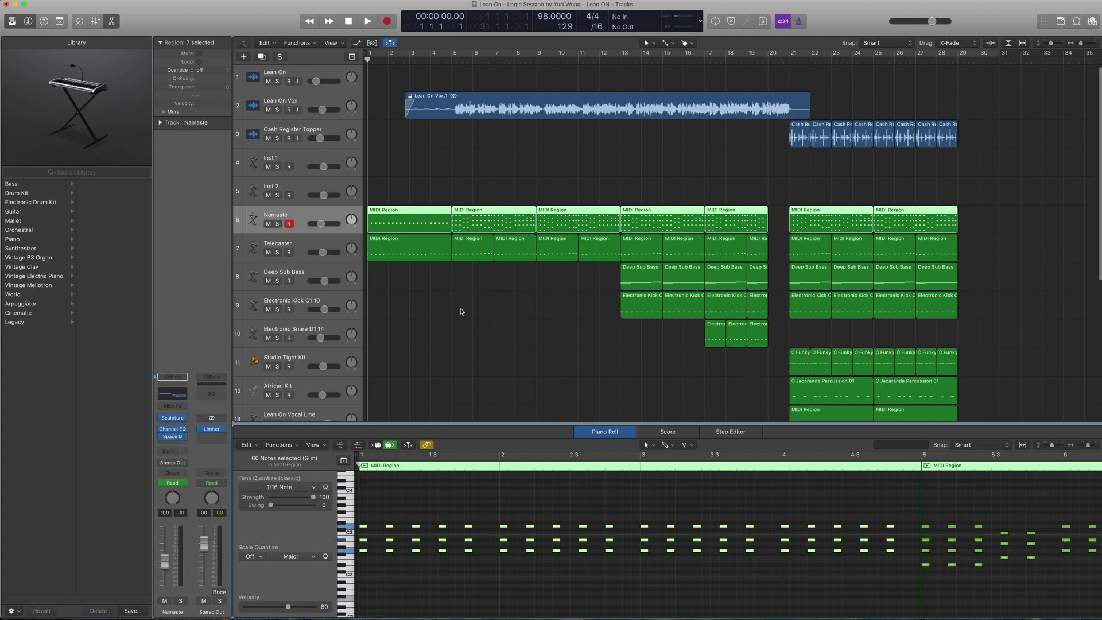
# Browse Namaste's Sculpture presets and instrument list, keeping the Namaste preset.
pyautogui.click(172, 419)
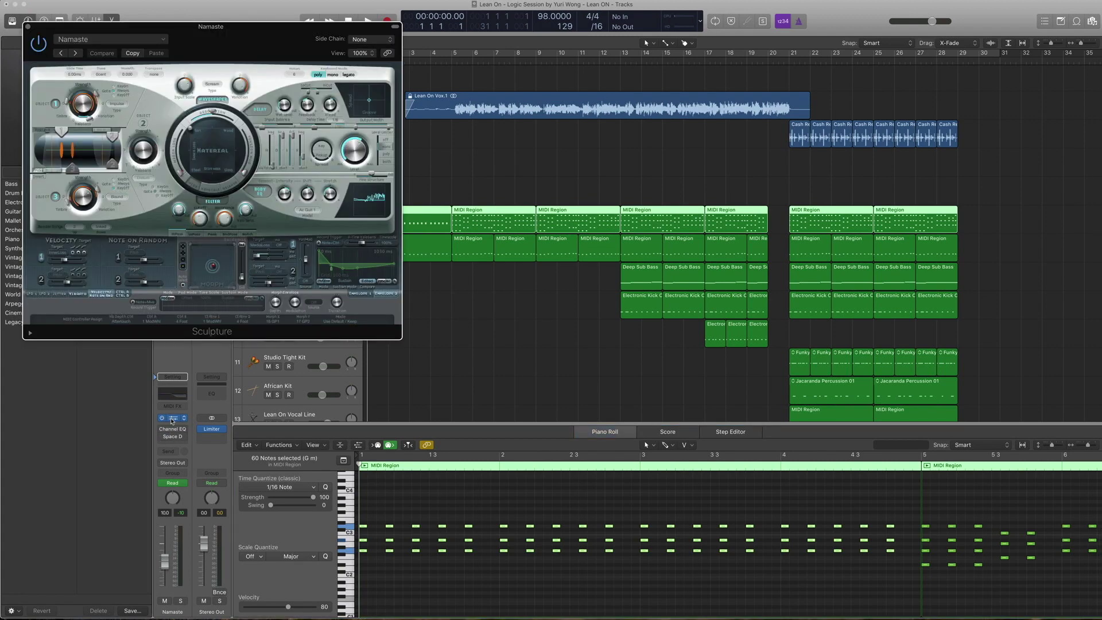
pyautogui.moveTo(100, 31); pyautogui.dragTo(491, 67)
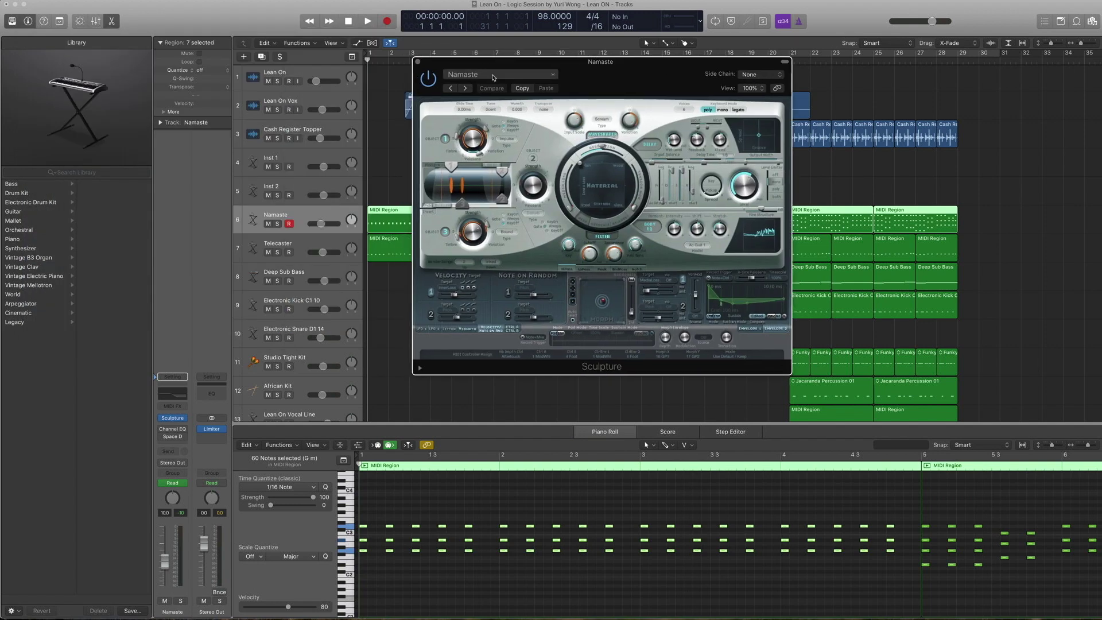
pyautogui.click(493, 77)
pyautogui.click(240, 452)
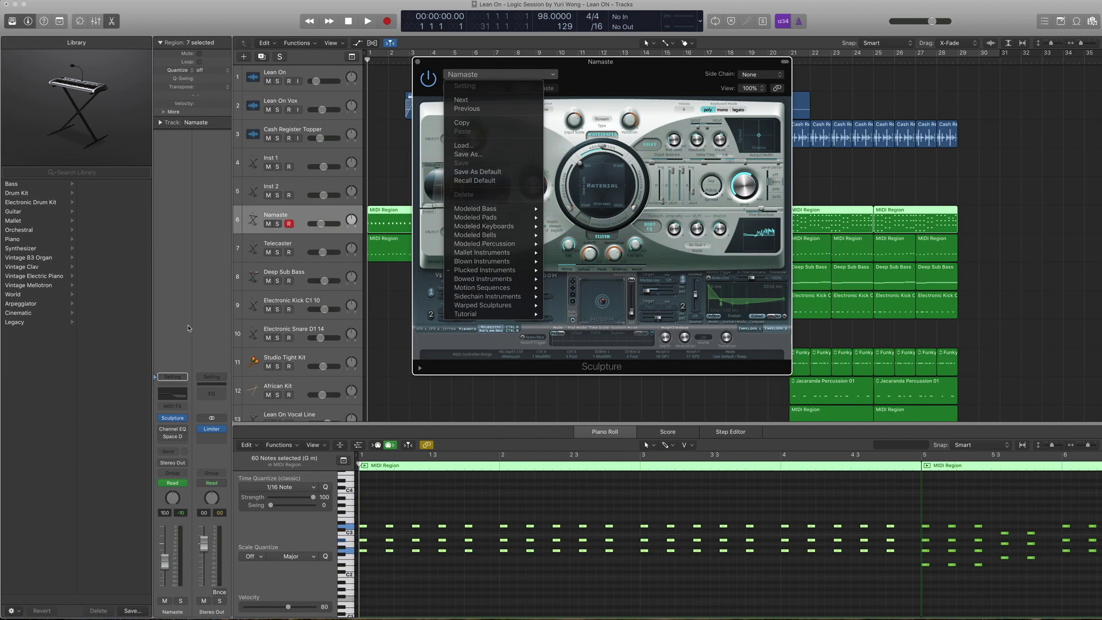
pyautogui.click(172, 418)
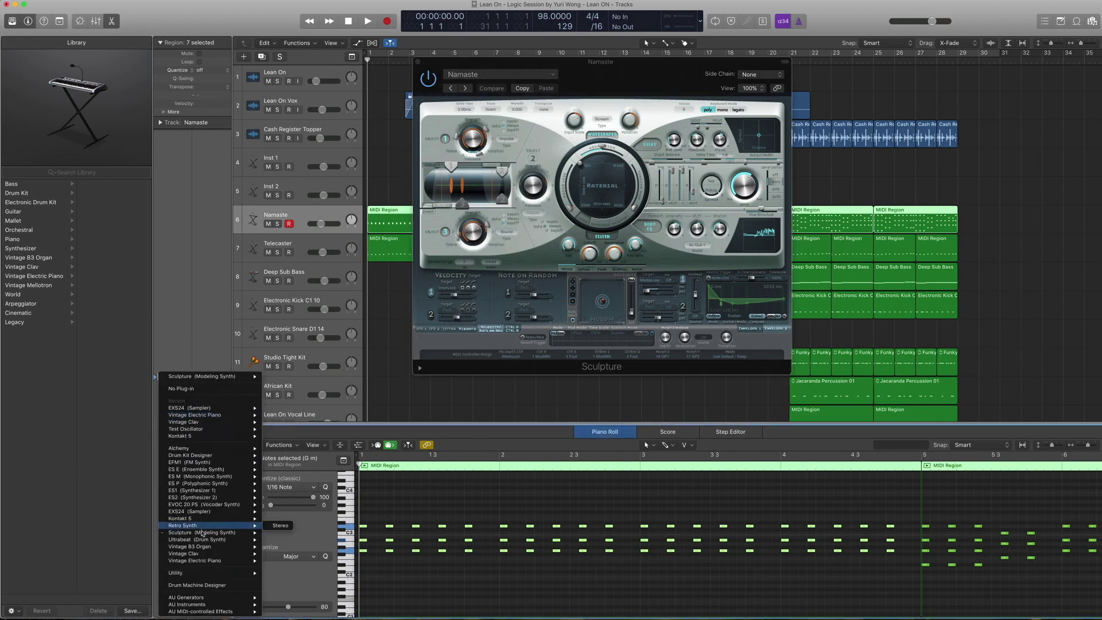
pyautogui.click(197, 278)
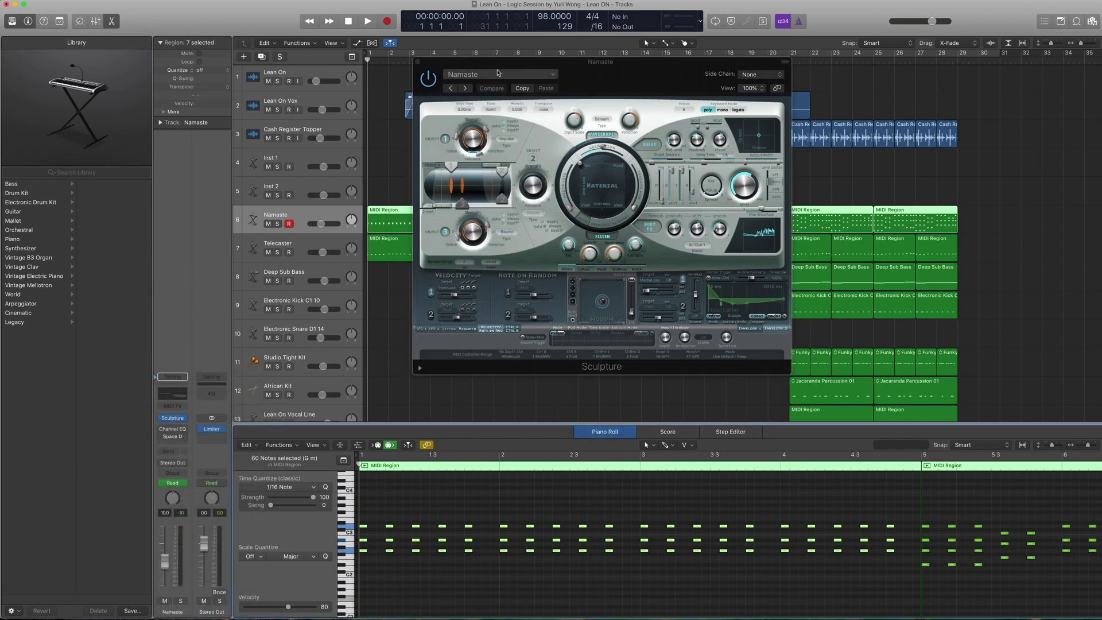
pyautogui.click(522, 76)
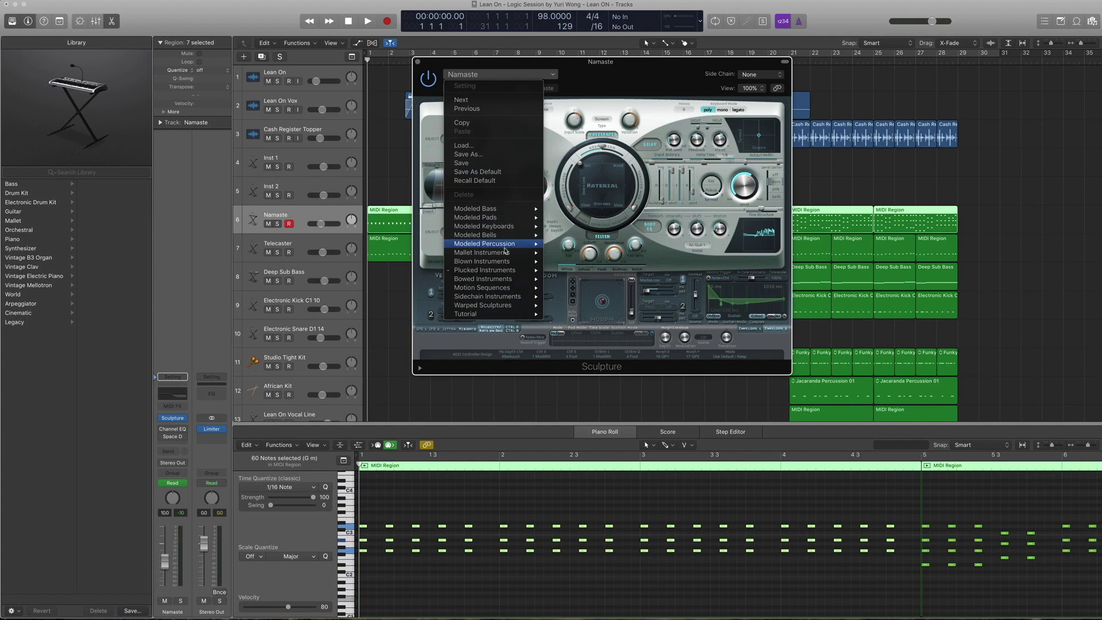
pyautogui.moveTo(499, 271)
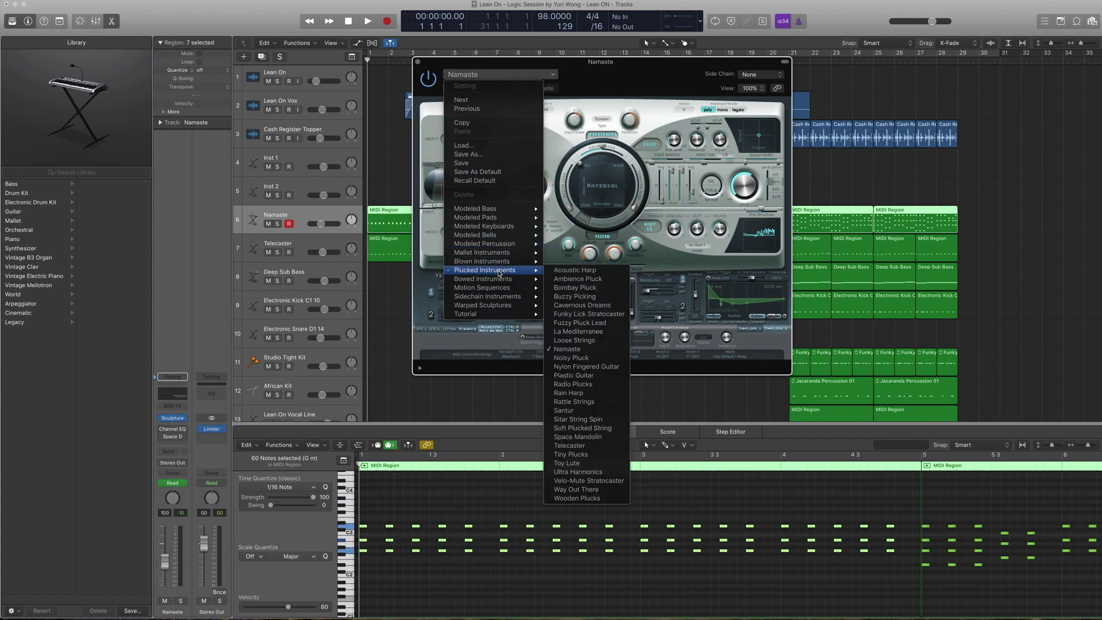
pyautogui.click(575, 77)
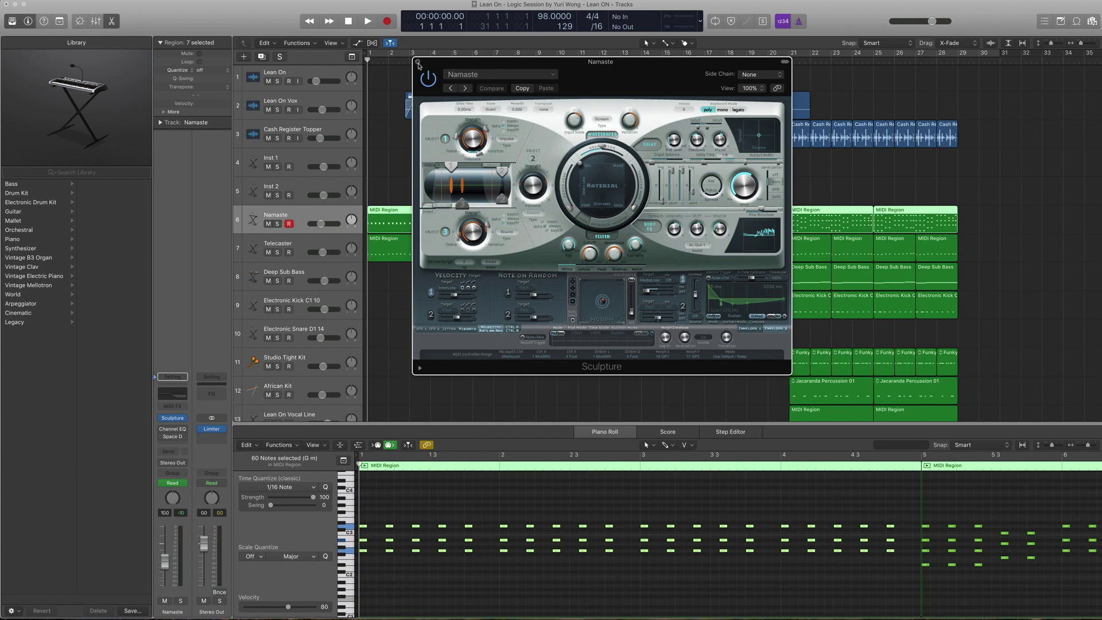
pyautogui.click(417, 62)
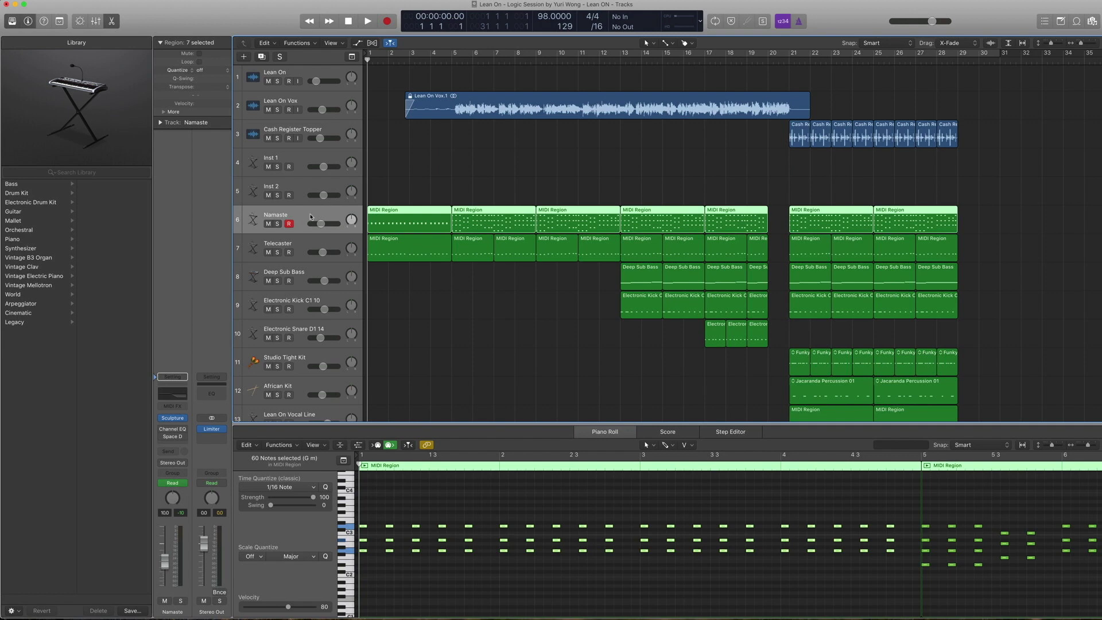
# Solo the Namaste track, play it briefly, and return to the project start.
pyautogui.hotkey('ctrl', 's')
pyautogui.press('space')
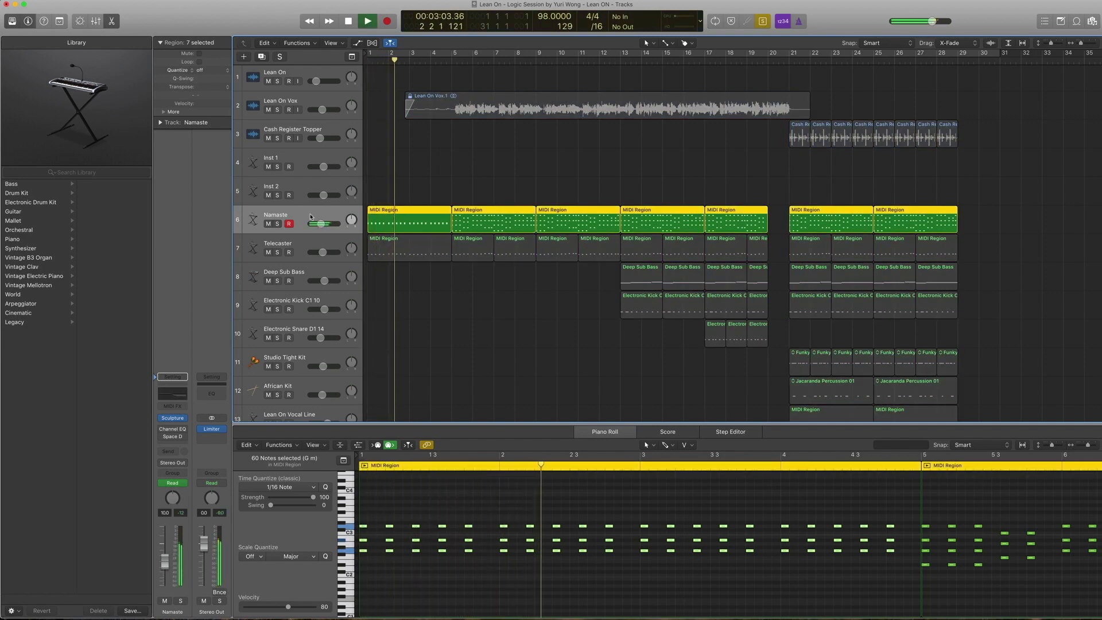
pyautogui.press('space')
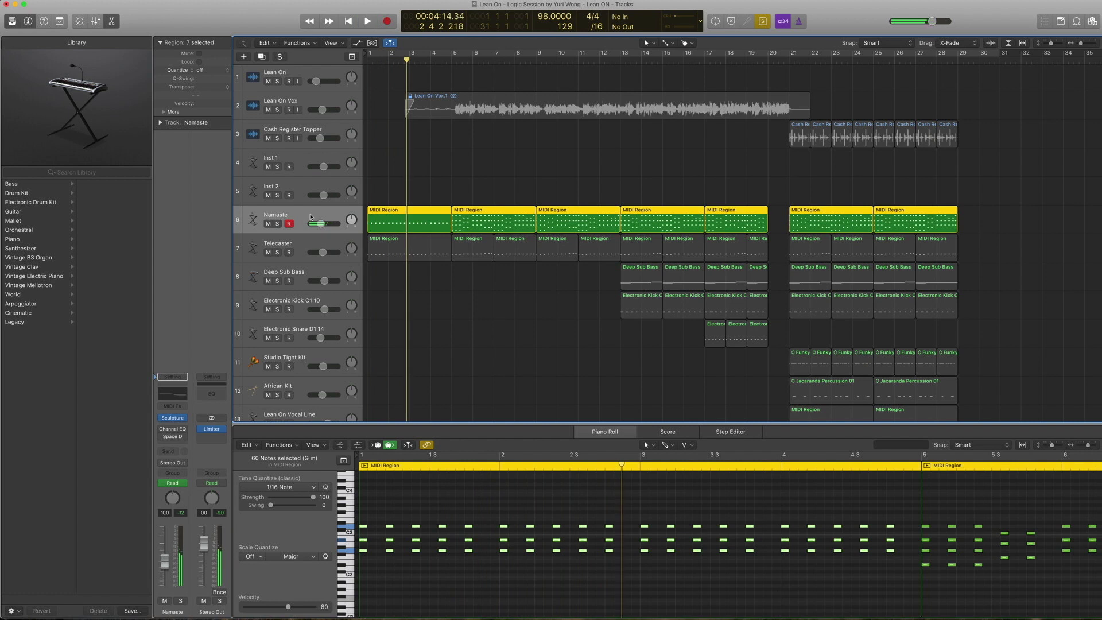
pyautogui.press('Return')
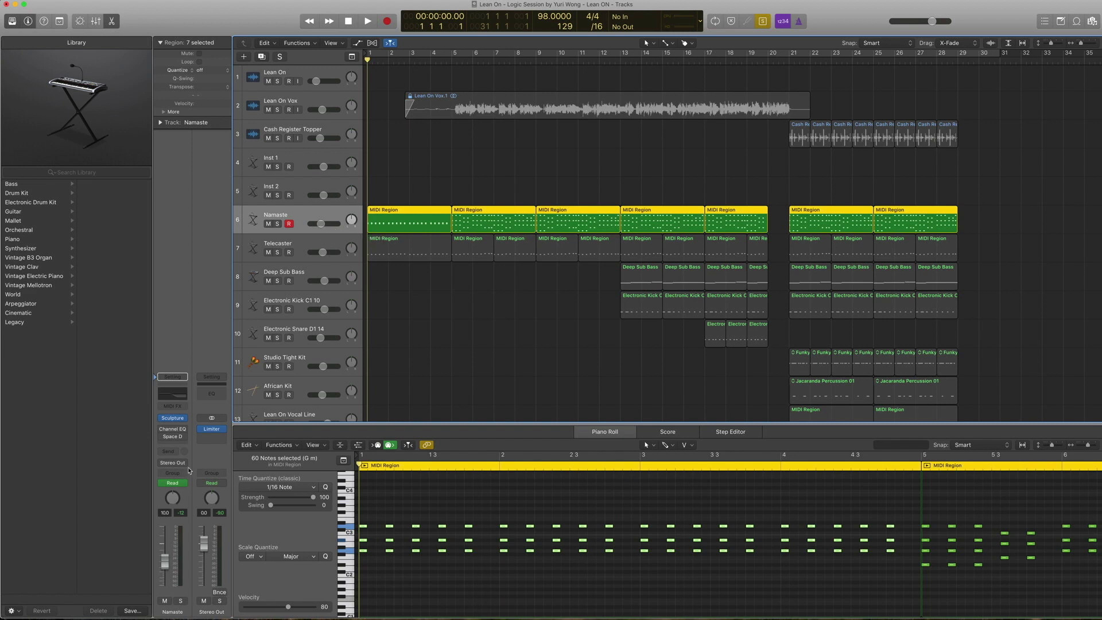
# Enable Namaste's Channel EQ and Space Designer, choosing the 2.0s Medium Hall reverb preset.
pyautogui.click(163, 430)
pyautogui.click(162, 436)
pyautogui.click(174, 439)
pyautogui.click(122, 39)
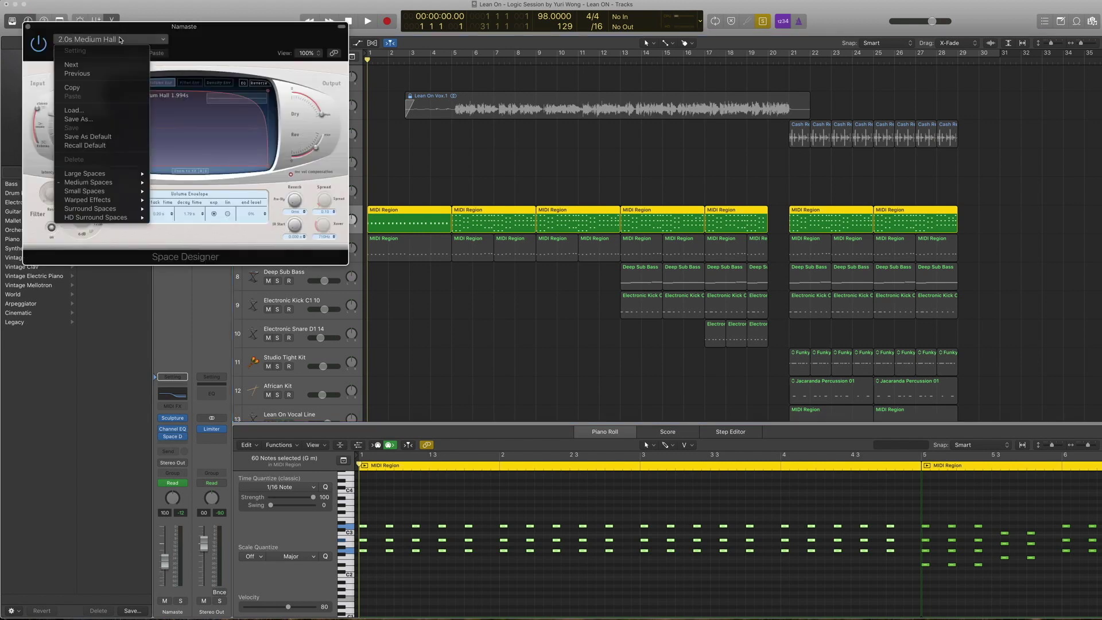
pyautogui.moveTo(111, 188)
pyautogui.moveTo(167, 193)
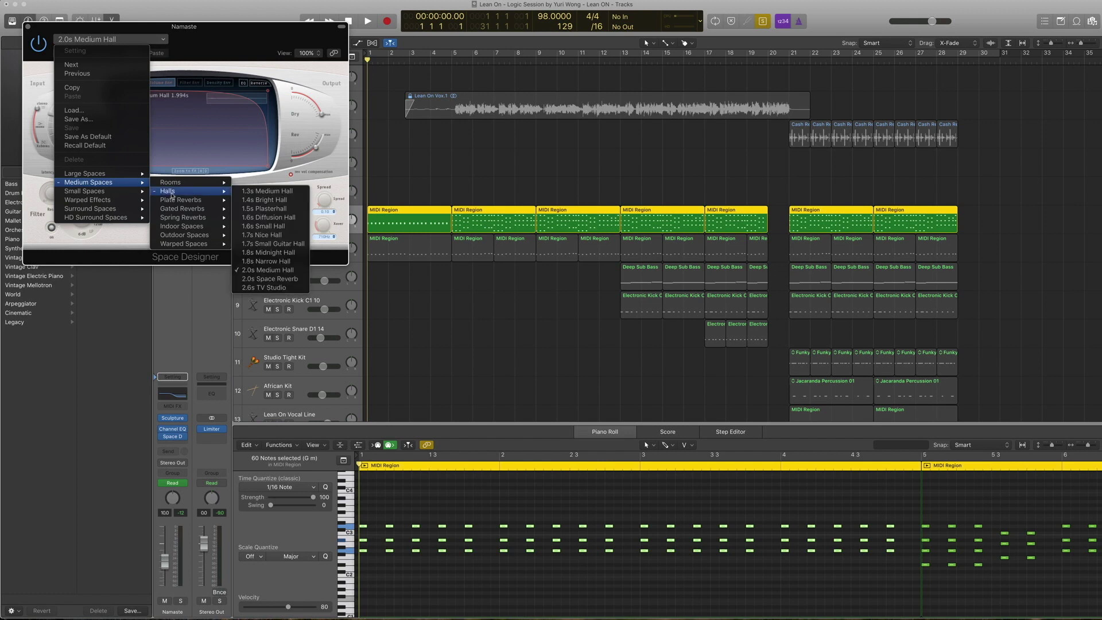
pyautogui.click(287, 274)
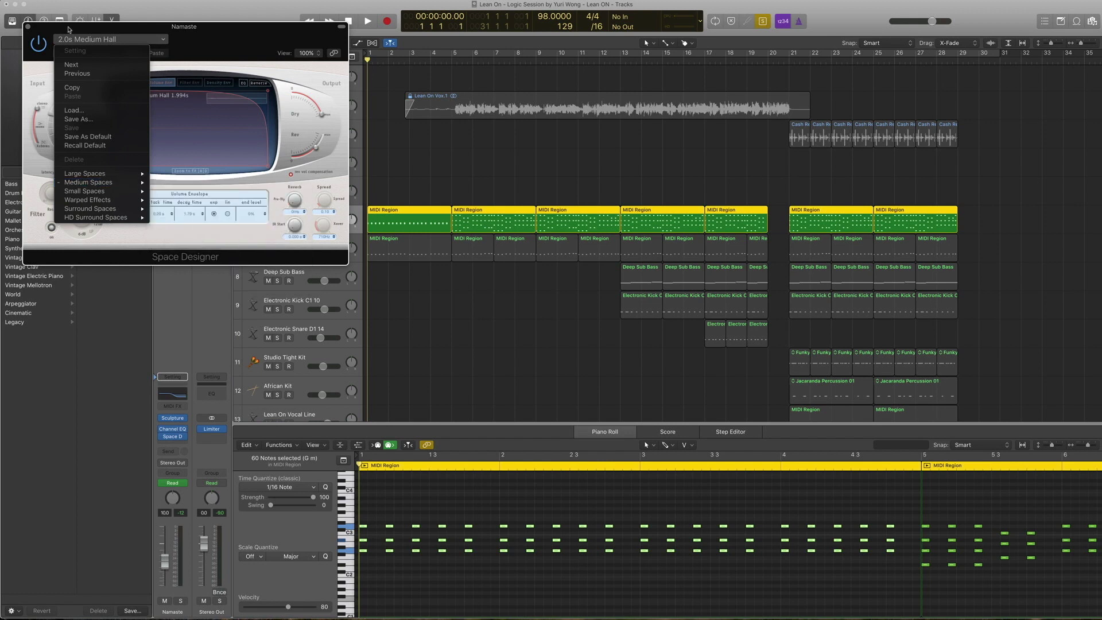
pyautogui.click(27, 26)
# Play the Namaste part with reverb, then return to the start.
pyautogui.press('space')
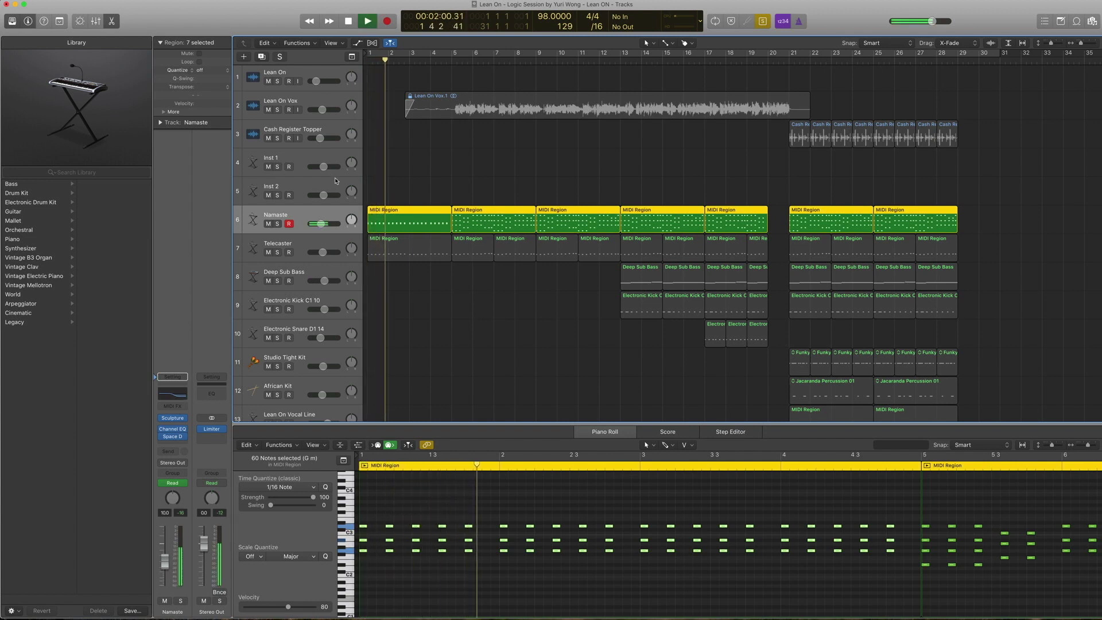
pyautogui.press('space')
pyautogui.press('Return')
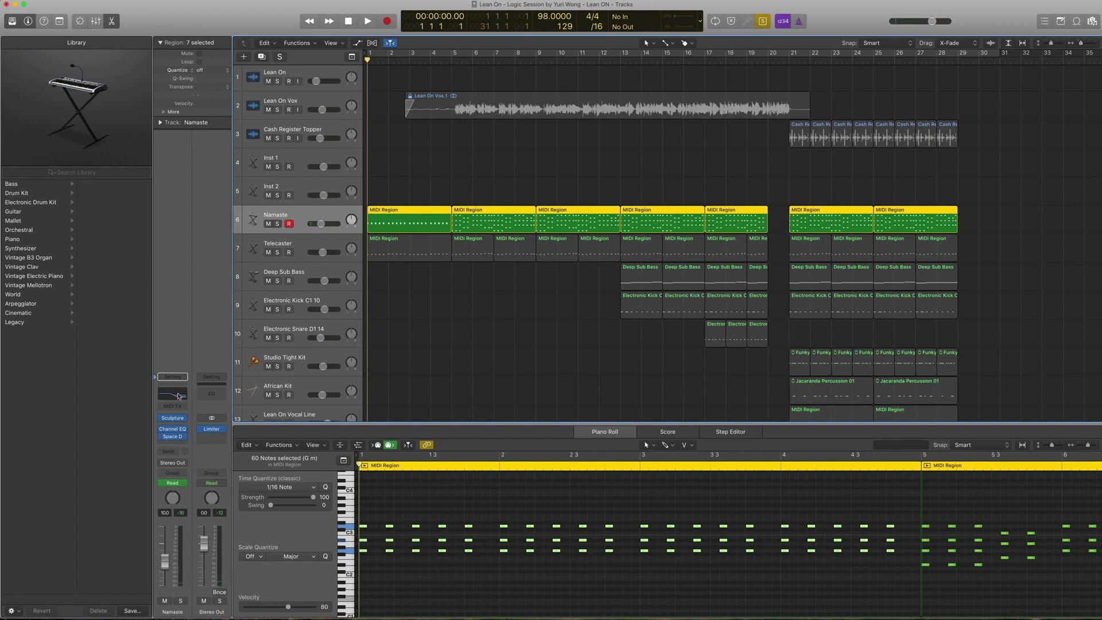
# Open Namaste's Channel EQ and set its automation lane to Channel EQ High Shelf Gain.
pyautogui.click(179, 394)
pyautogui.moveTo(215, 41); pyautogui.dragTo(841, 337)
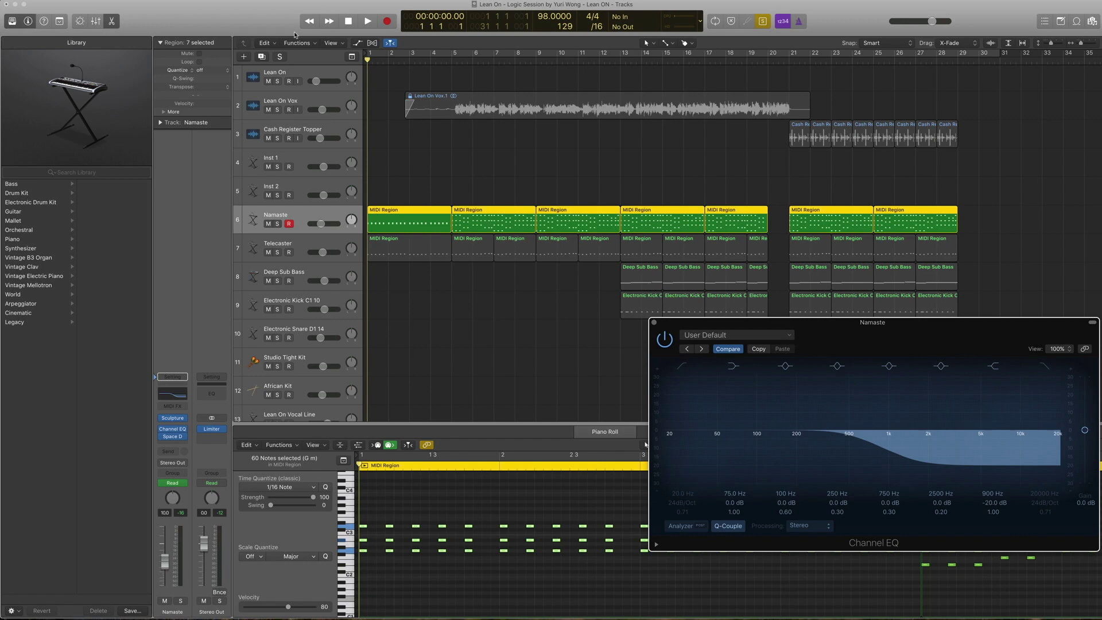
pyautogui.click(357, 43)
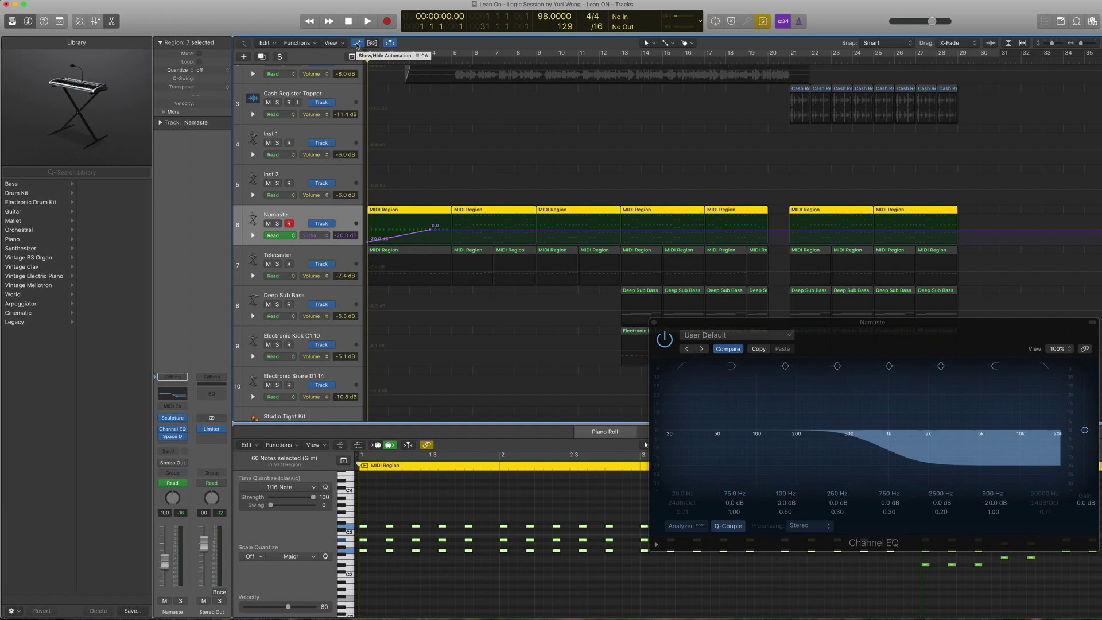
pyautogui.click(322, 236)
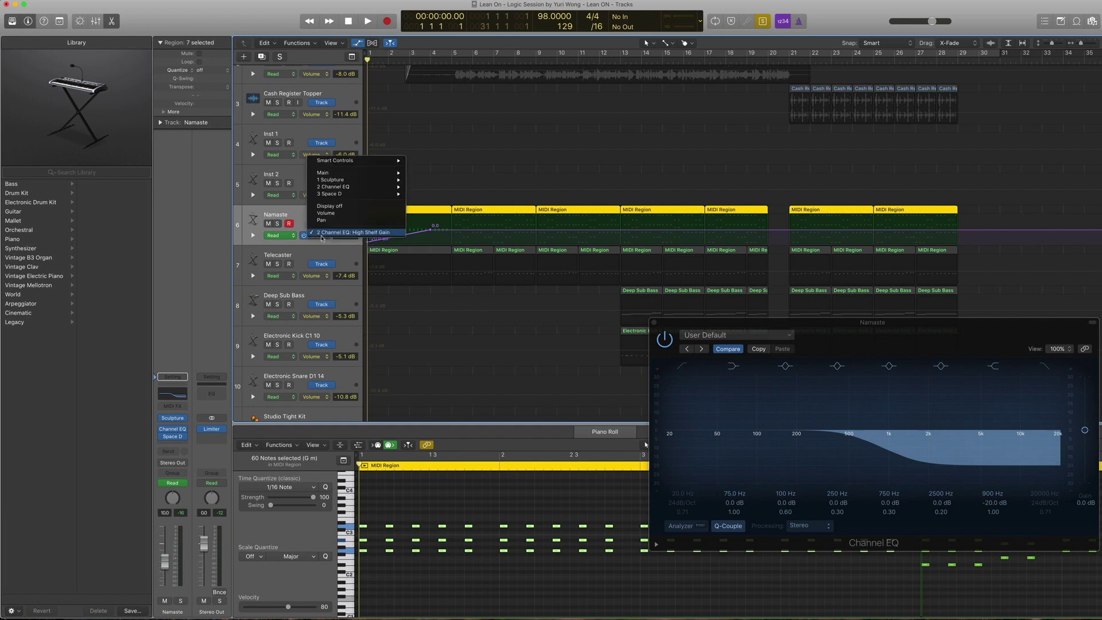
pyautogui.moveTo(355, 190)
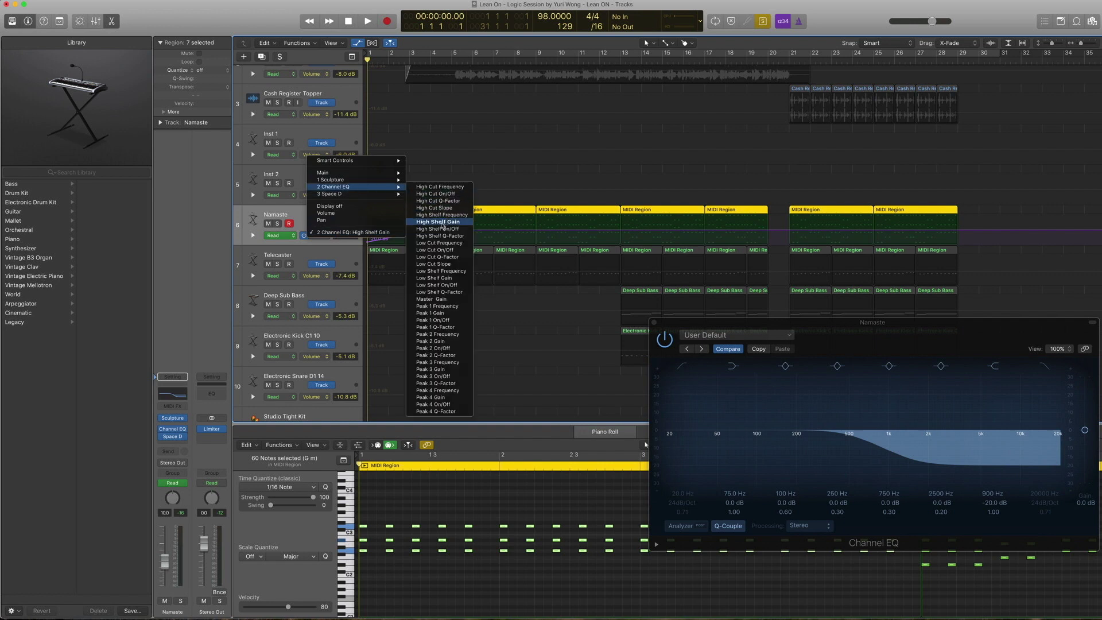
pyautogui.click(297, 208)
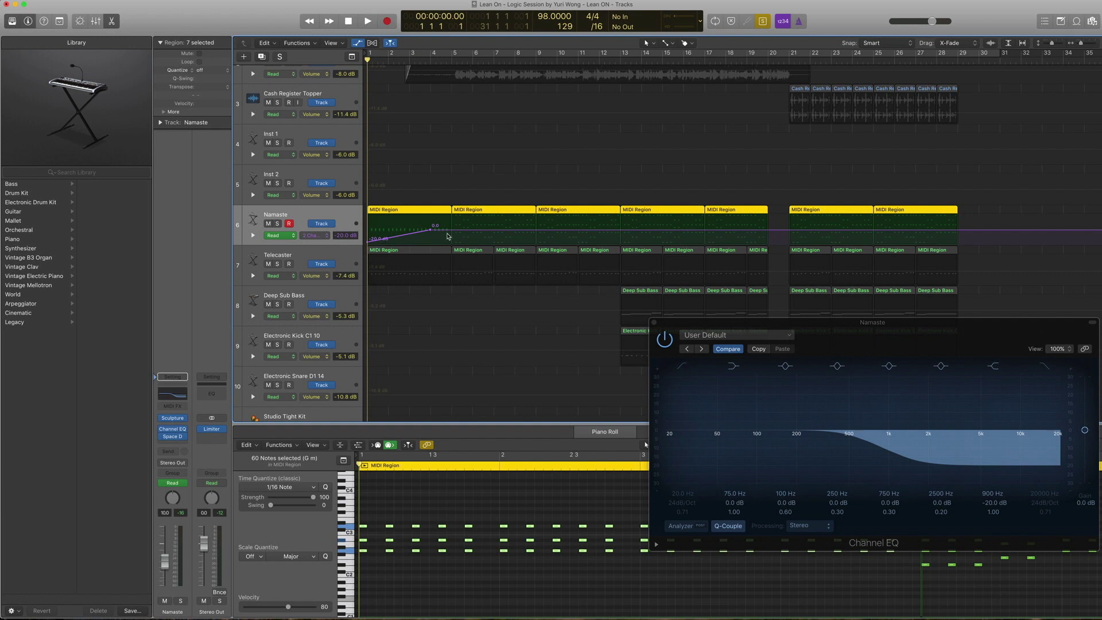
# Play the arrangement briefly, stop, and close the Channel EQ window.
pyautogui.press('space')
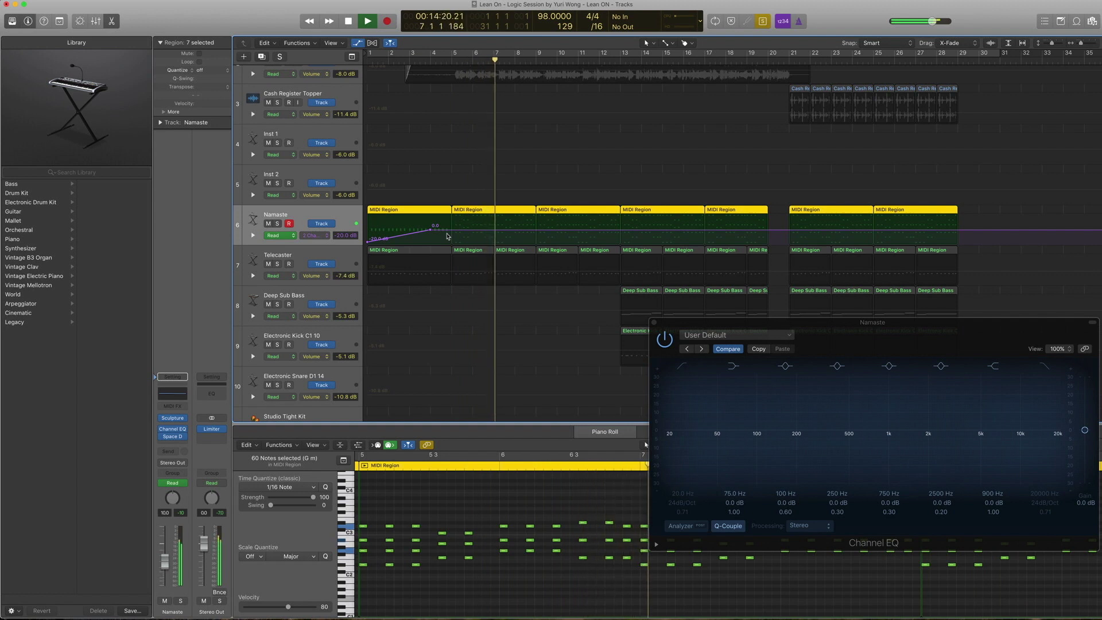
pyautogui.press('space')
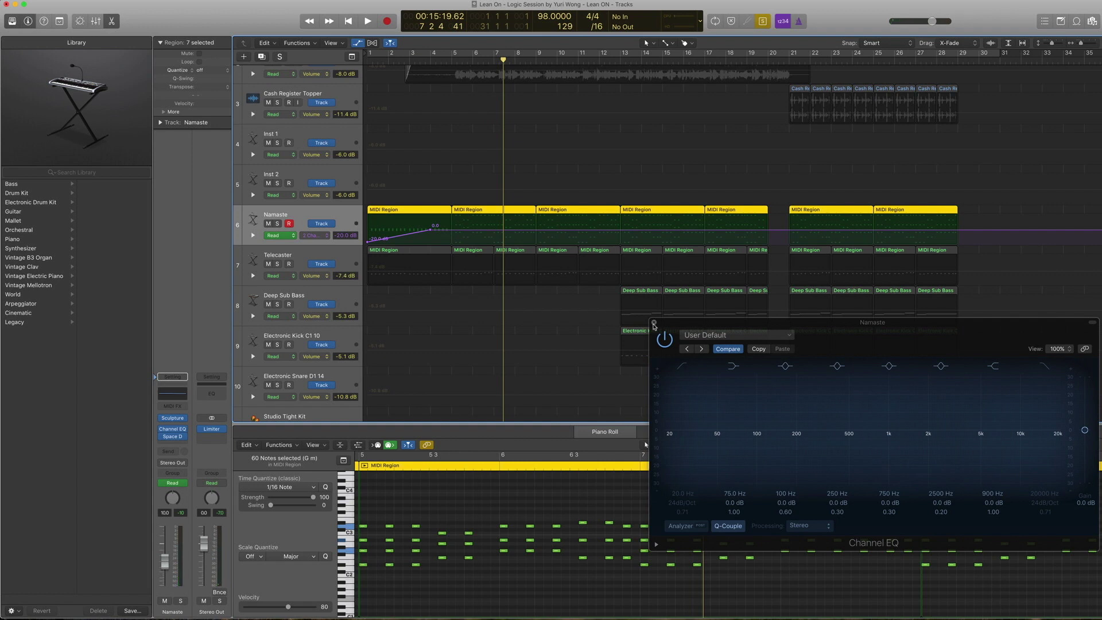
pyautogui.click(654, 323)
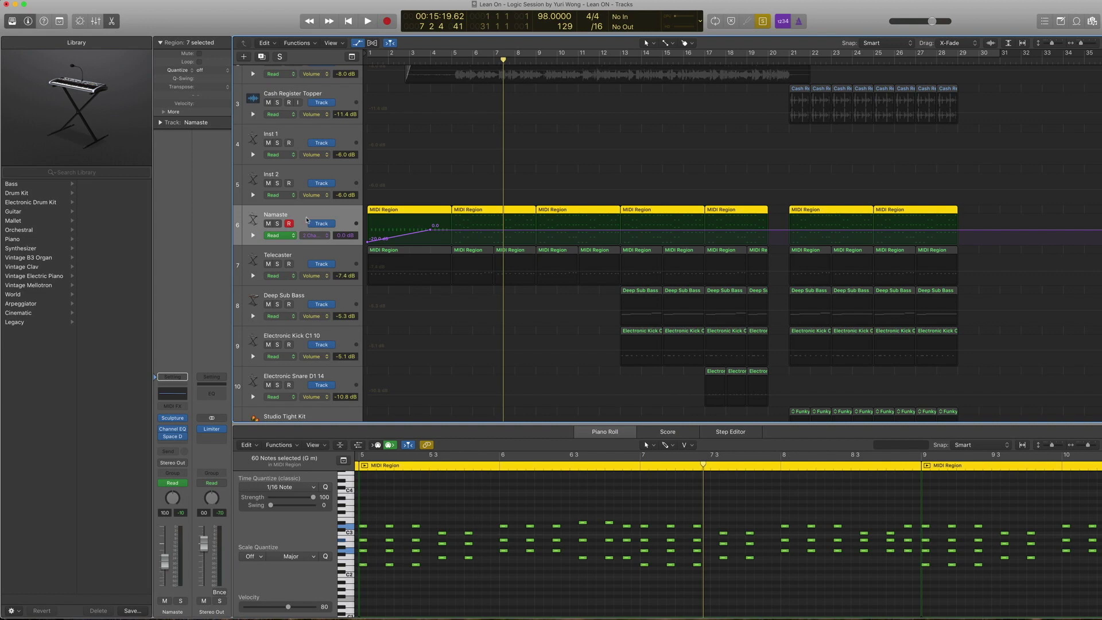
# Hide automation, check that Telecaster keeps its Sculpture Telecaster plucked preset, and bypass its Channel EQ.
pyautogui.click(357, 44)
pyautogui.click(310, 242)
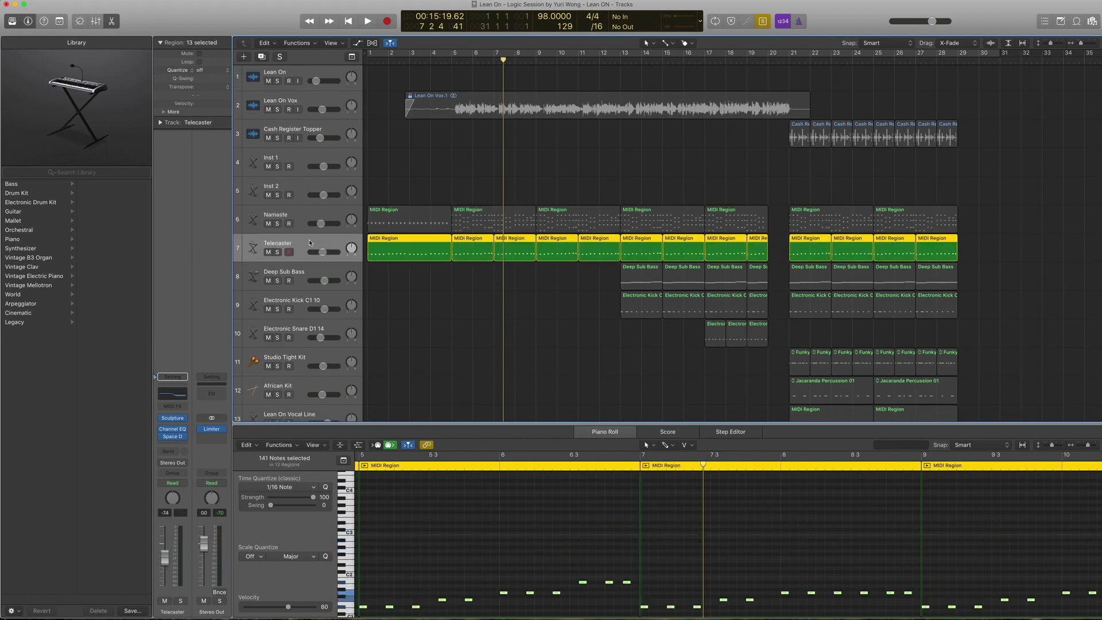
pyautogui.click(172, 421)
pyautogui.click(127, 40)
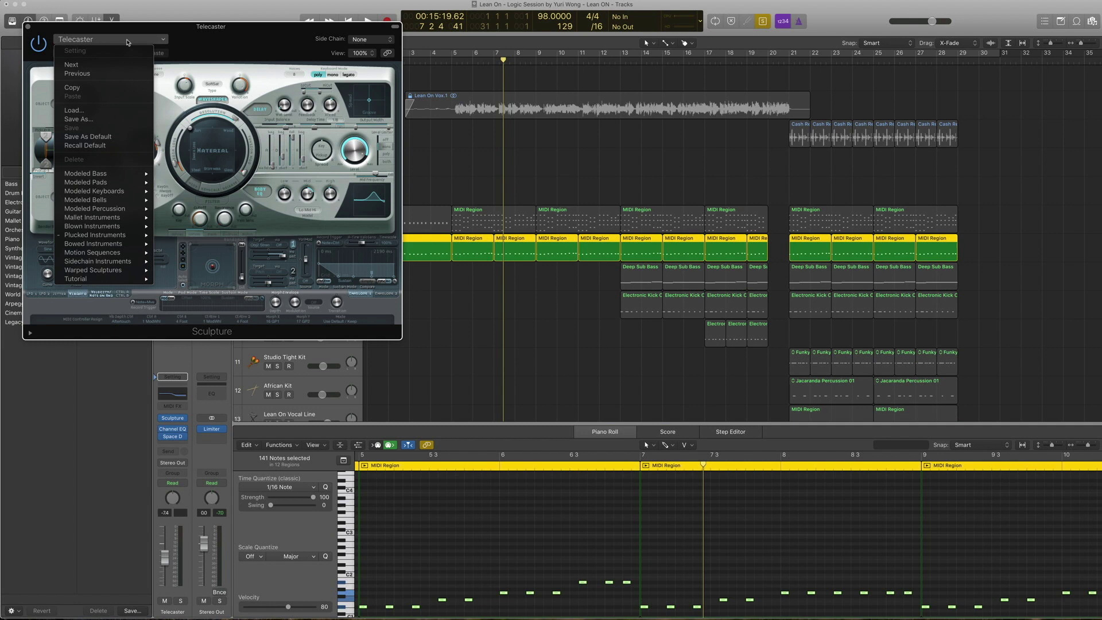
pyautogui.moveTo(116, 236)
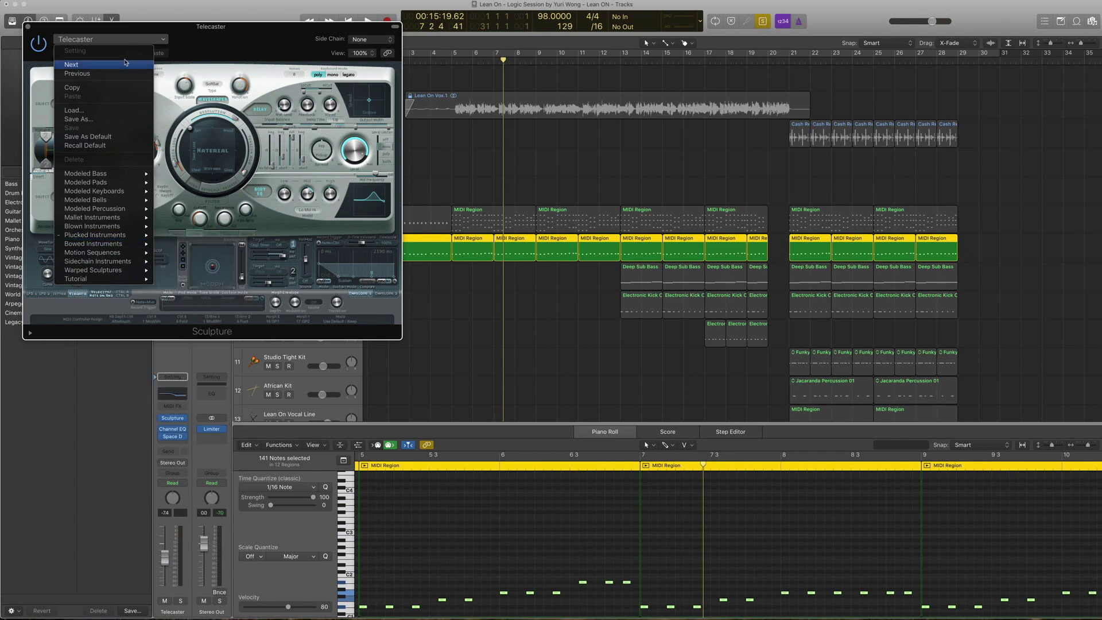
pyautogui.click(31, 28)
pyautogui.click(28, 27)
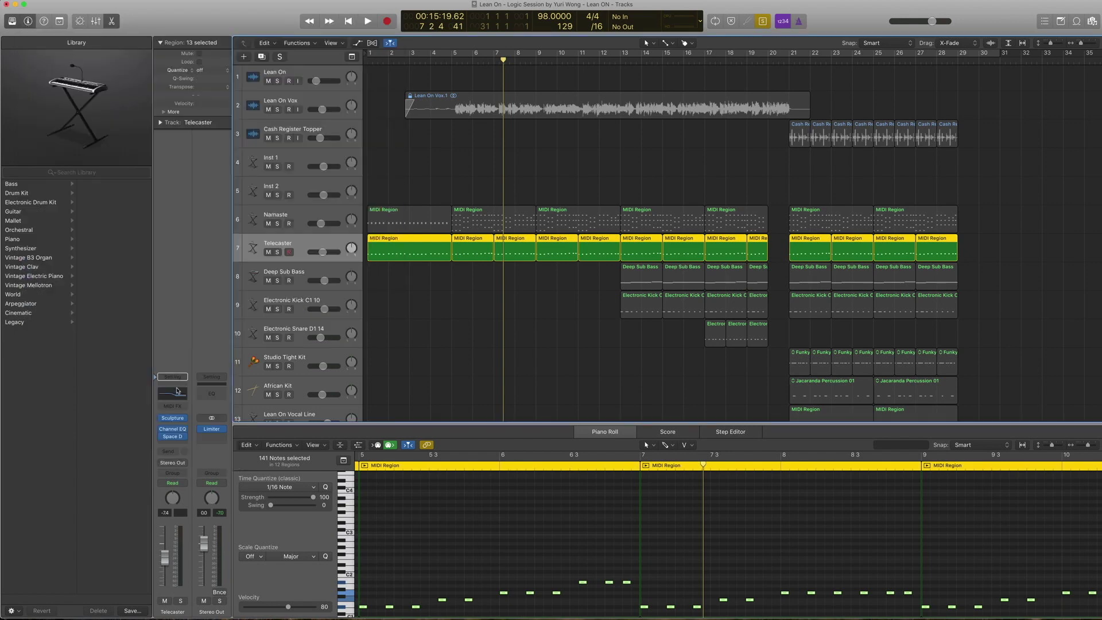
pyautogui.click(163, 429)
# Rewind to bar 1, solo the Telecaster track, and play it briefly.
pyautogui.press(',')
pyautogui.press(',')
pyautogui.press(',')
pyautogui.press(',')
pyautogui.press(',')
pyautogui.press(',')
pyautogui.press(',')
pyautogui.hotkey('ctrl', 's')
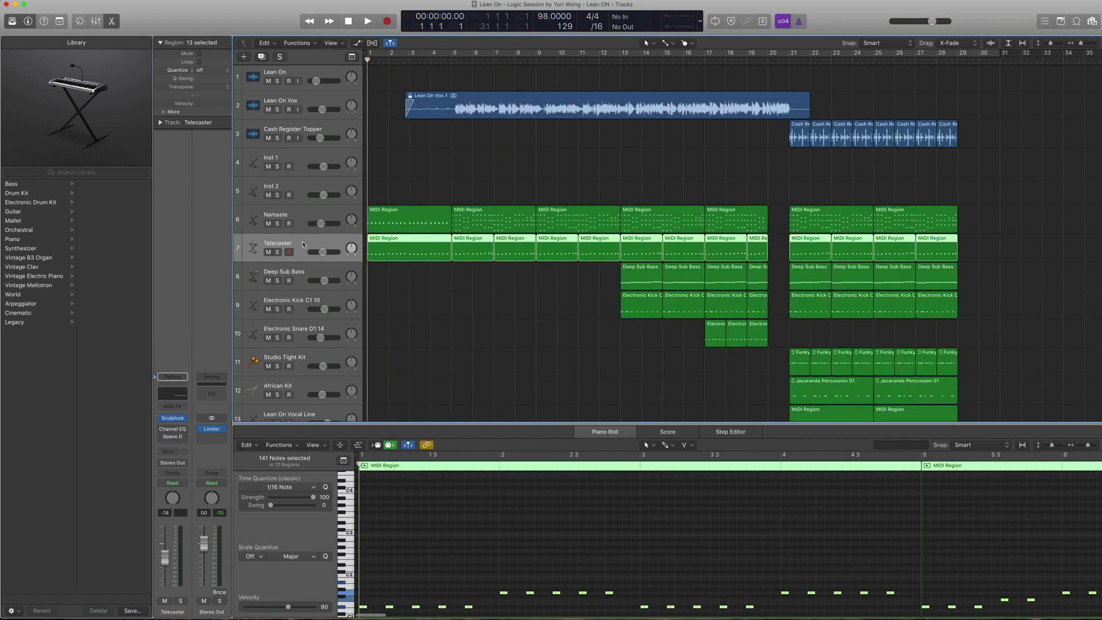
pyautogui.hotkey('ctrl', 's')
pyautogui.press('space')
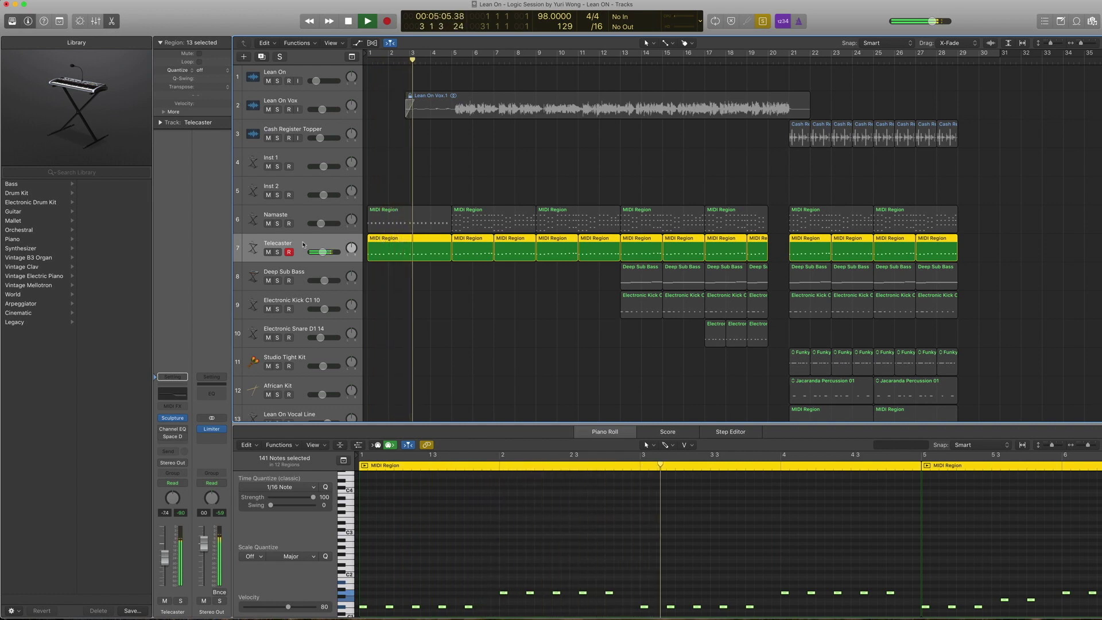
pyautogui.press('space')
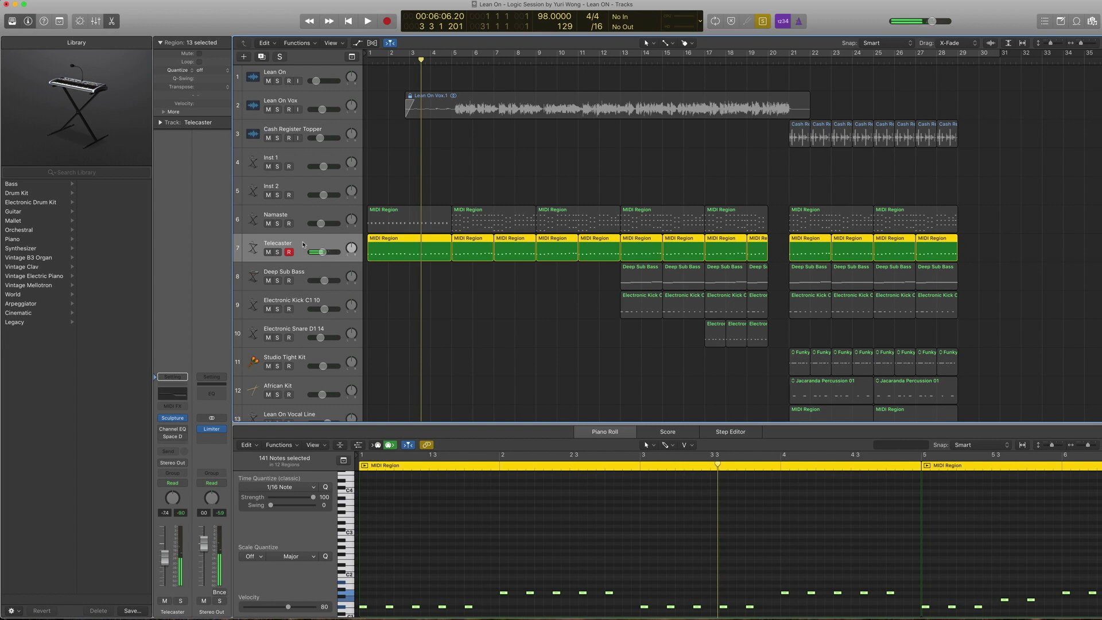
# Re-enable the Telecaster's Space Designer reverb.
pyautogui.scroll(-1, 389, 330)
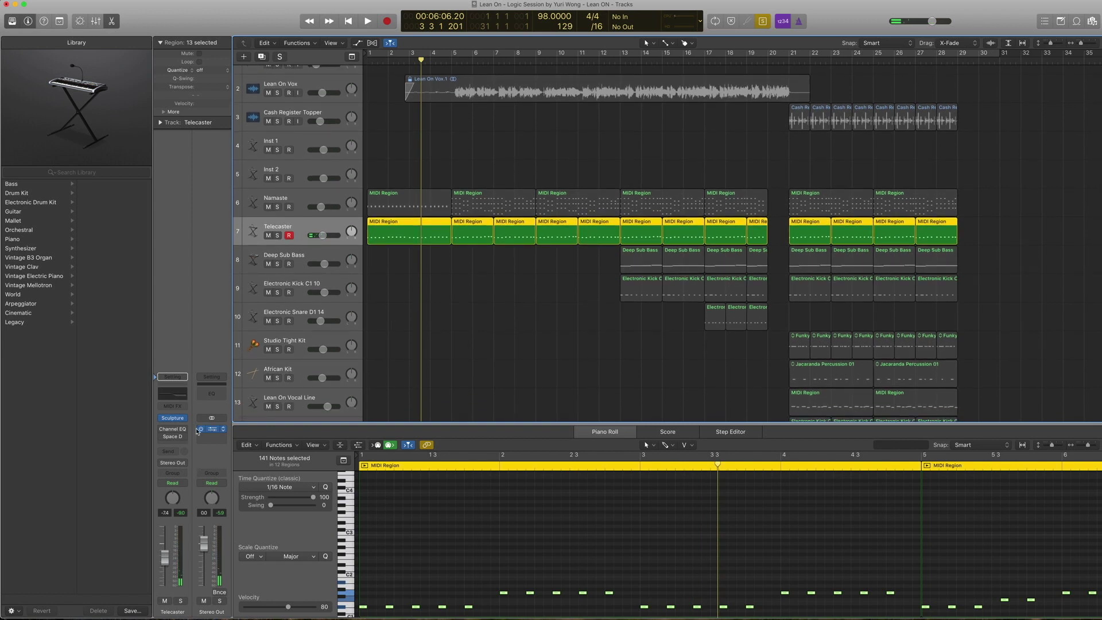
pyautogui.scroll(-3, 358, 506)
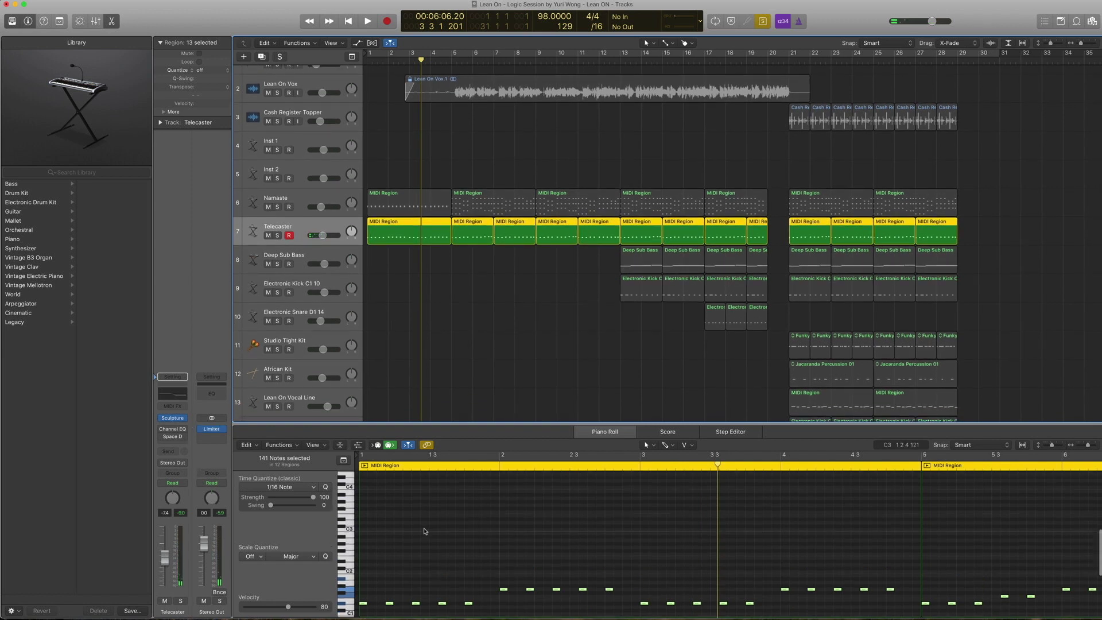
pyautogui.click(161, 429)
# Open the Telecaster's Channel EQ, showing its −13.0 dB high-shelf cut, and play the part from its start.
pyautogui.click(172, 430)
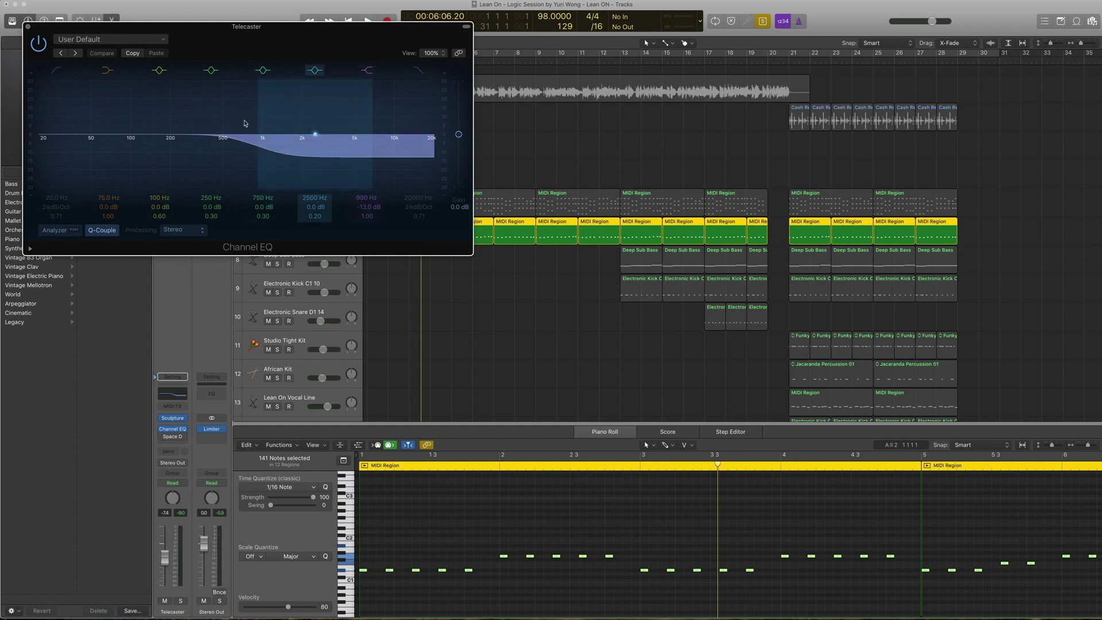
pyautogui.press(',')
pyautogui.press(',')
pyautogui.press(',')
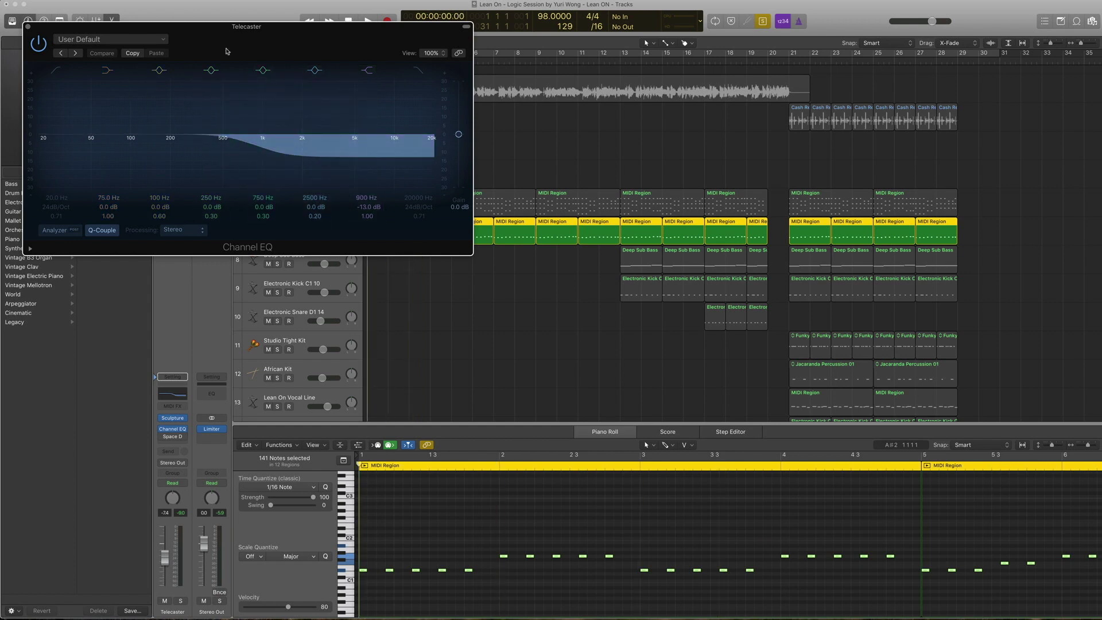
pyautogui.press('space')
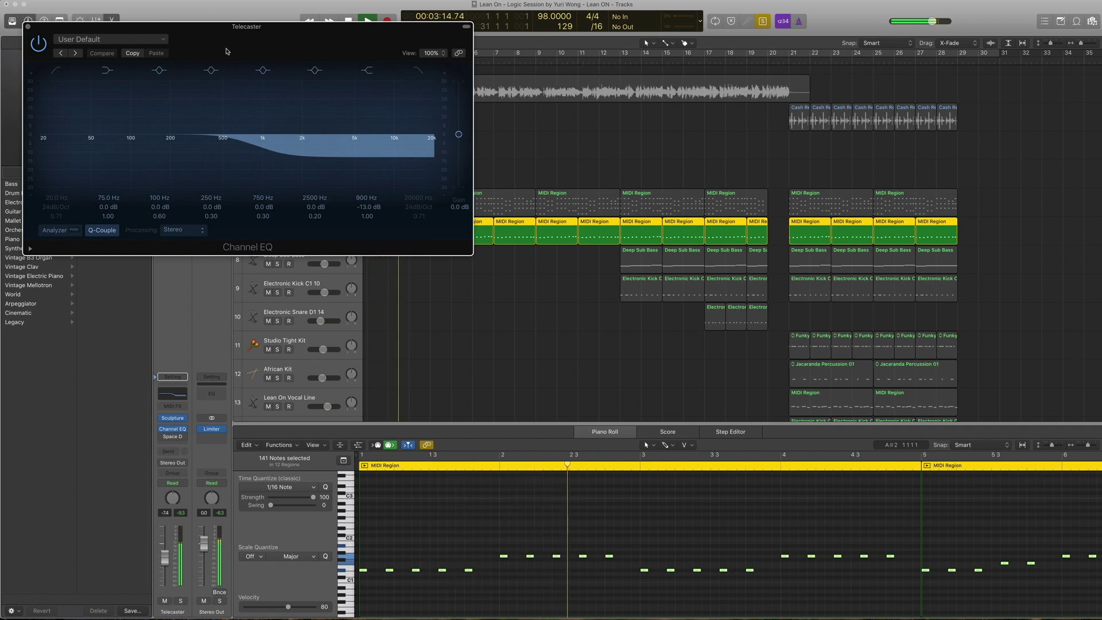
pyautogui.press('space')
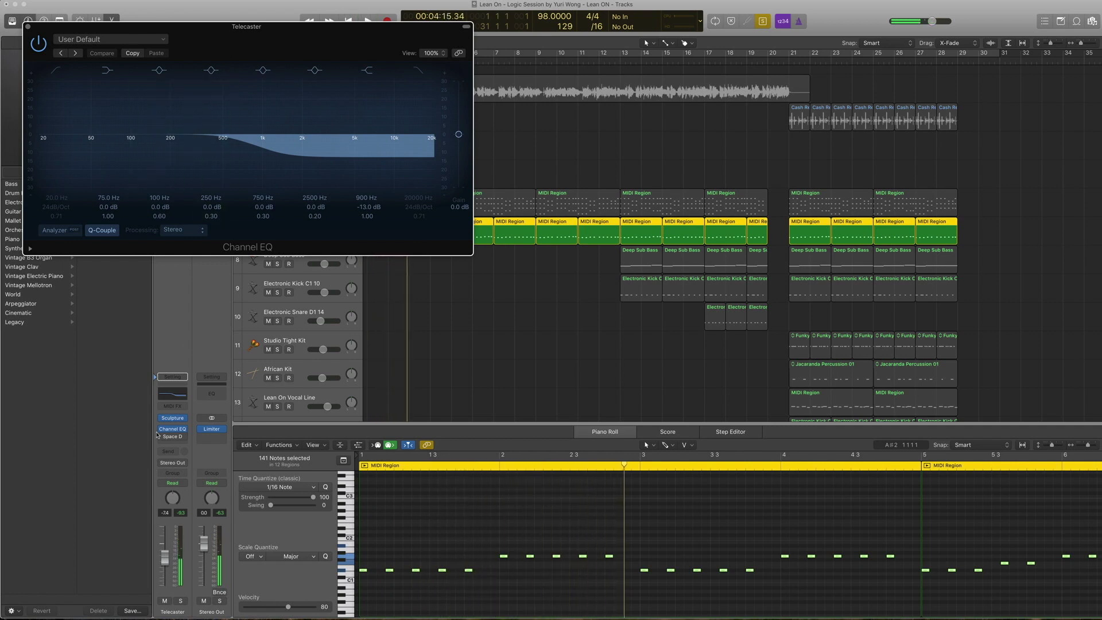
pyautogui.click(161, 437)
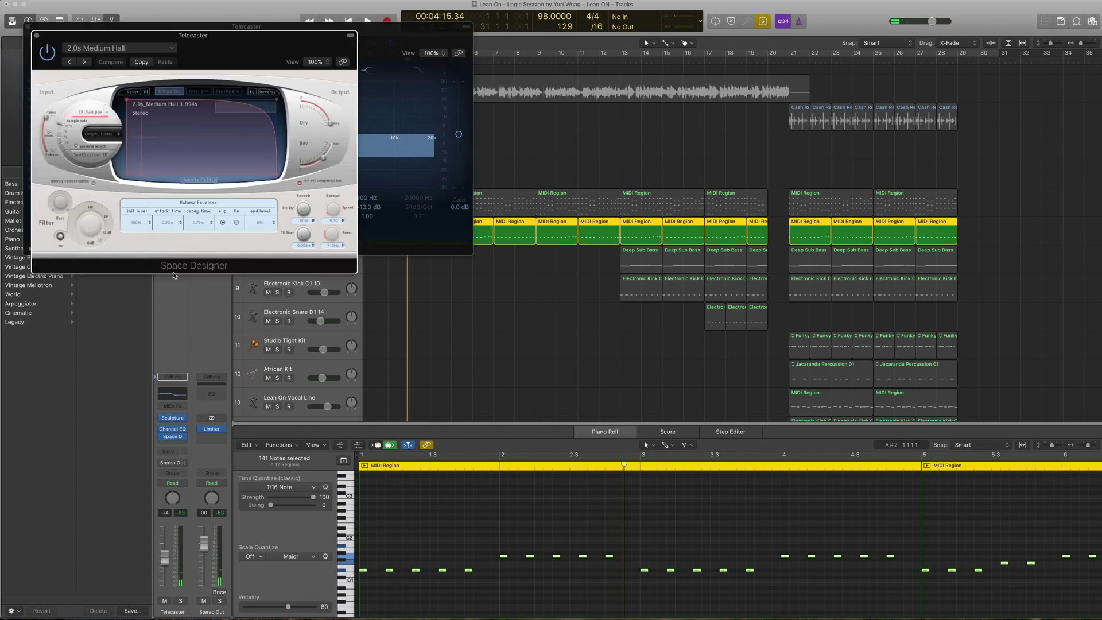
pyautogui.click(126, 48)
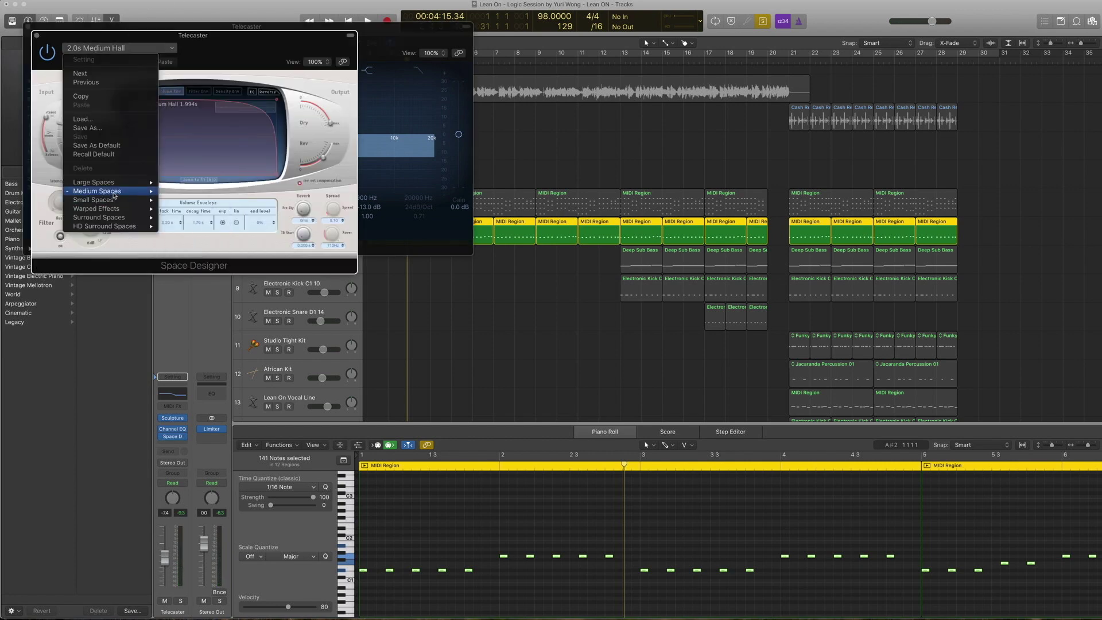
pyautogui.moveTo(124, 191)
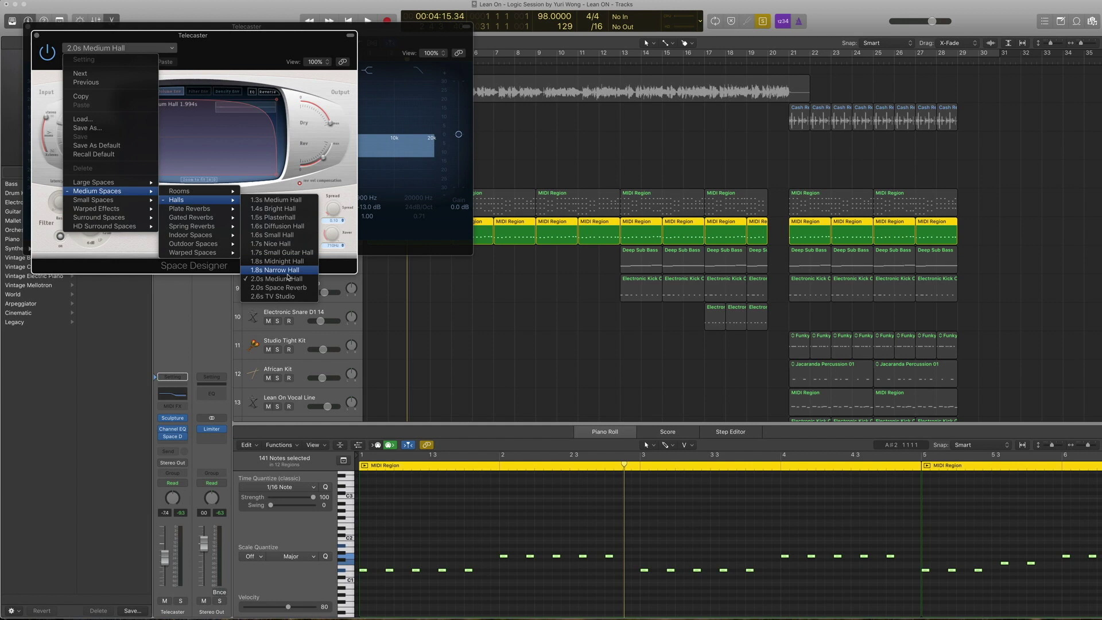
pyautogui.click(36, 35)
pyautogui.click(36, 35)
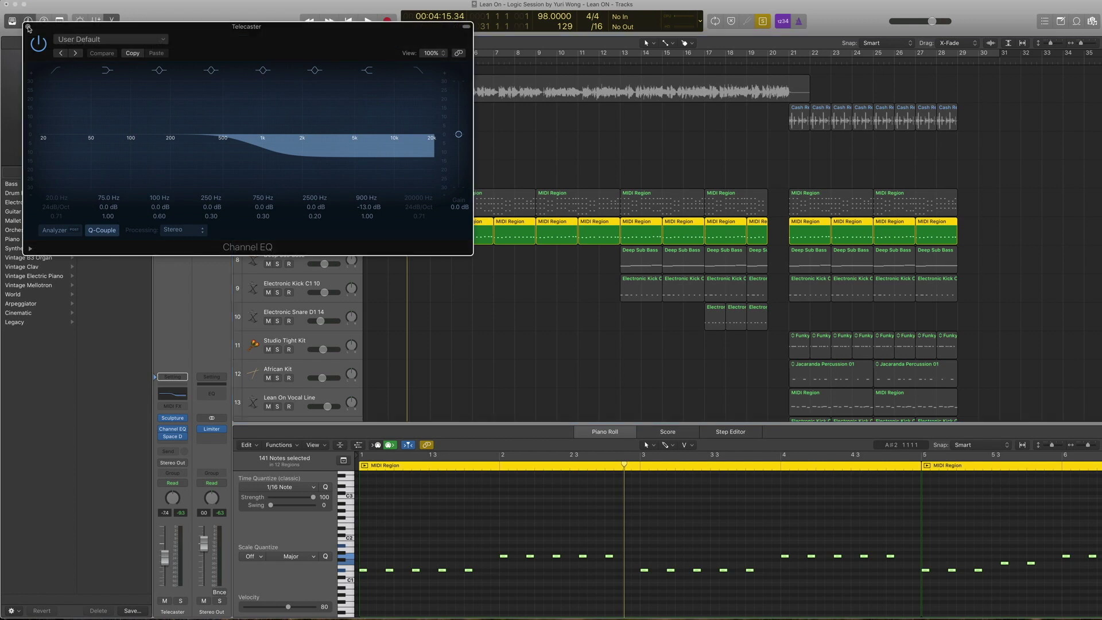
# Close the Channel EQ, replay from the start, then unsolo and play the full mix.
pyautogui.click(27, 27)
pyautogui.press('Return')
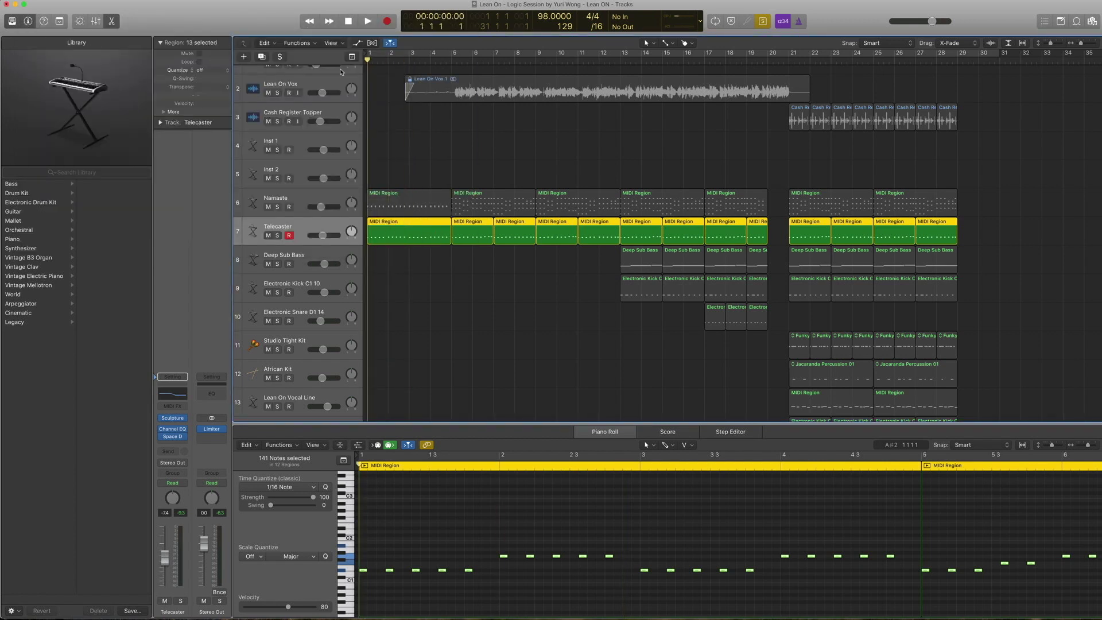
pyautogui.press('space')
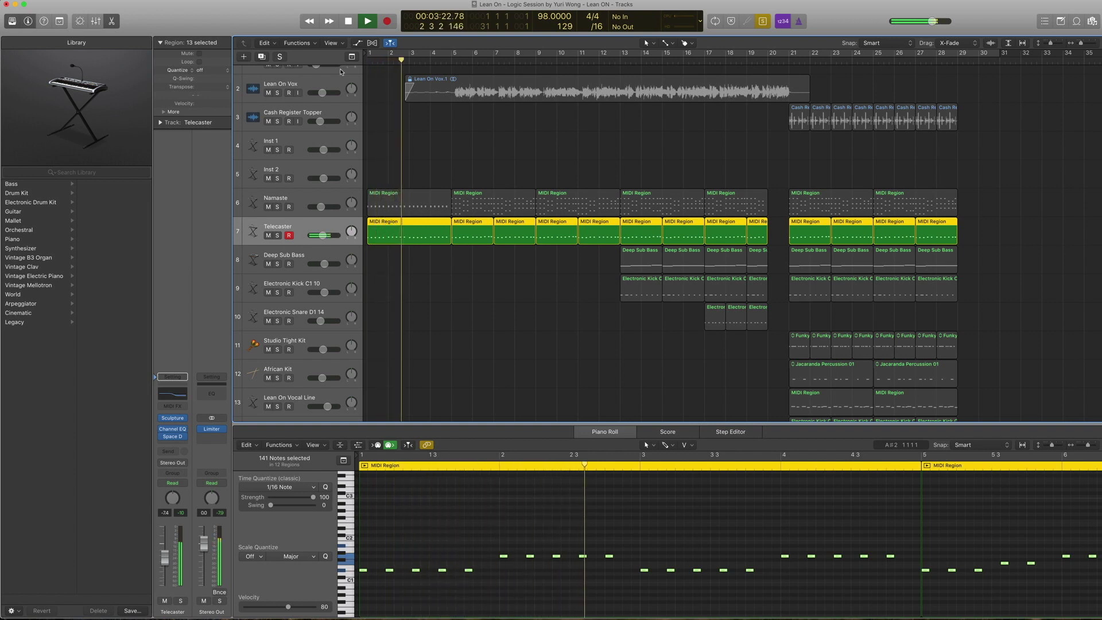
pyautogui.press('space')
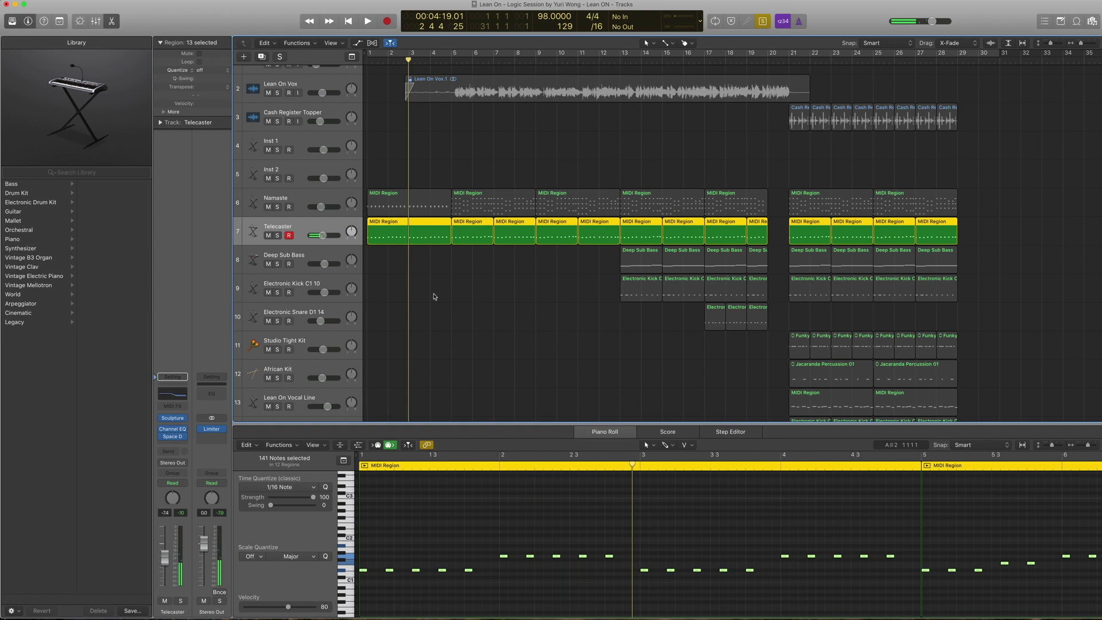
pyautogui.hotkey('ctrl', 's')
pyautogui.press('space')
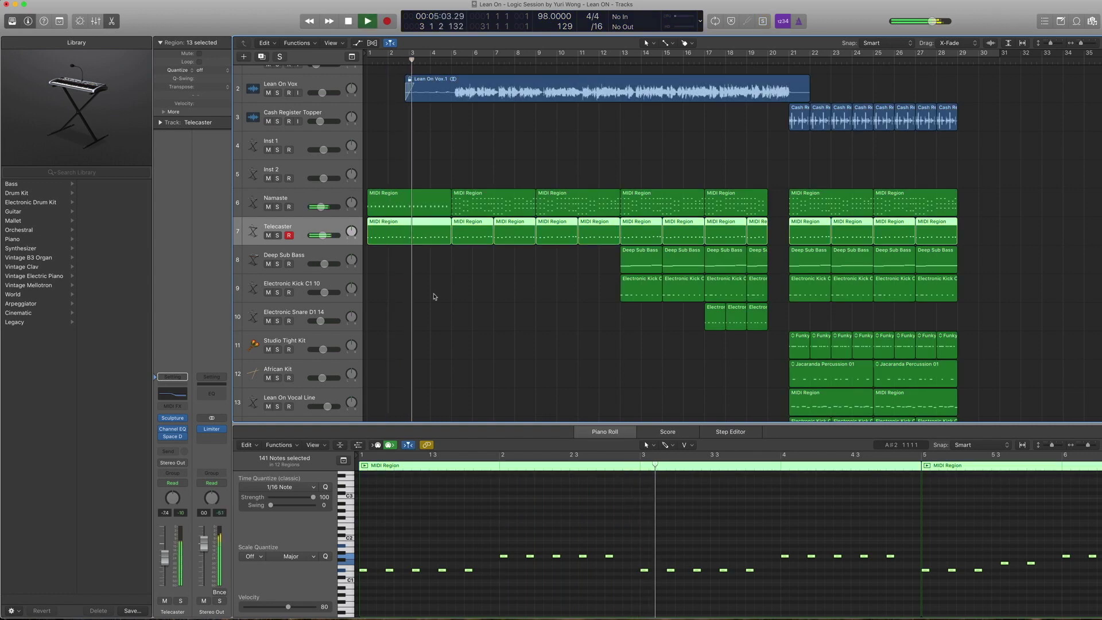
# Mute the Lean On Vox region, play without the vocal, and step back to bar 4.
pyautogui.click(457, 90)
pyautogui.press('space')
pyautogui.hotkey('ctrl', 'm')
pyautogui.press('space')
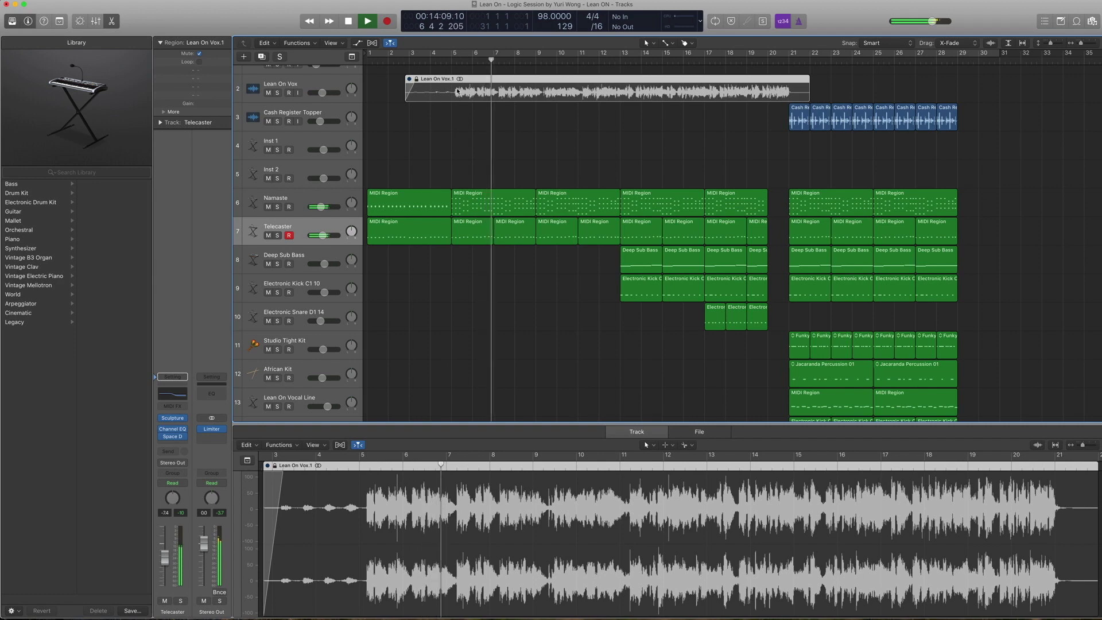
pyautogui.press('space')
pyautogui.press(',')
pyautogui.press(',')
pyautogui.press(',')
pyautogui.press(',')
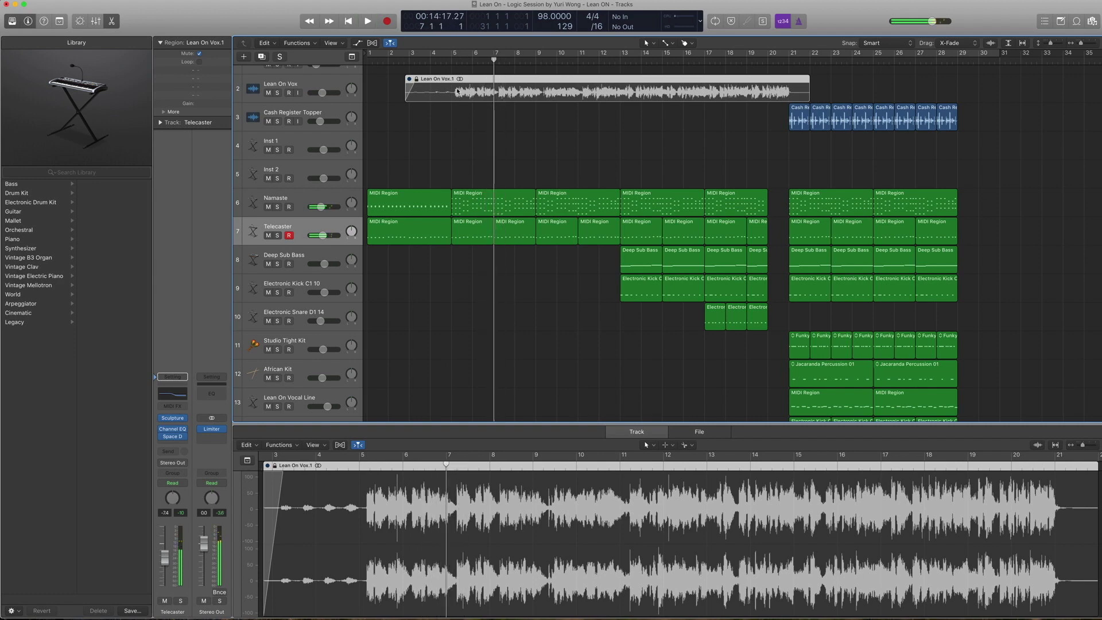
# Select the Namaste and Telecaster MIDI regions, close the note editor, and reselect regions near bars 5 and 13.
pyautogui.click(457, 90)
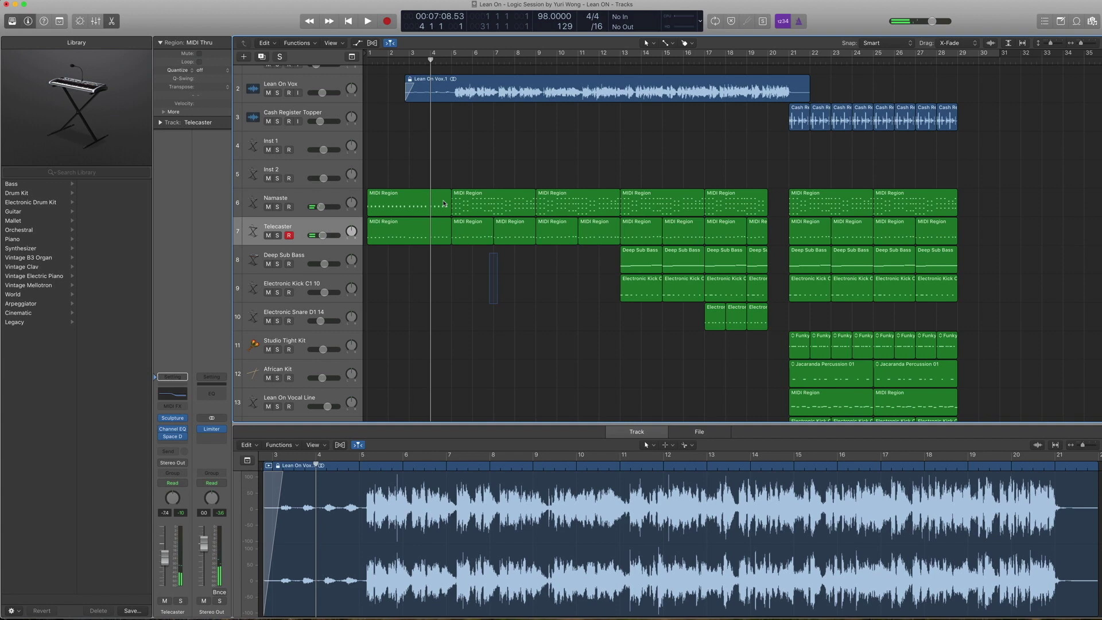
pyautogui.moveTo(449, 301); pyautogui.dragTo(505, 201)
pyautogui.scroll(-2, 612, 360)
pyautogui.scroll(-4, 513, 477)
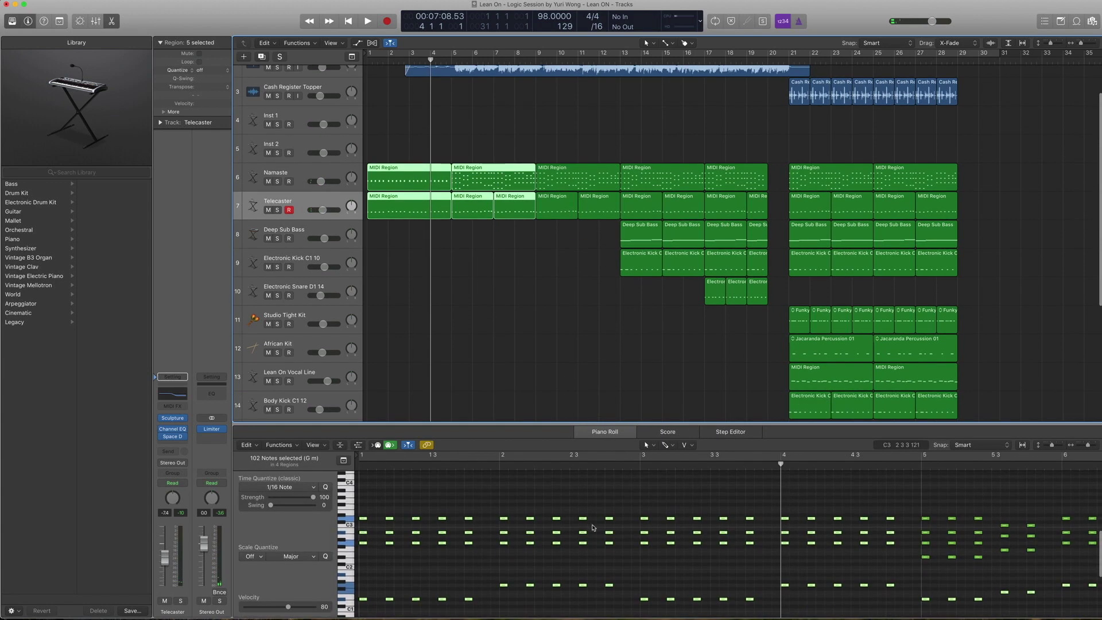
pyautogui.scroll(1, 513, 476)
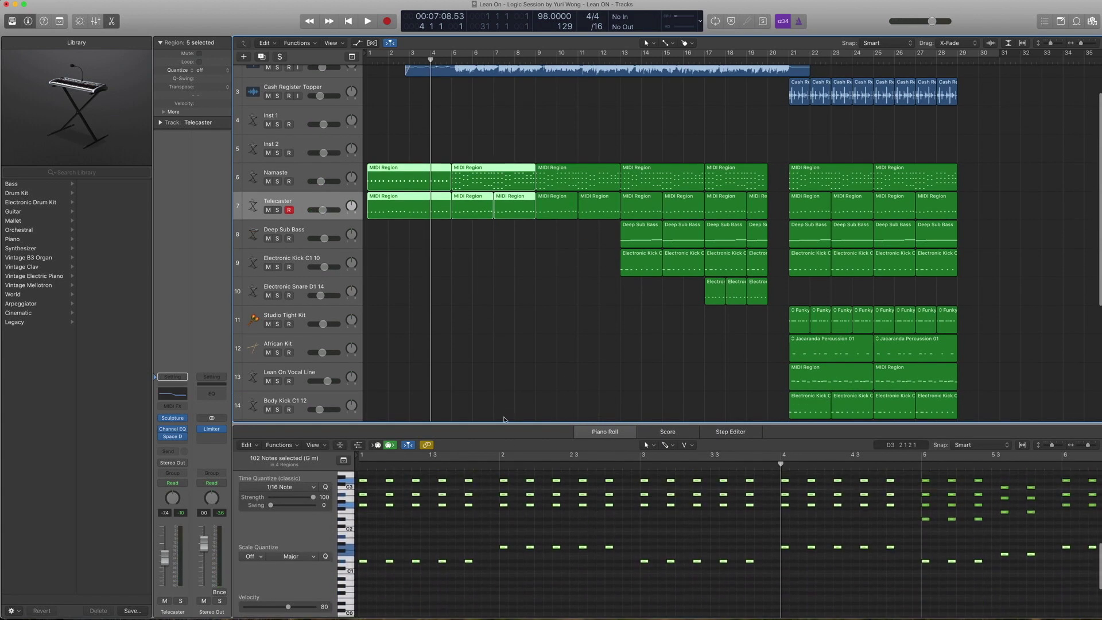
pyautogui.press('e')
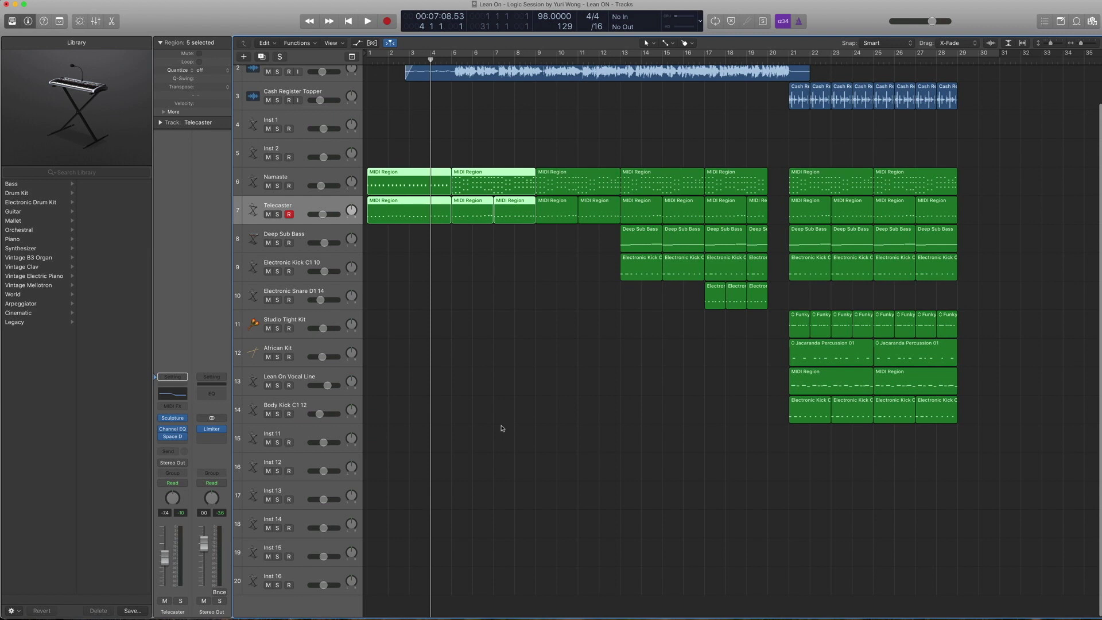
pyautogui.moveTo(522, 299); pyautogui.dragTo(472, 171)
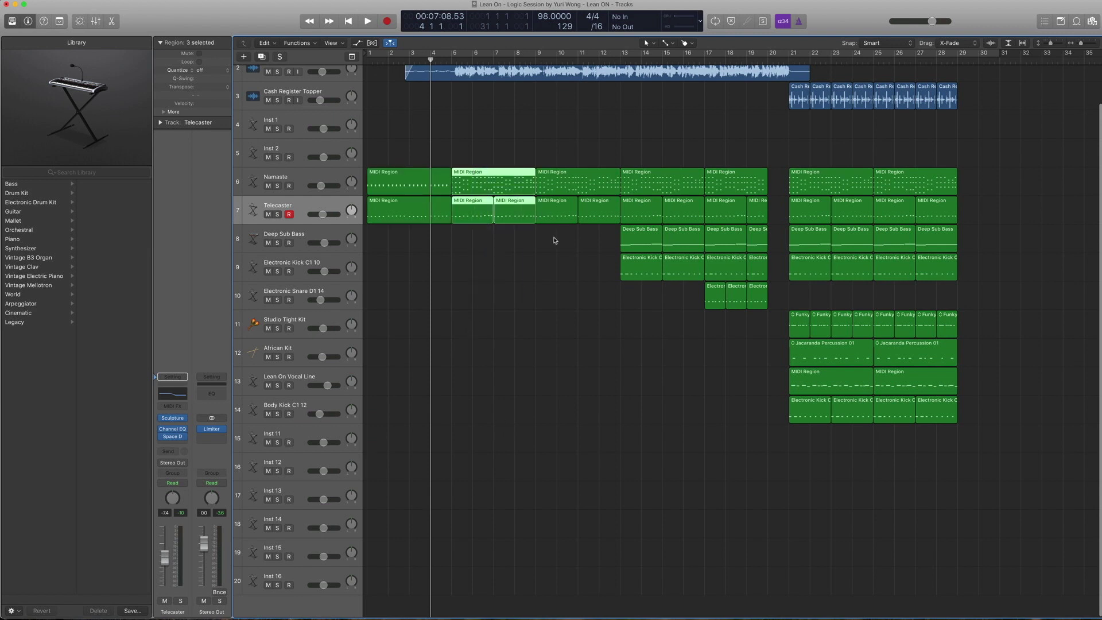
pyautogui.moveTo(555, 240); pyautogui.dragTo(679, 211)
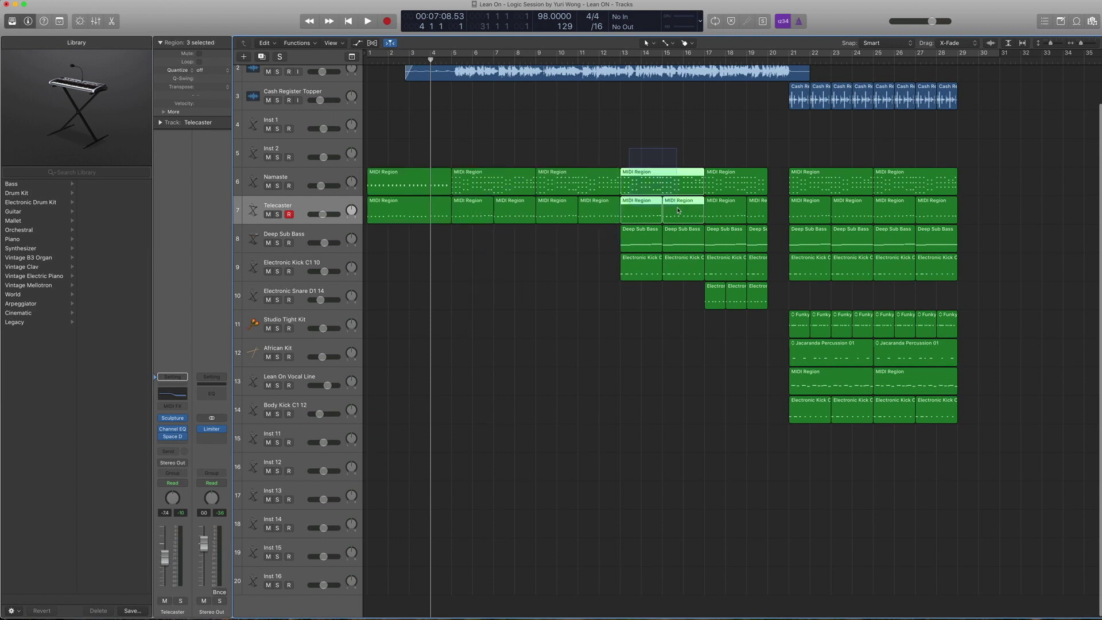
pyautogui.hscroll(3, 583, 170)
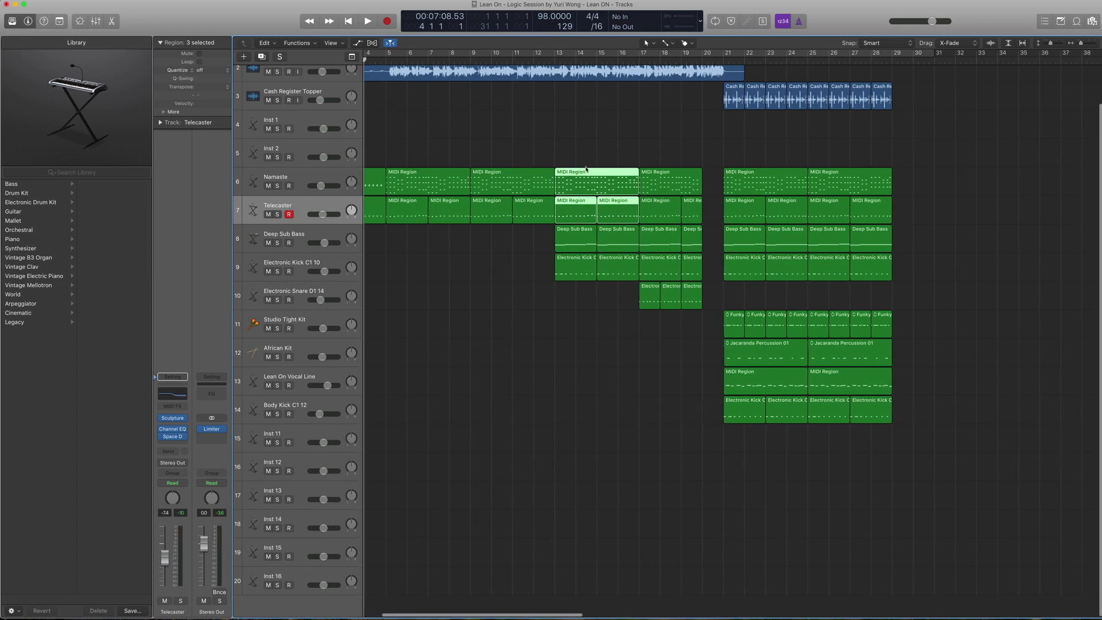
# Select Deep Sub Bass and browse its Alchemy presets and Bass patches, keeping the Deep Sub Bass preset.
pyautogui.click(310, 232)
pyautogui.scroll(1, 482, 236)
pyautogui.hscroll(-1, 483, 235)
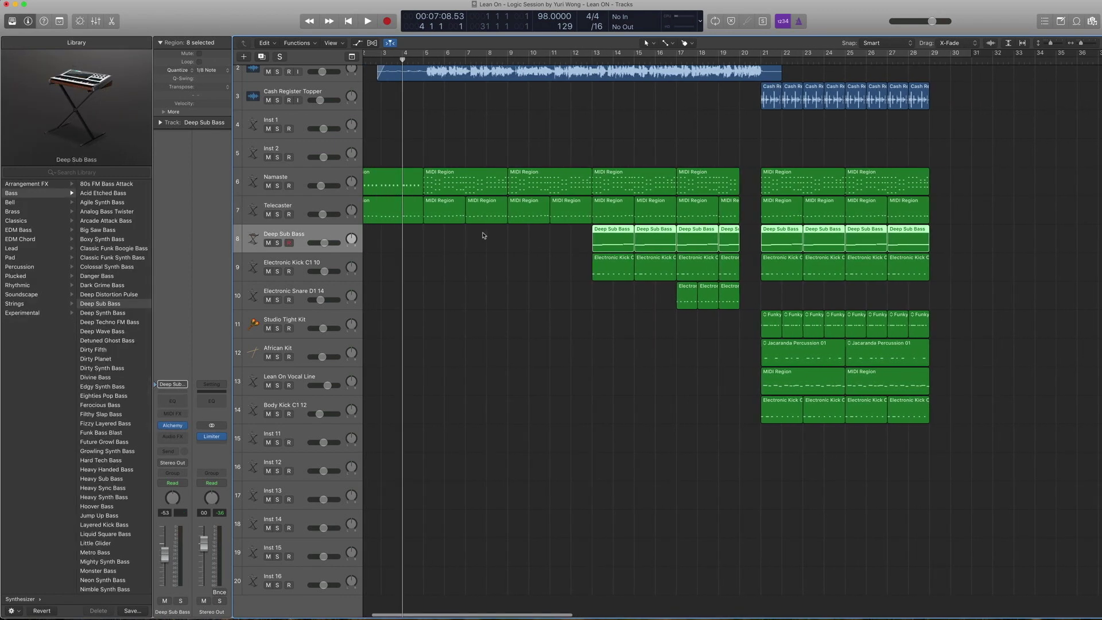
pyautogui.hscroll(2, 583, 100)
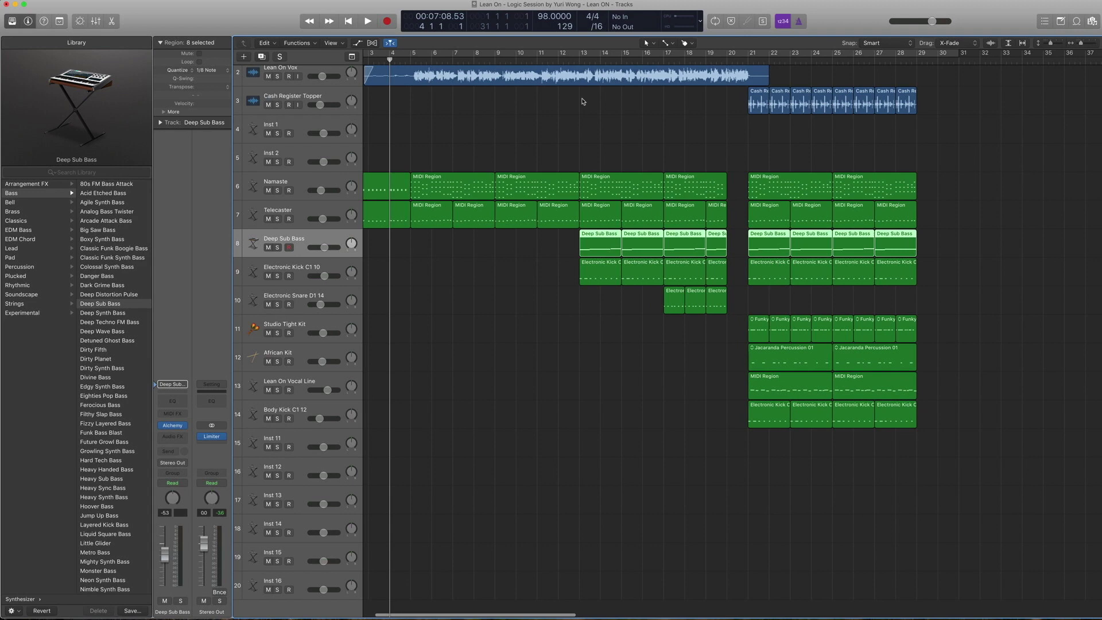
pyautogui.hscroll(-3, 581, 101)
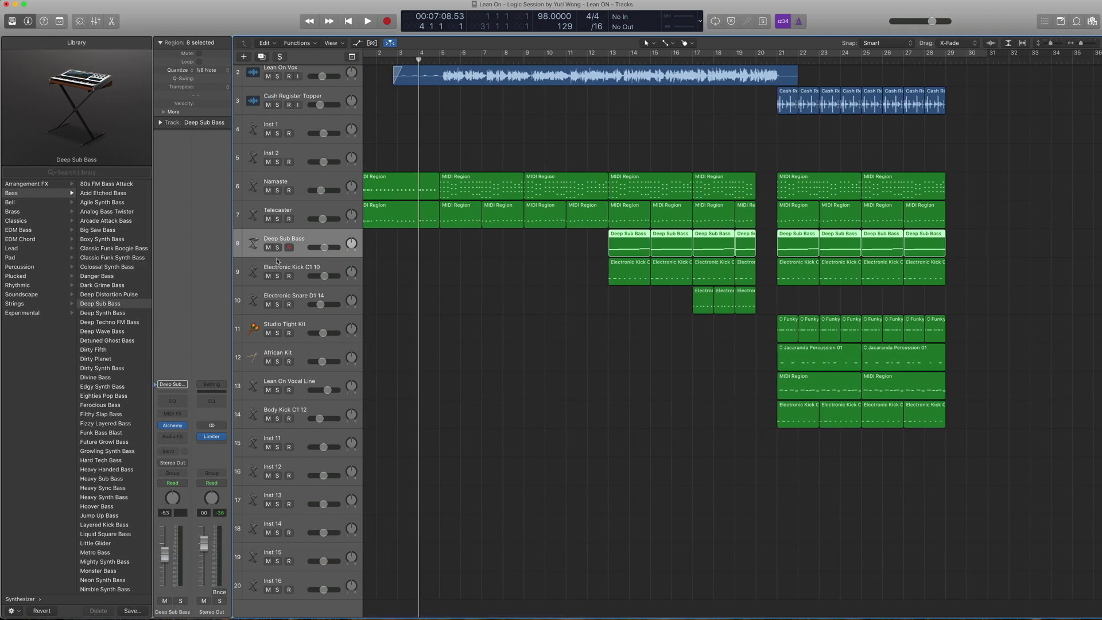
pyautogui.moveTo(174, 428)
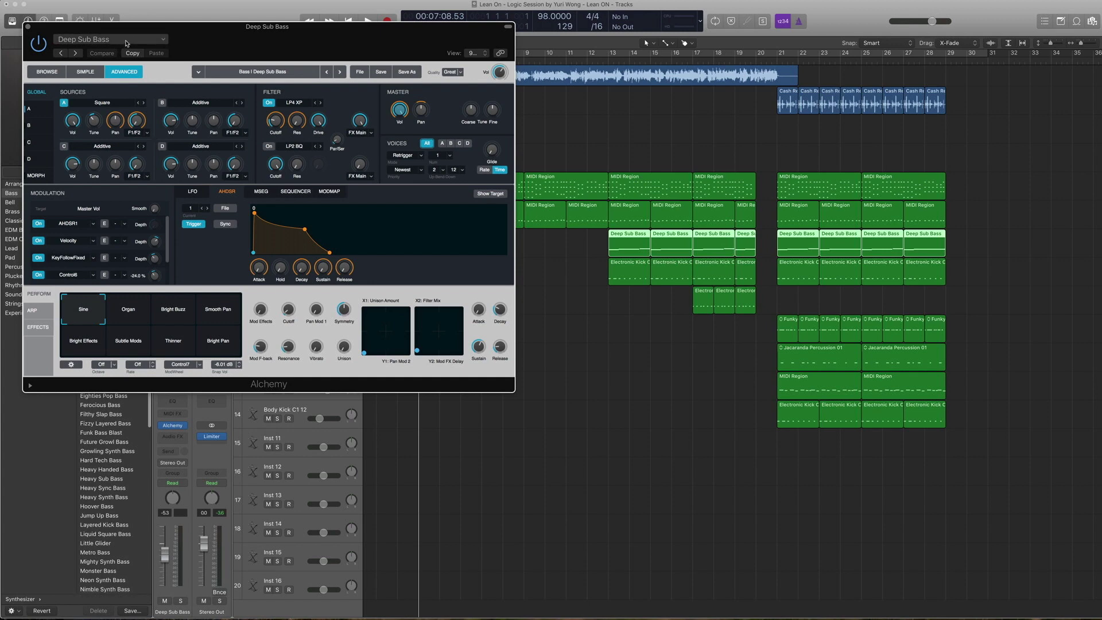
pyautogui.click(160, 40)
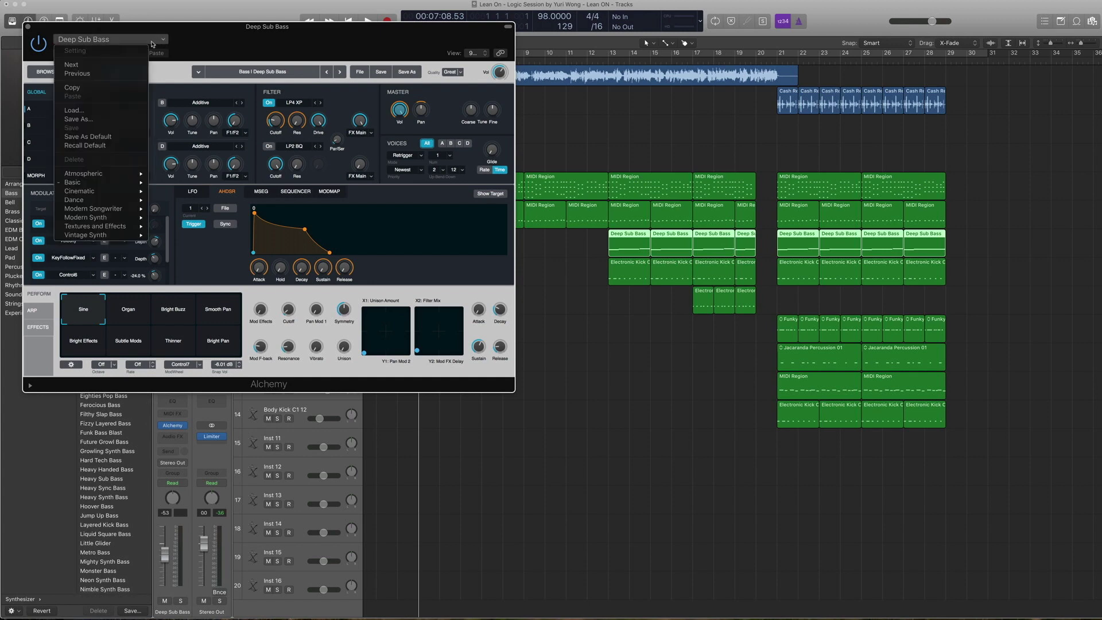
pyautogui.moveTo(110, 183)
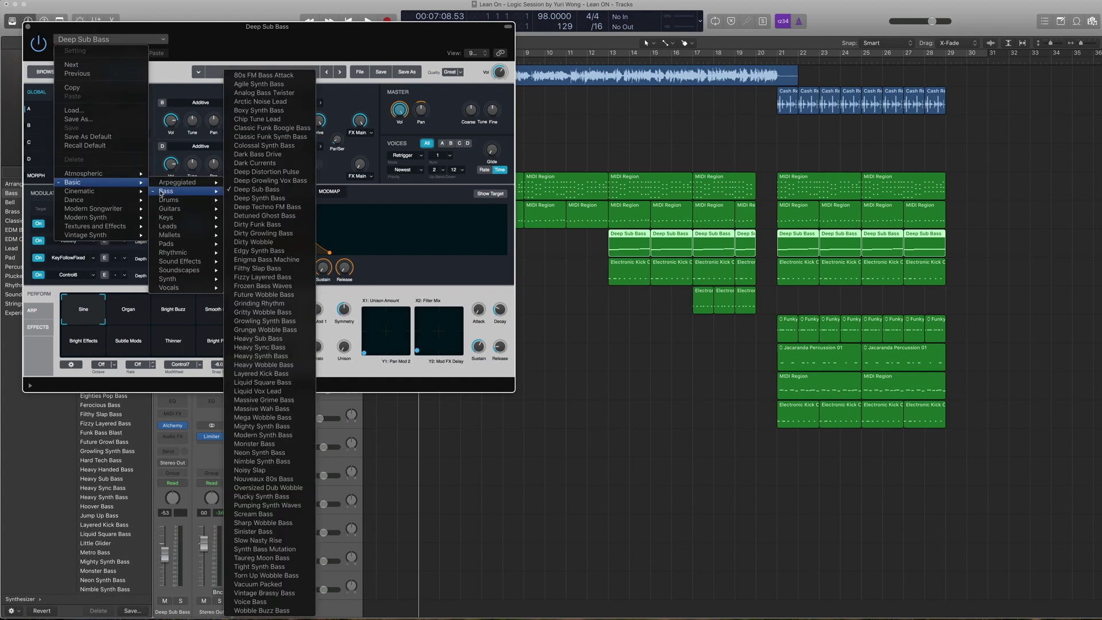
pyautogui.click(49, 73)
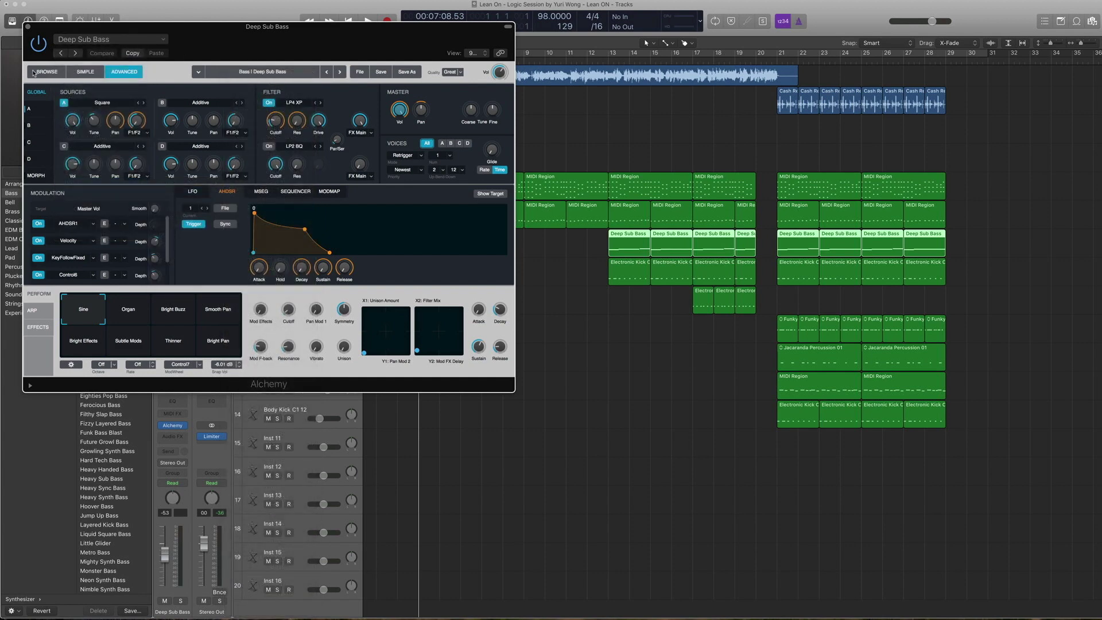
pyautogui.click(33, 72)
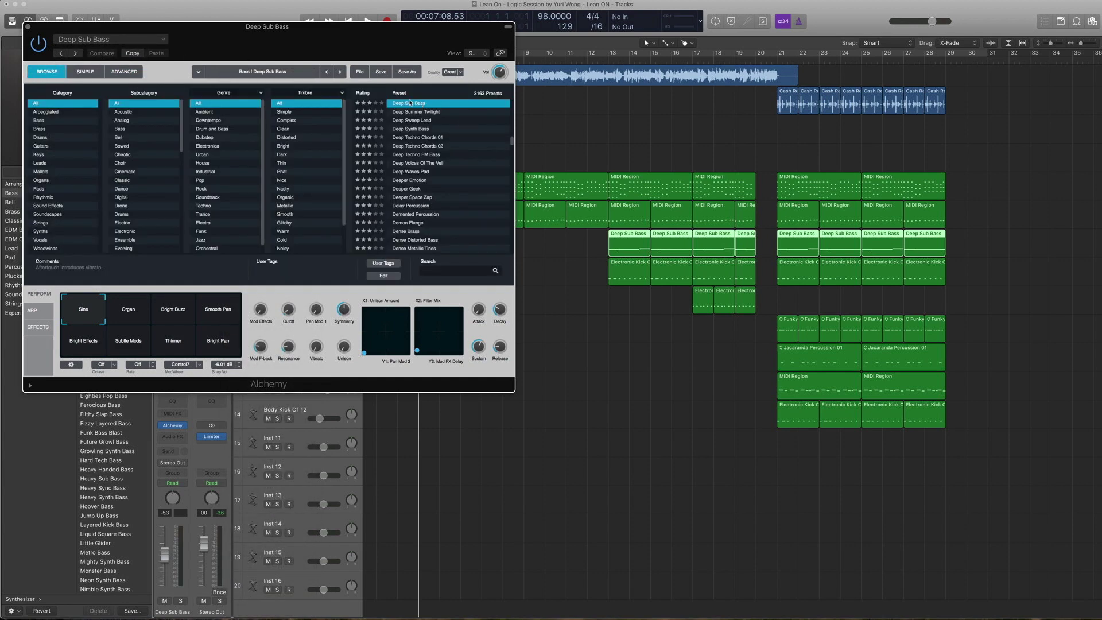
pyautogui.click(28, 27)
# Solo the first four Deep Sub Bass regions from bar 13, view their notes, play them, then unsolo.
pyautogui.moveTo(559, 239); pyautogui.dragTo(740, 243)
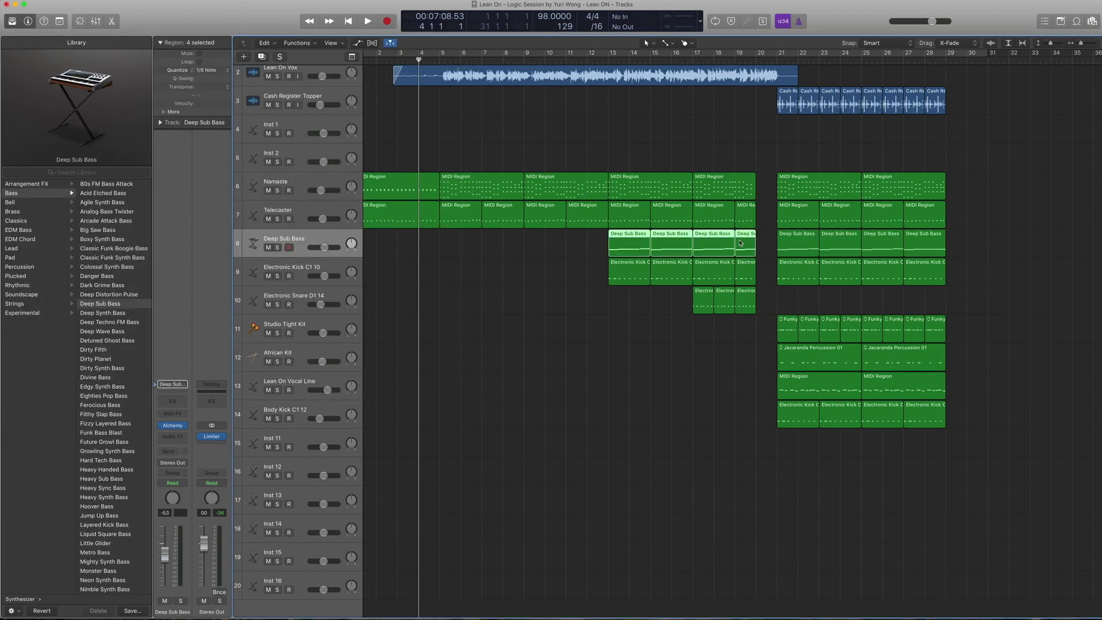
pyautogui.hotkey('ctrl', 's')
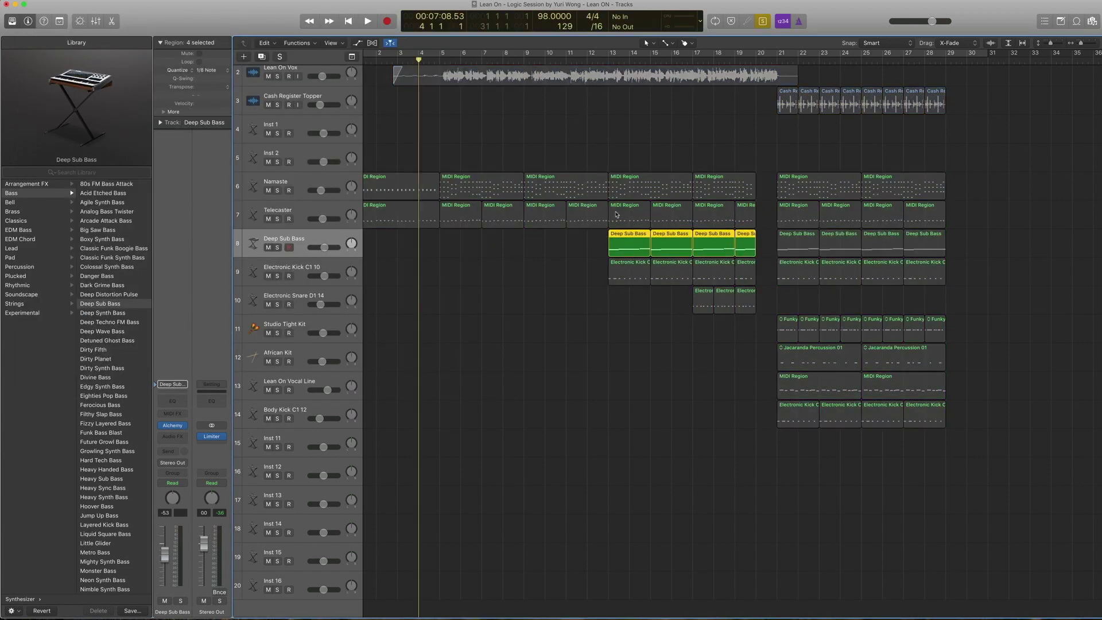
pyautogui.doubleClick(622, 235)
pyautogui.press('space')
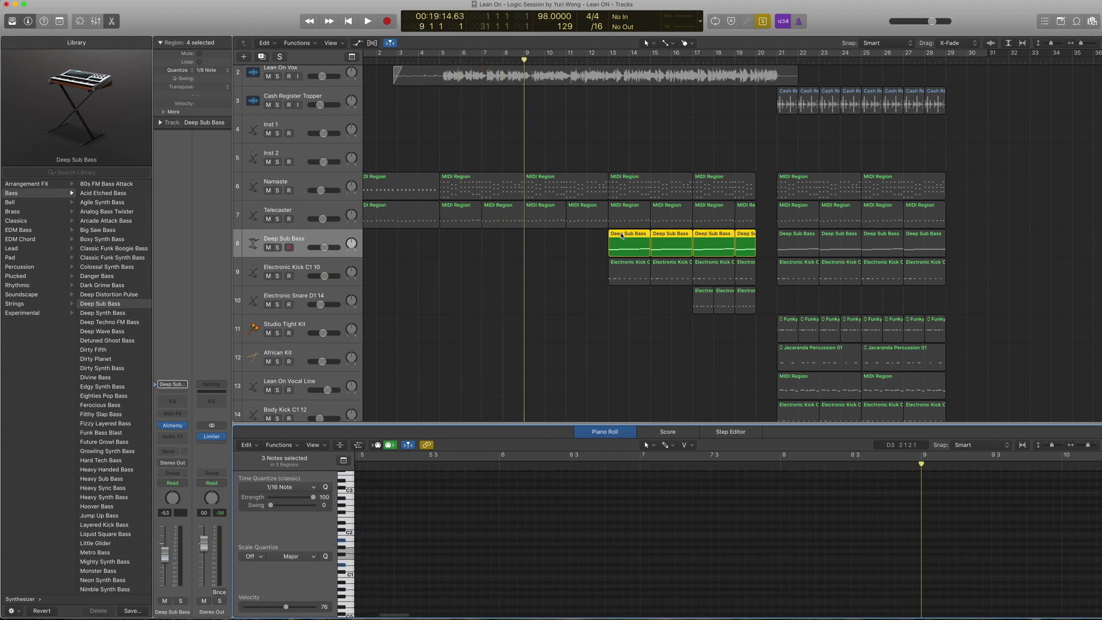
pyautogui.hotkey('shift', 'space')
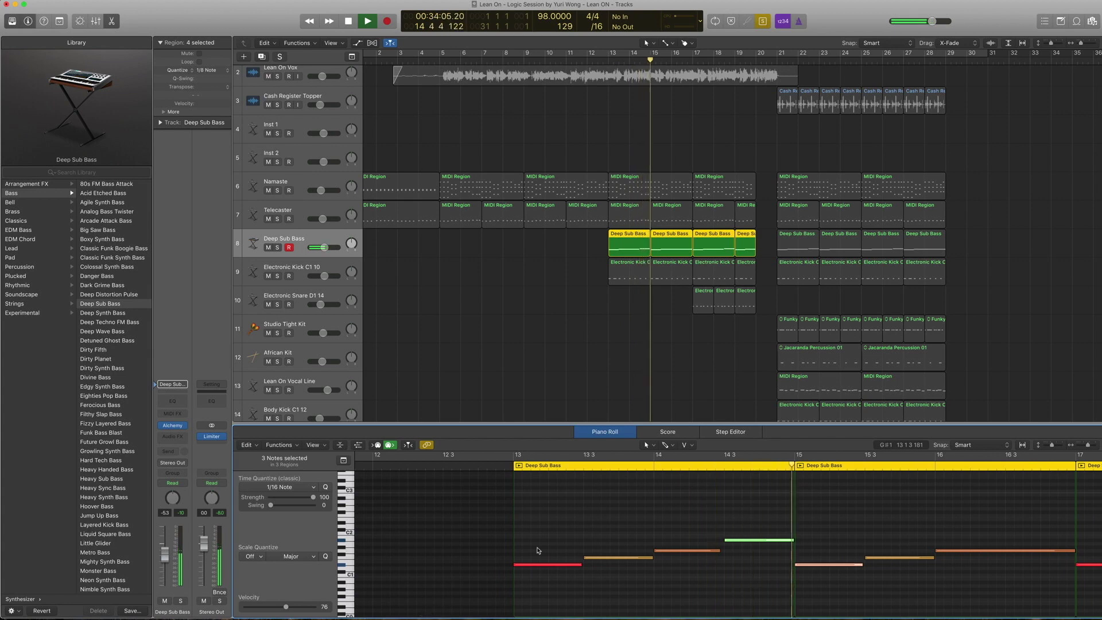
pyautogui.press('space')
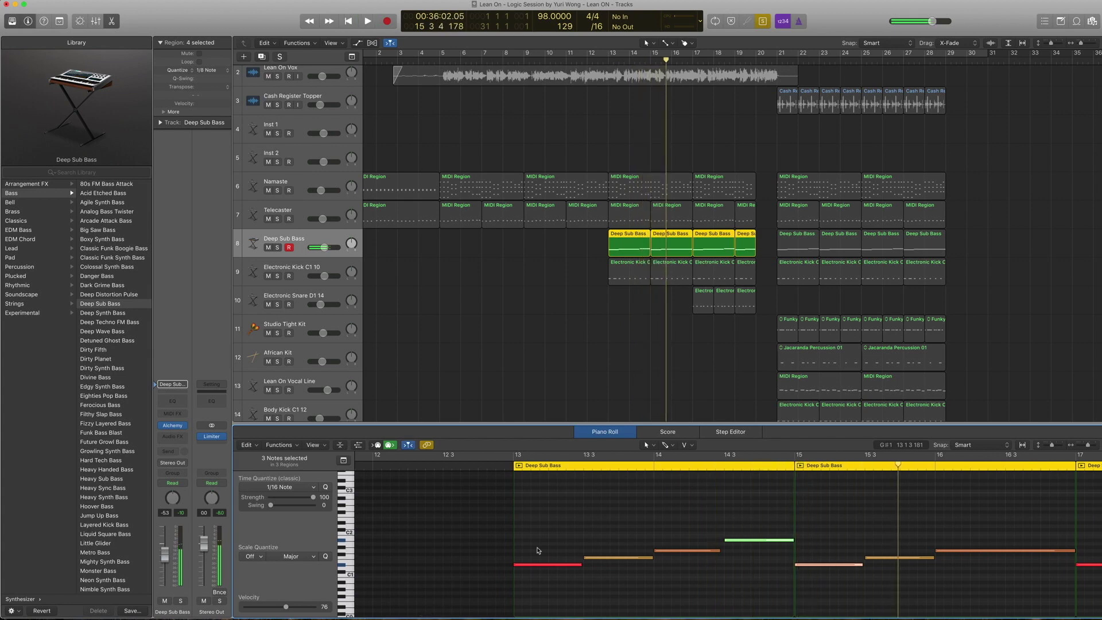
pyautogui.press('super+a')
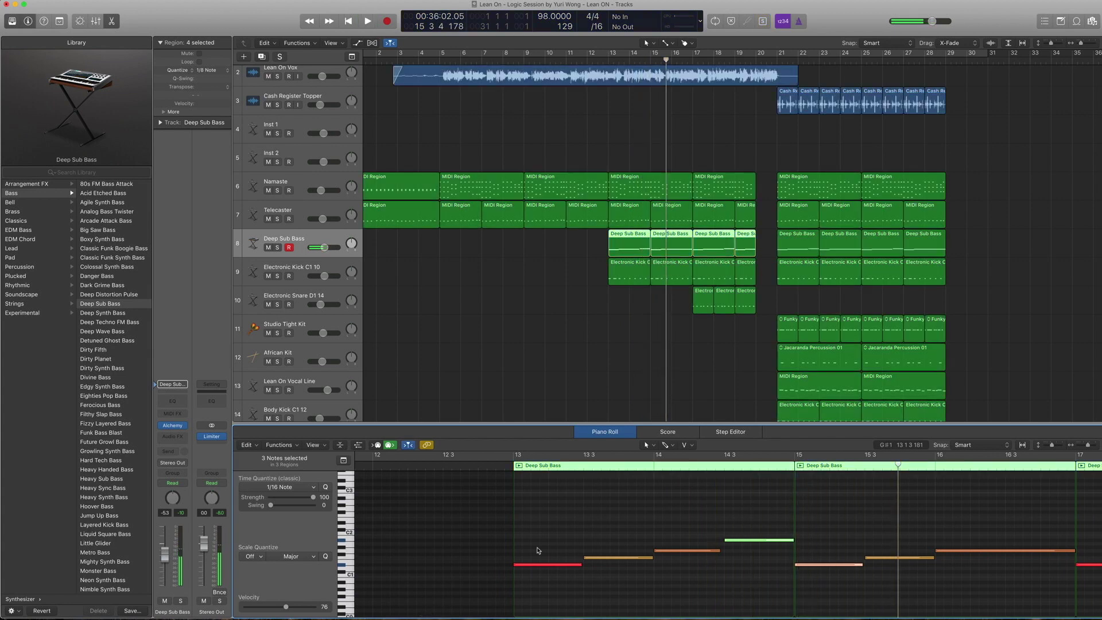
# Browse the Electronic Kick C1 10 EXS24 patches, then solo and audition its four kick regions.
pyautogui.click(292, 265)
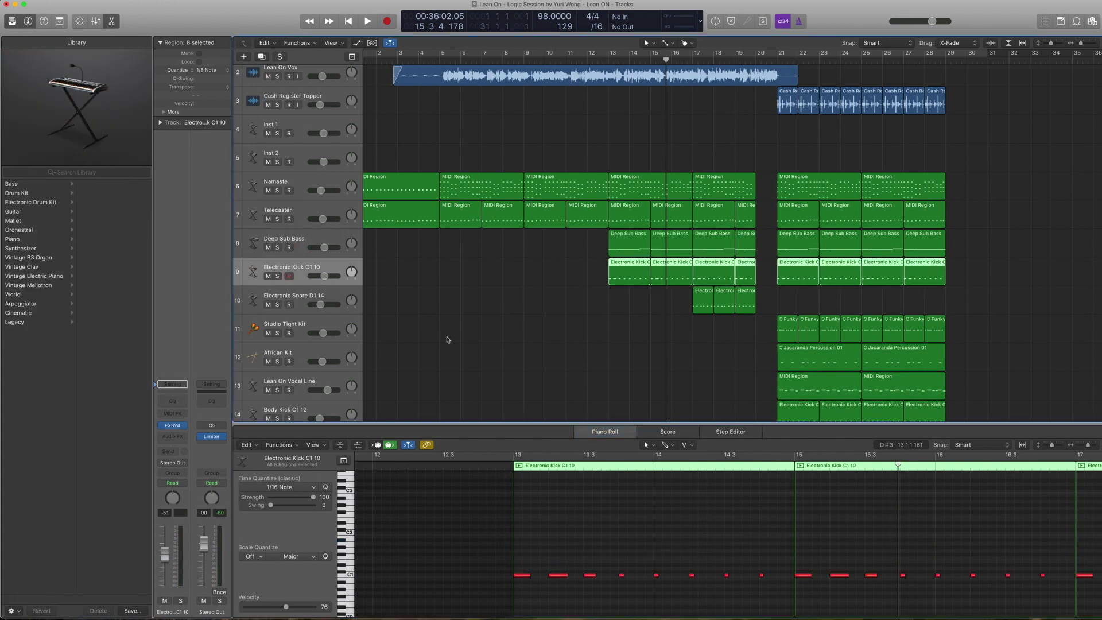
pyautogui.click(155, 427)
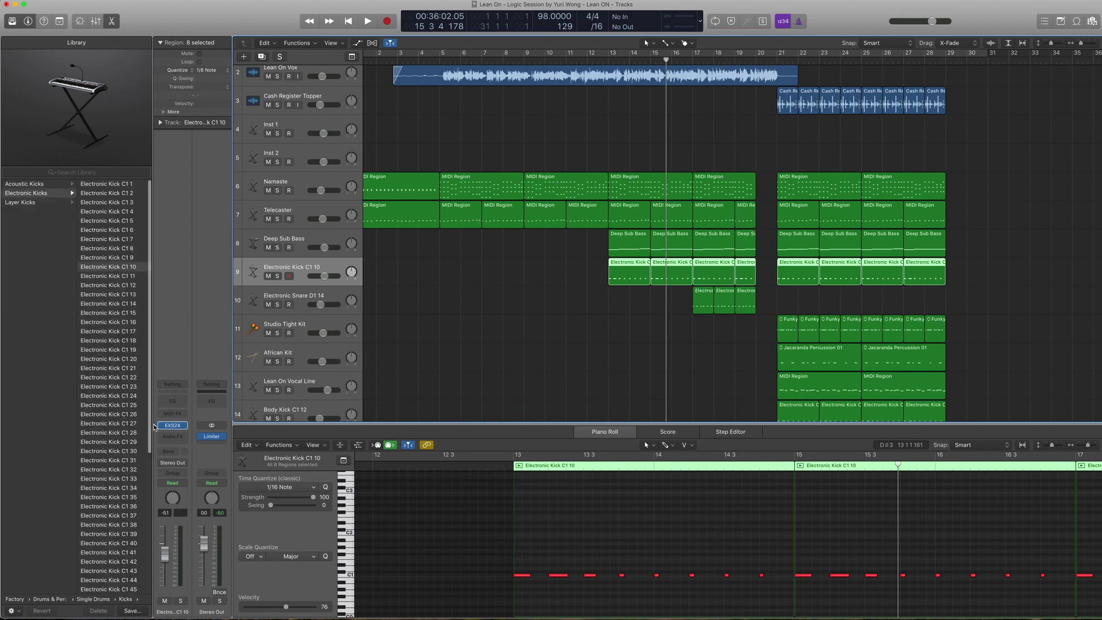
pyautogui.hscroll(-3, 64, 221)
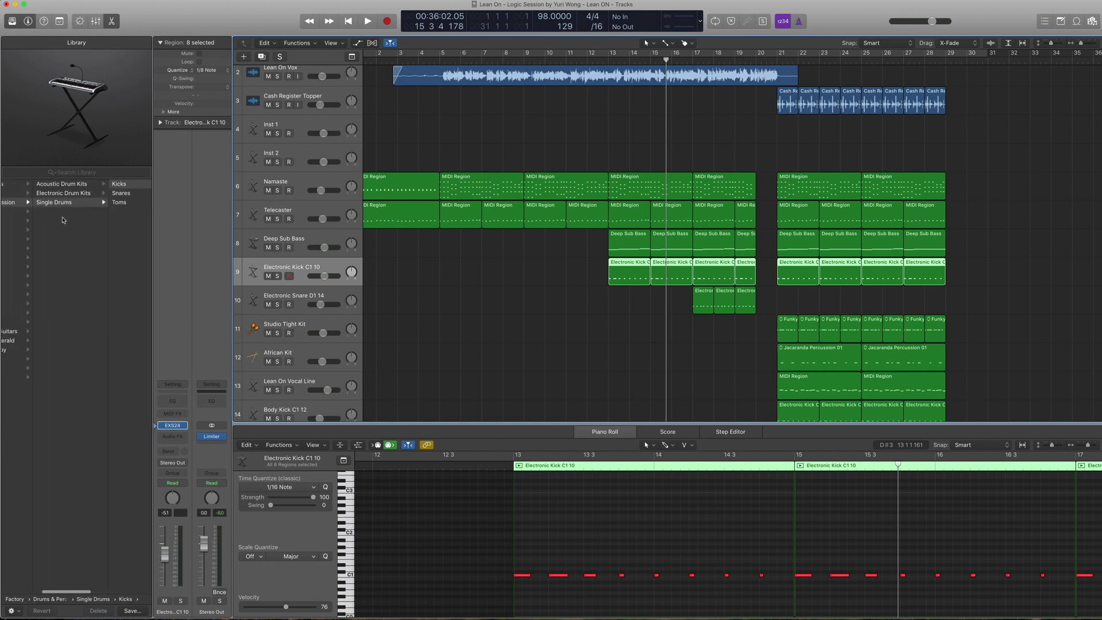
pyautogui.hscroll(5, 57, 202)
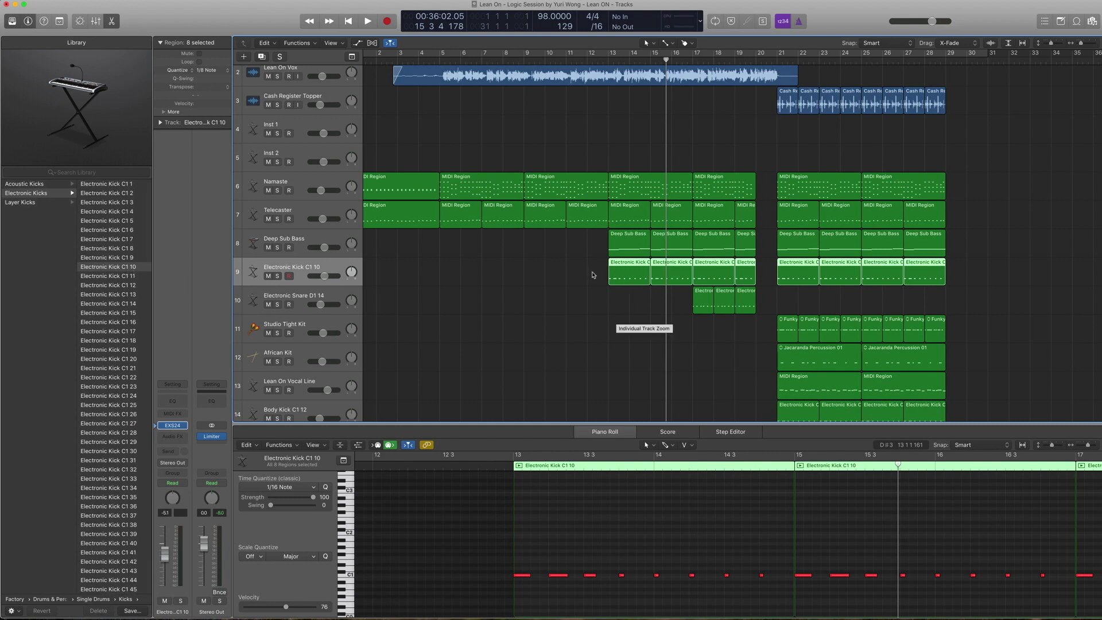
pyautogui.moveTo(591, 272); pyautogui.dragTo(759, 283)
pyautogui.hotkey('shift', 'Return')
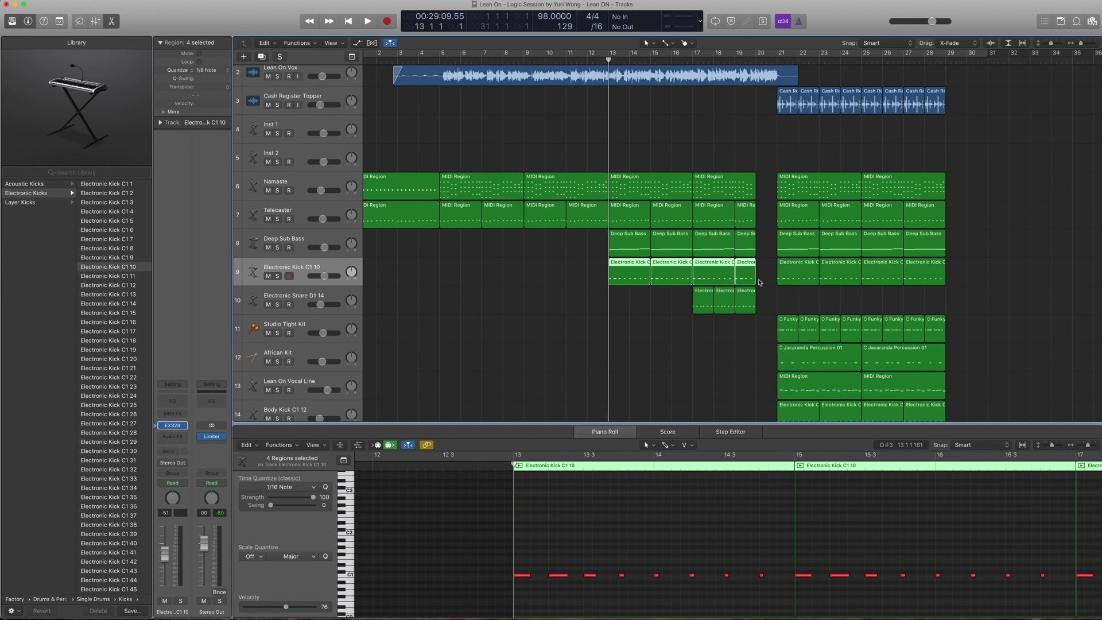
pyautogui.hotkey('ctrl', 's')
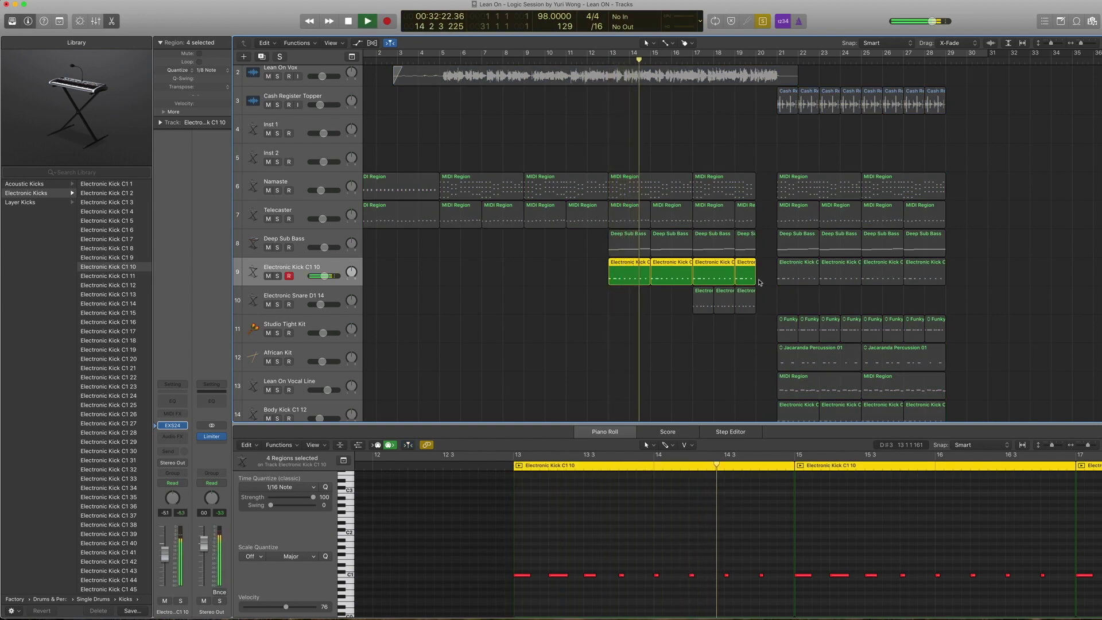
pyautogui.press('space')
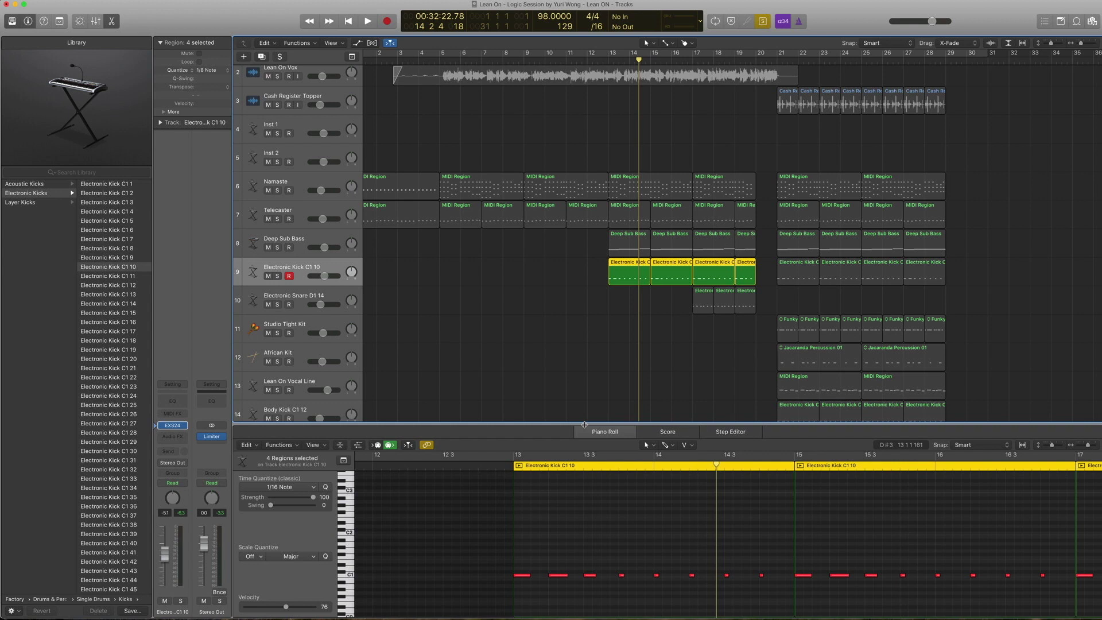
# Play the bar 13–15 regions on tracks 6–9 from bar 13, then stop.
pyautogui.moveTo(661, 308); pyautogui.dragTo(635, 190)
pyautogui.hotkey('shift', 'Home')
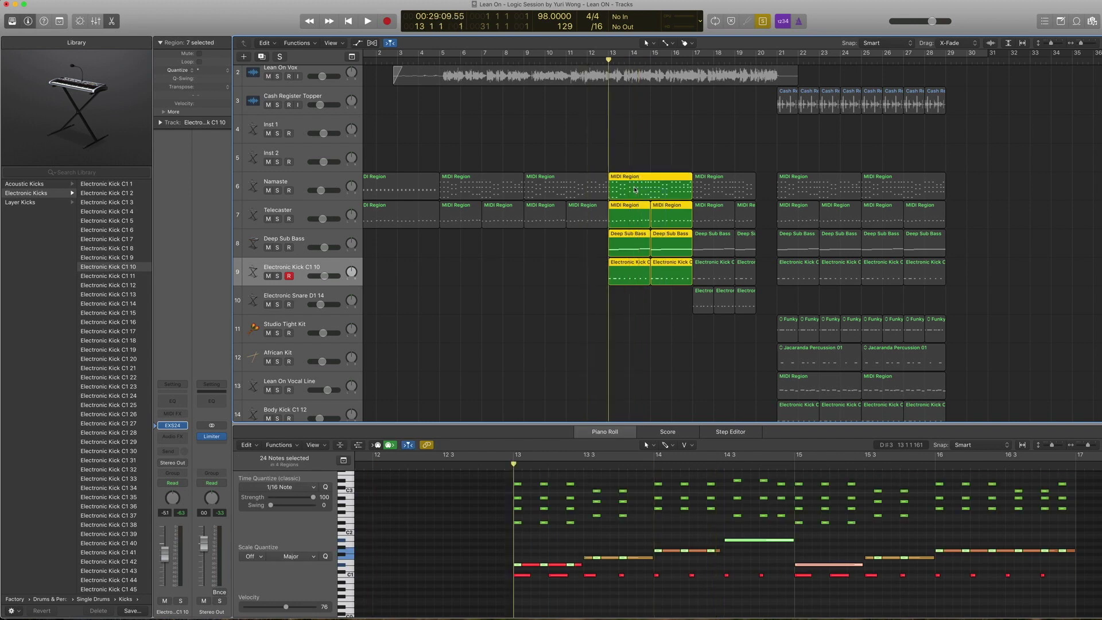
pyautogui.press('space')
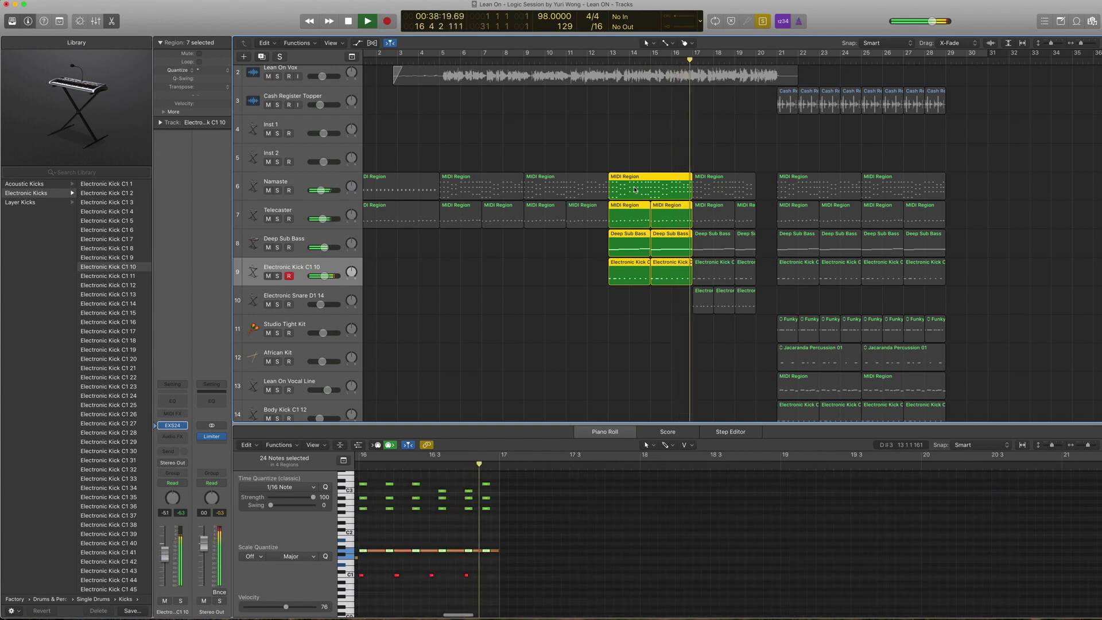
pyautogui.press('space')
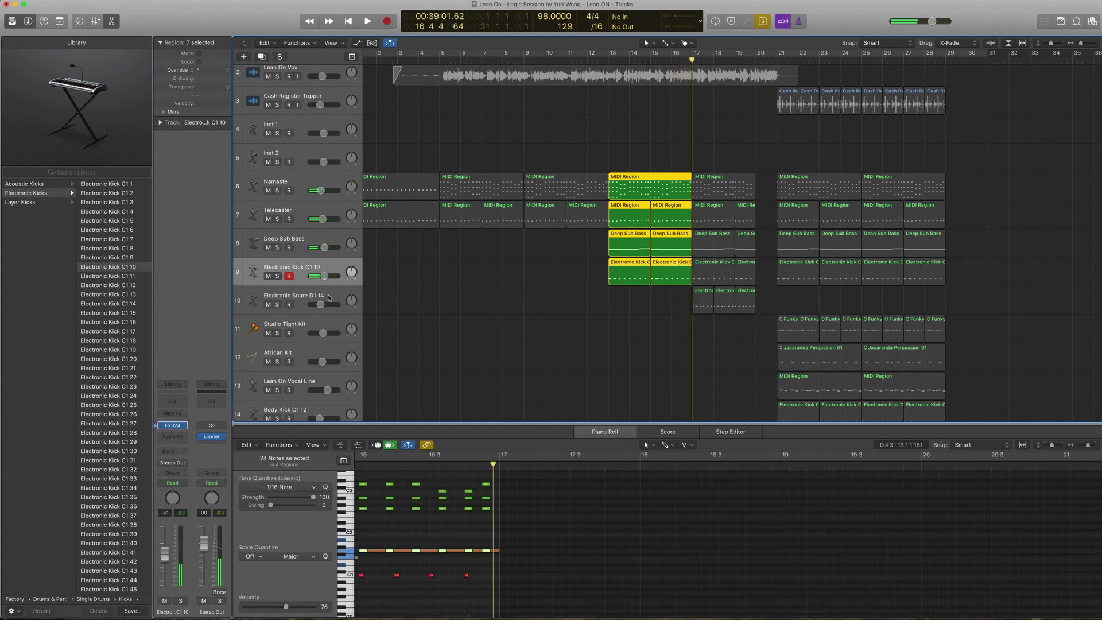
# Select the Electronic Snare D1 14 track, browse its snare patches and hear the snare pattern.
pyautogui.click(298, 299)
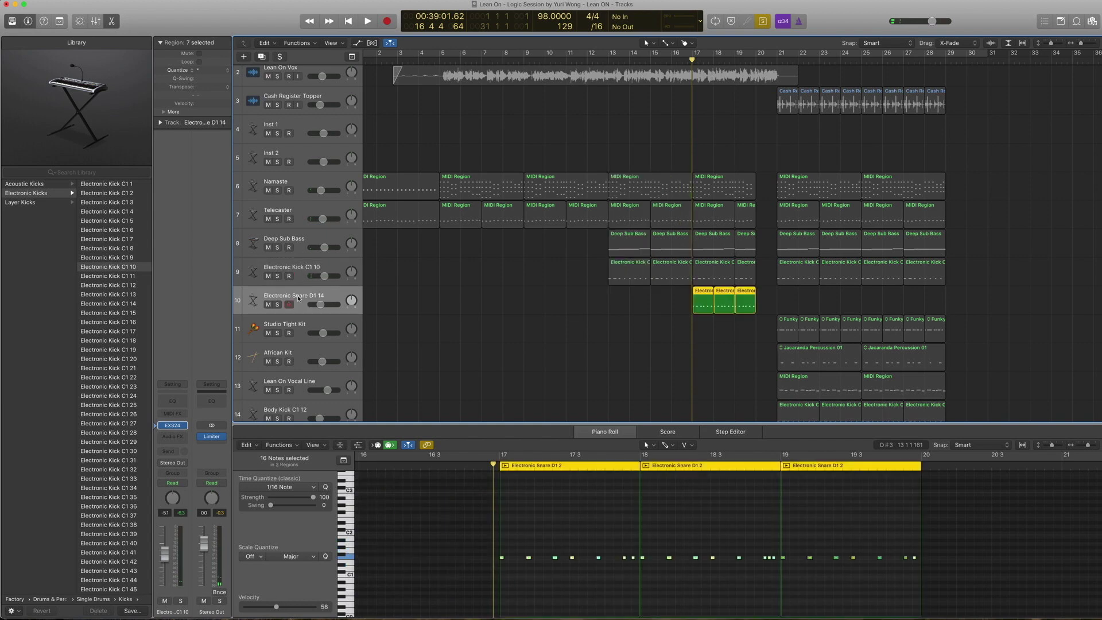
pyautogui.click(159, 427)
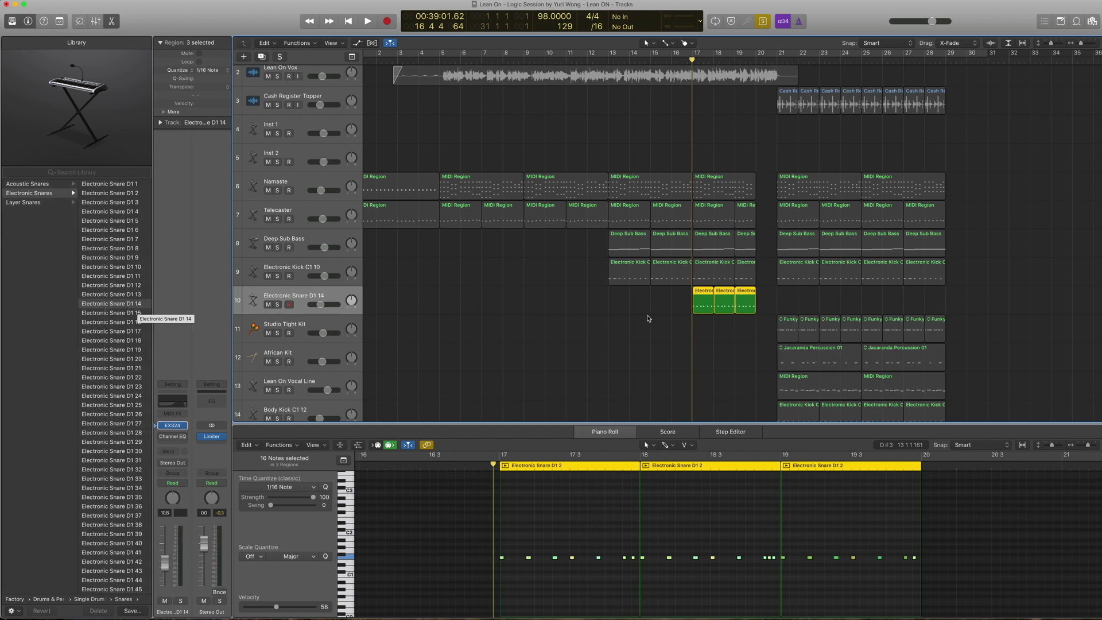
pyautogui.press('space')
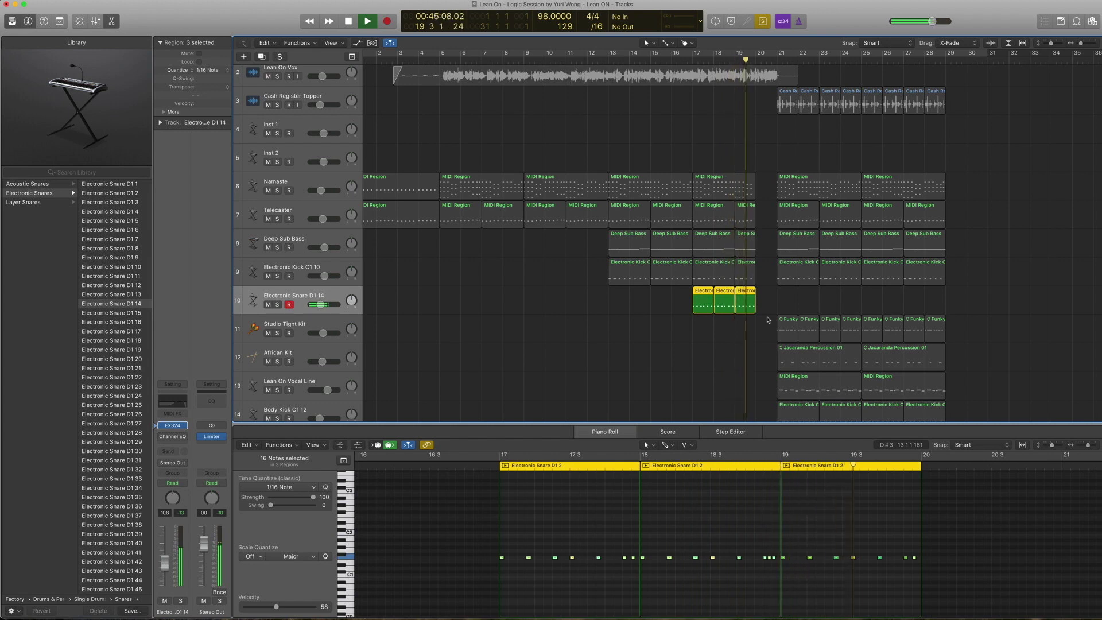
pyautogui.press('space')
# Audition bars 17–18 on tracks 6–10 from bar 16, then solo them without one snare region and play.
pyautogui.moveTo(759, 328); pyautogui.dragTo(696, 189)
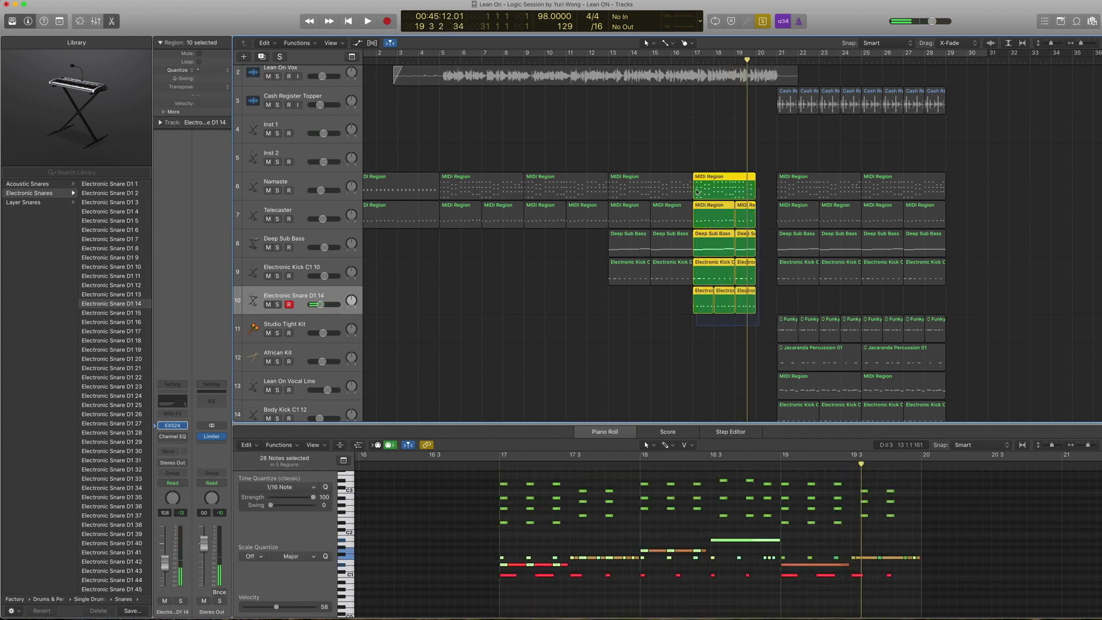
pyautogui.press(',')
pyautogui.press(',')
pyautogui.press(',')
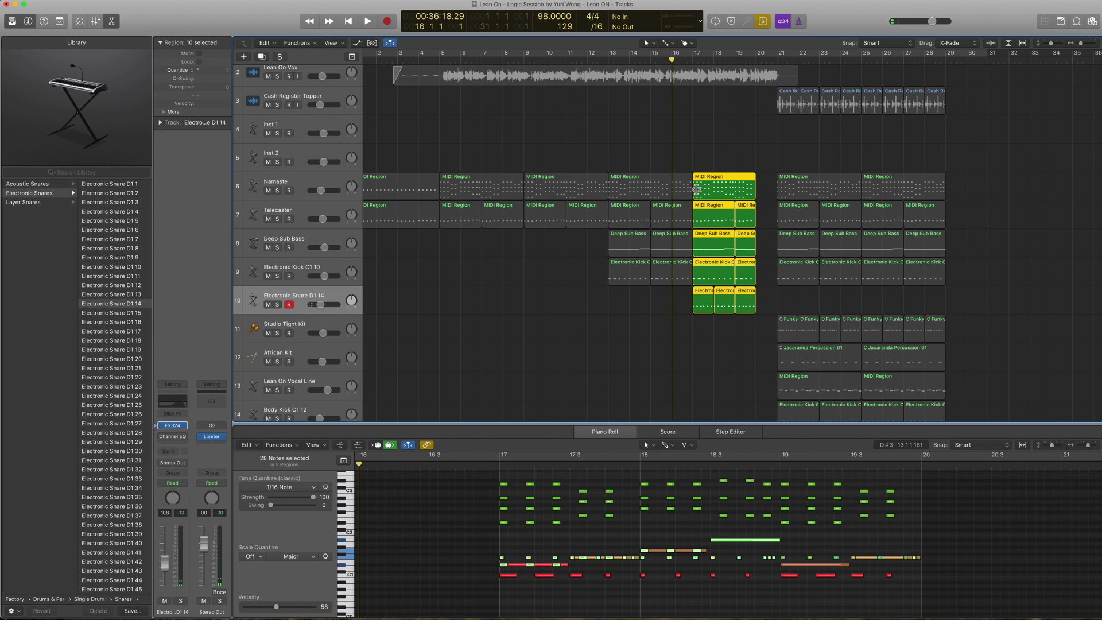
pyautogui.press('space')
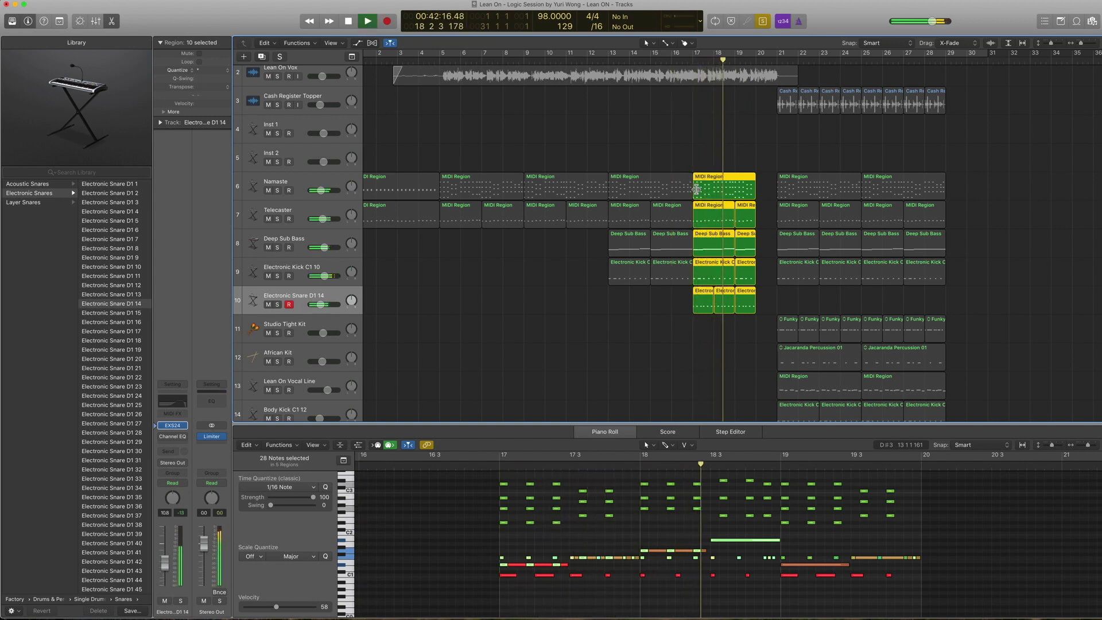
pyautogui.press('space')
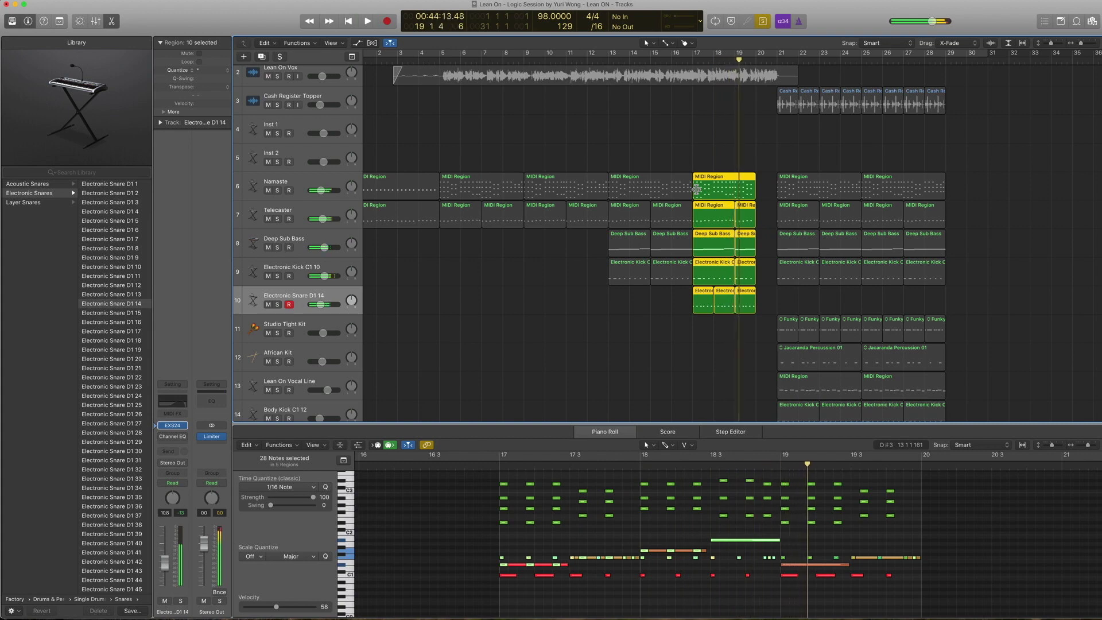
pyautogui.hotkey('ctrl', 's')
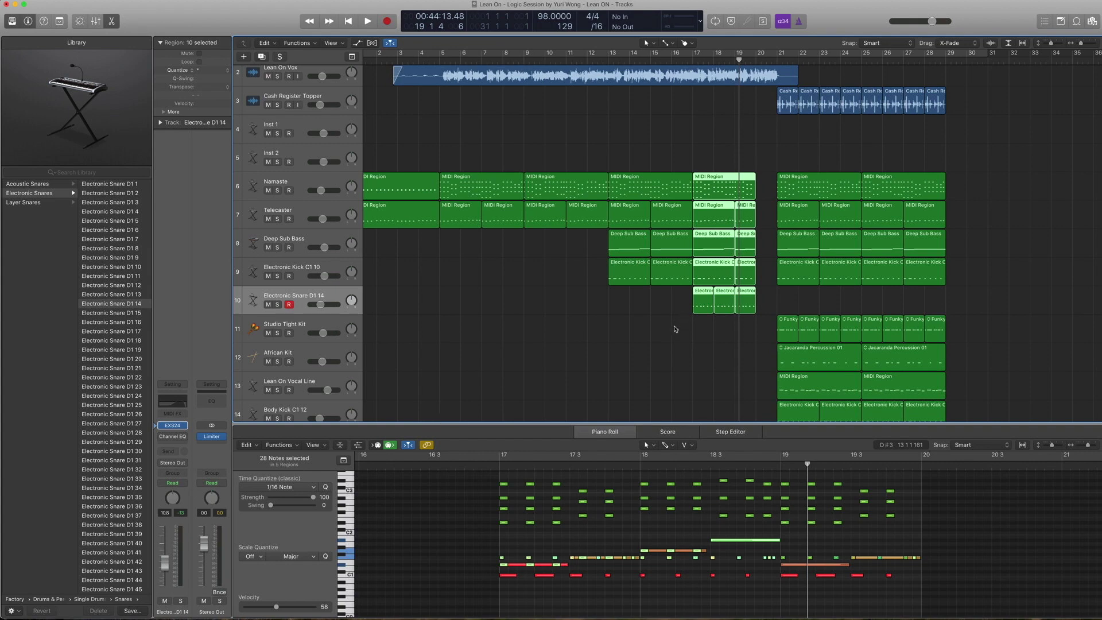
pyautogui.keyDown('shift'); pyautogui.click(702, 299); pyautogui.keyUp('shift')
pyautogui.hotkey('ctrl', 's')
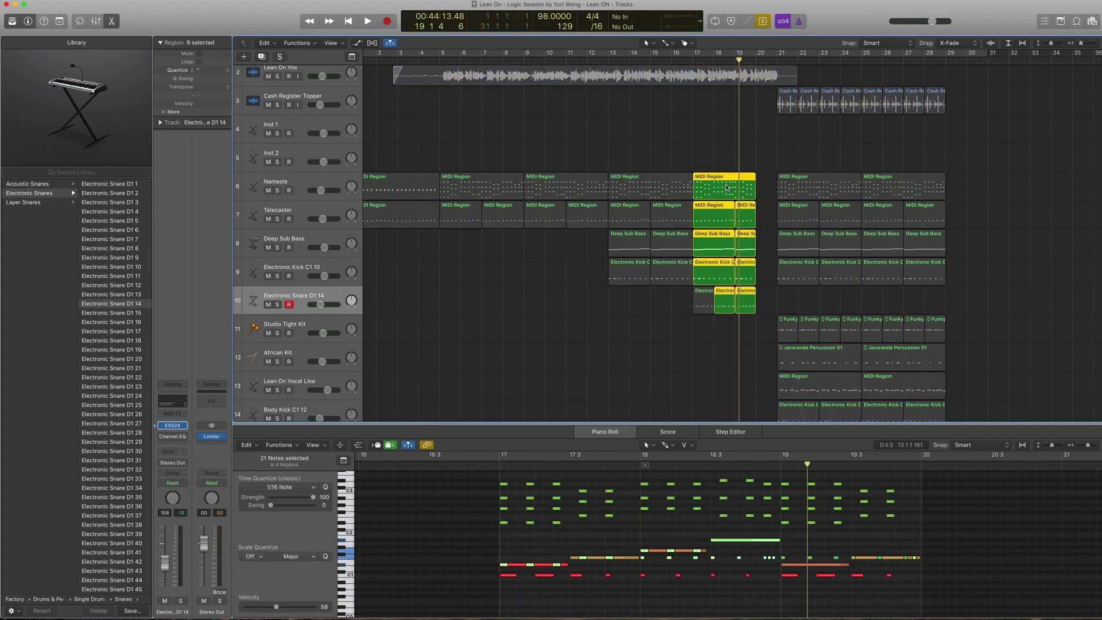
pyautogui.press('space')
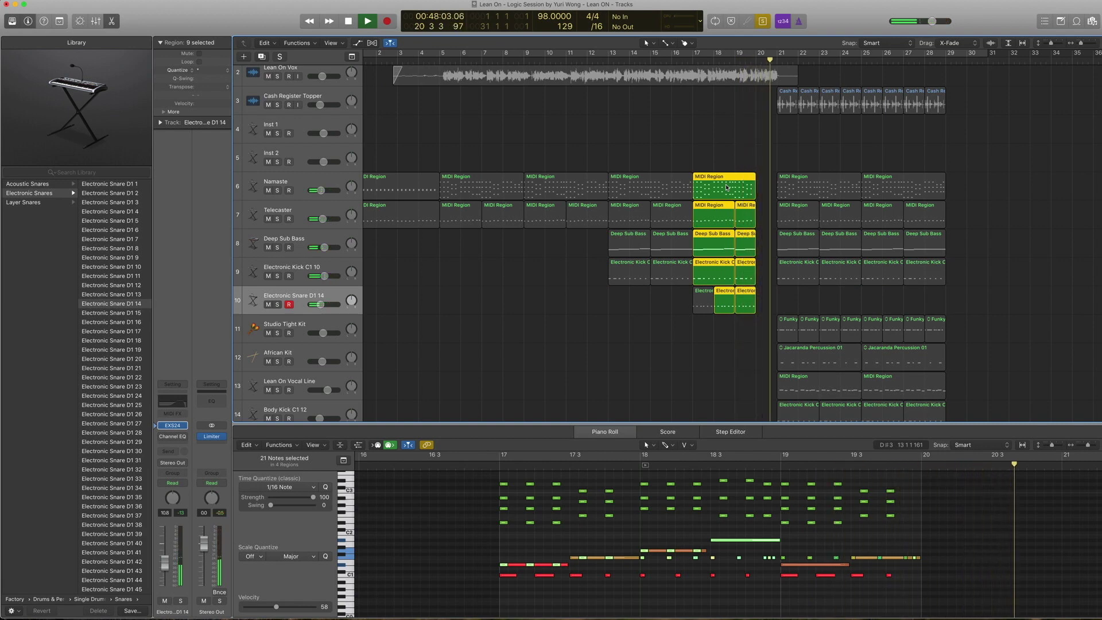
# Stop playback, release solo and close the Piano Roll.
pyautogui.press('space')
pyautogui.hotkey('ctrl', 's')
pyautogui.hscroll(5, 731, 169)
pyautogui.scroll(-1, 731, 169)
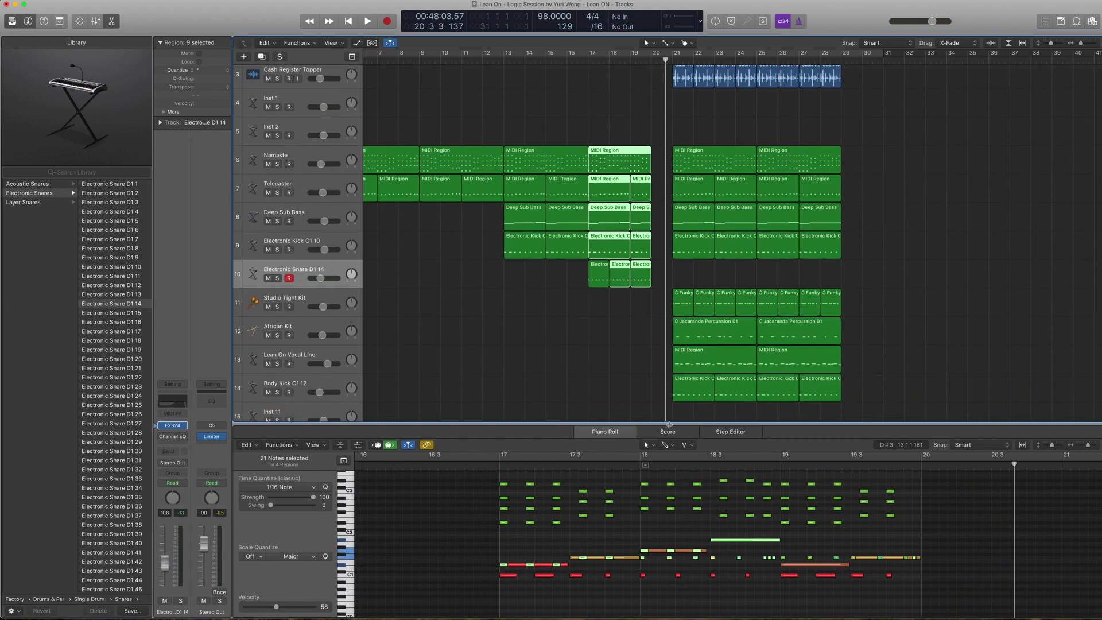
pyautogui.press('e')
pyautogui.scroll(1, 668, 424)
# Solo and audition the bars 21–28 regions on tracks 6–9, then unsolo and return to bar 20.
pyautogui.click(890, 261)
pyautogui.moveTo(891, 287); pyautogui.dragTo(692, 187)
pyautogui.hotkey('ctrl', 's')
pyautogui.press('space')
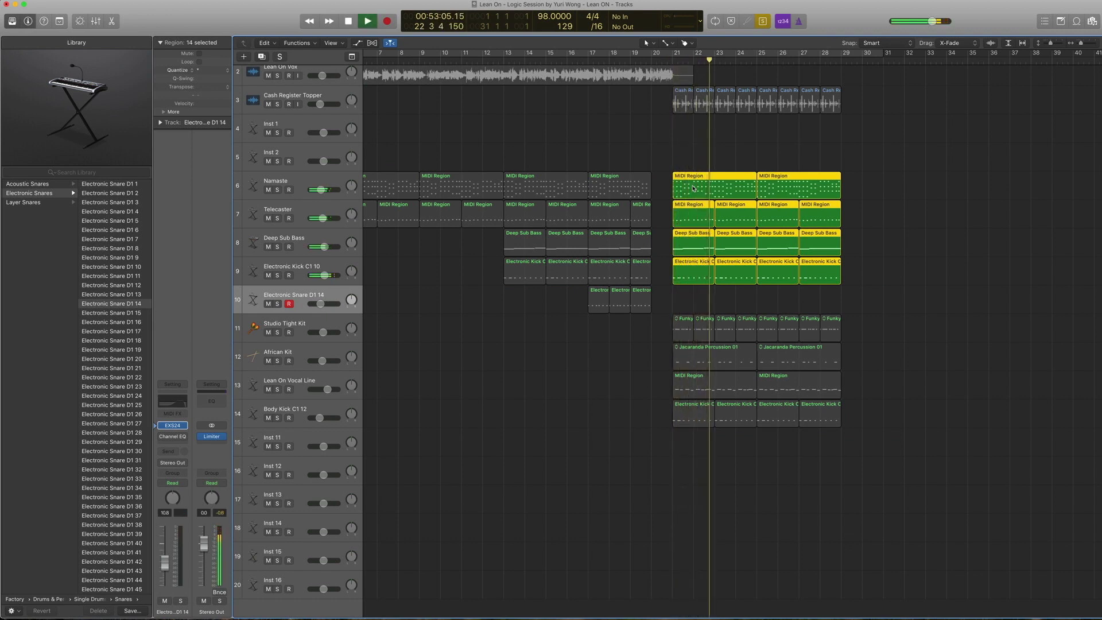
pyautogui.hotkey('ctrl', 's')
pyautogui.press('space')
pyautogui.press(',')
pyautogui.press(',')
pyautogui.press(',')
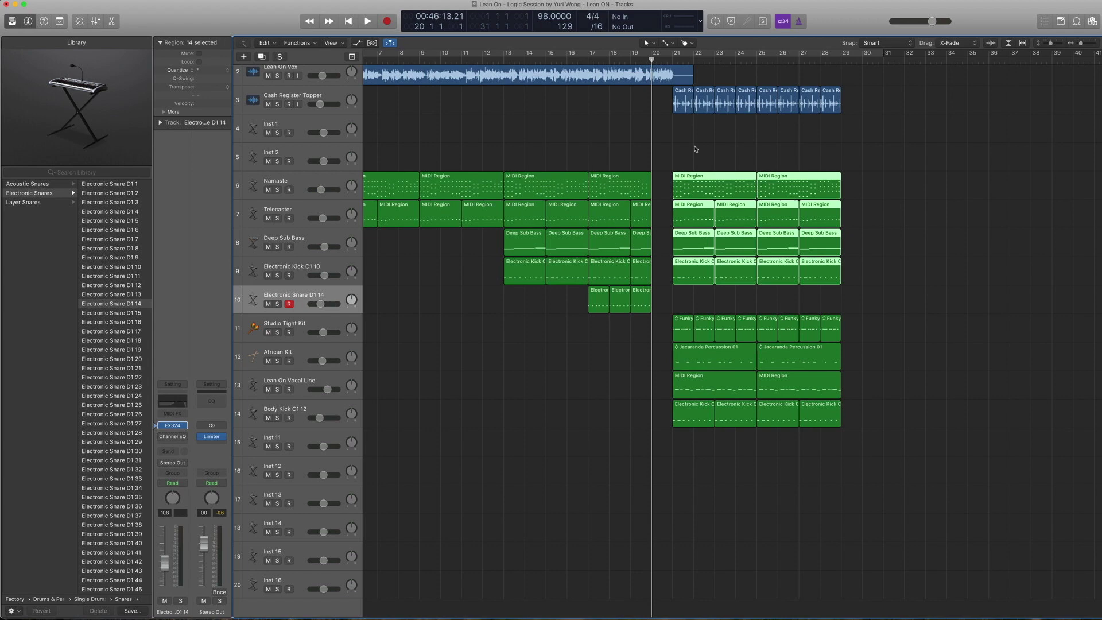
pyautogui.hscroll(3, 695, 148)
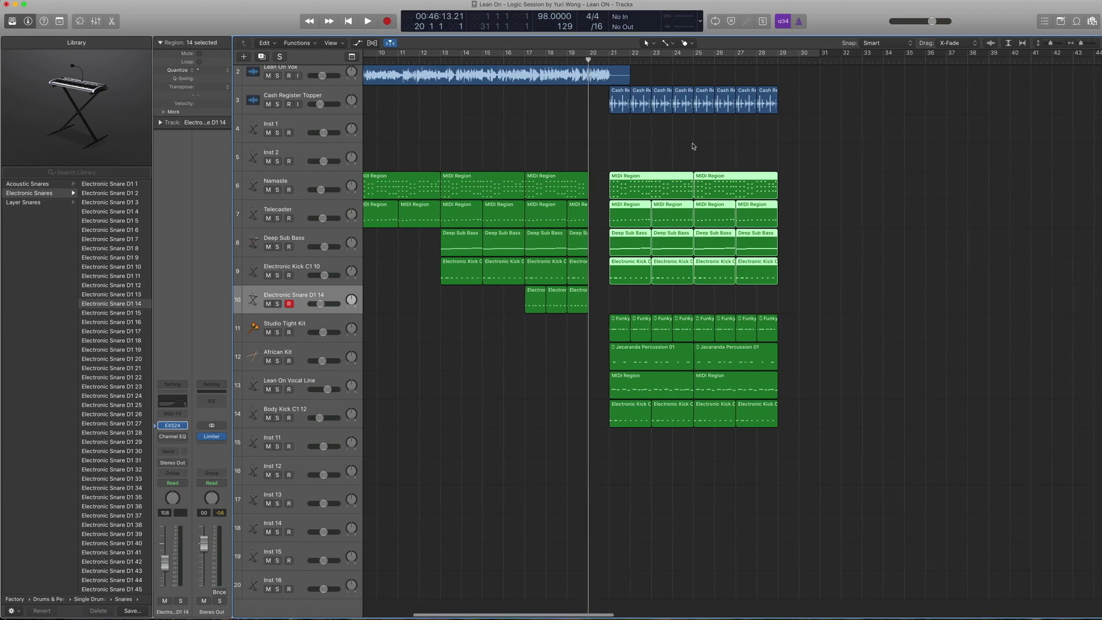
pyautogui.click(330, 112)
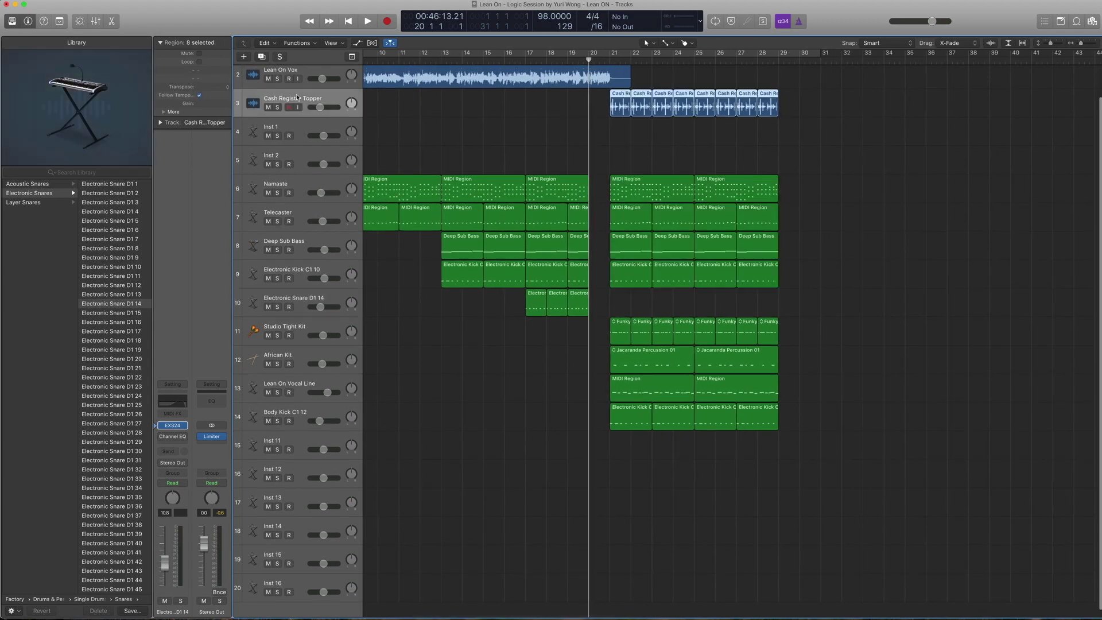
pyautogui.click(1075, 21)
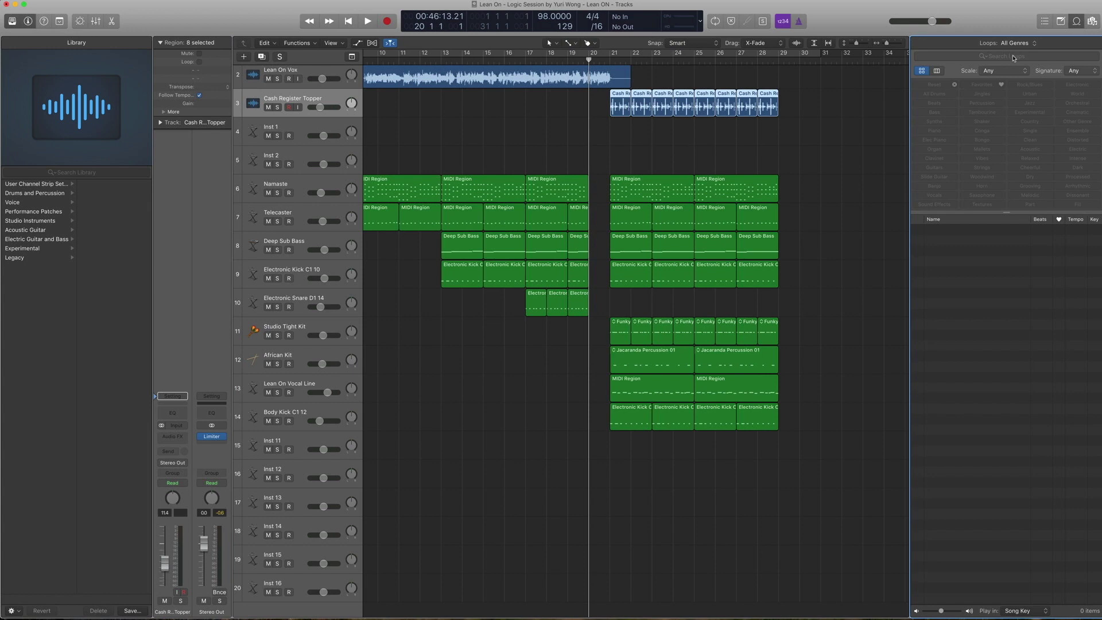
pyautogui.click(964, 58)
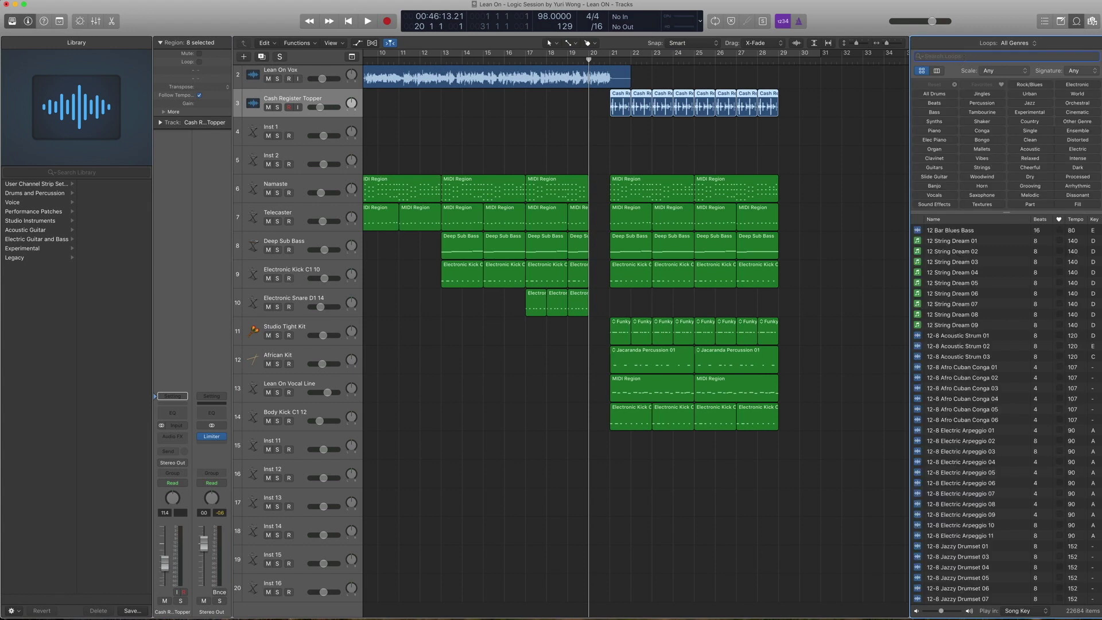
pyautogui.write('cash')
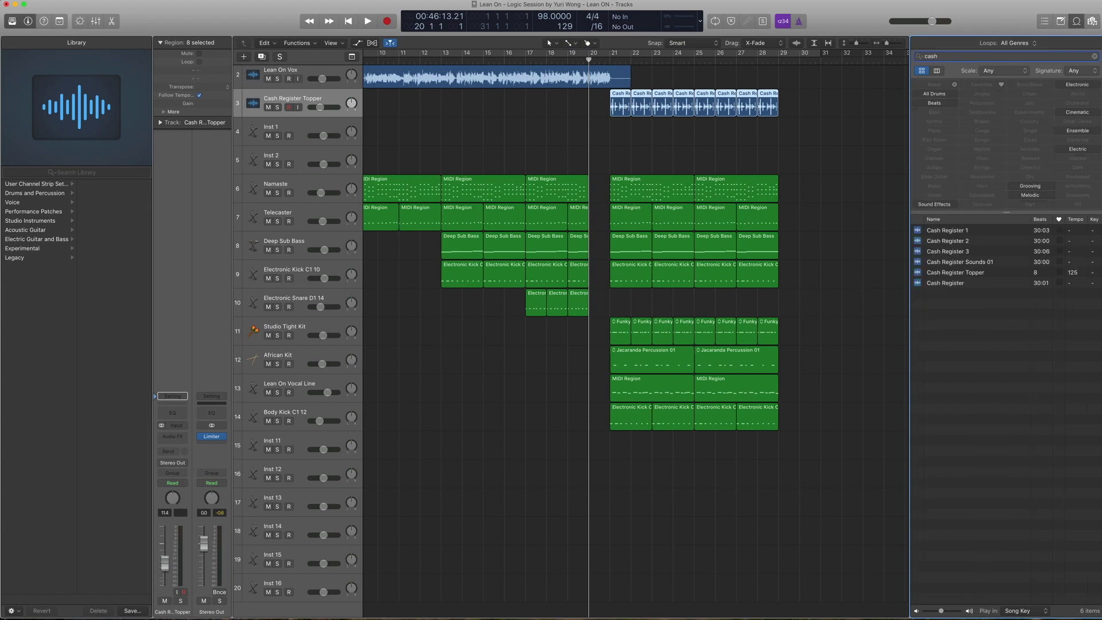
pyautogui.click(972, 273)
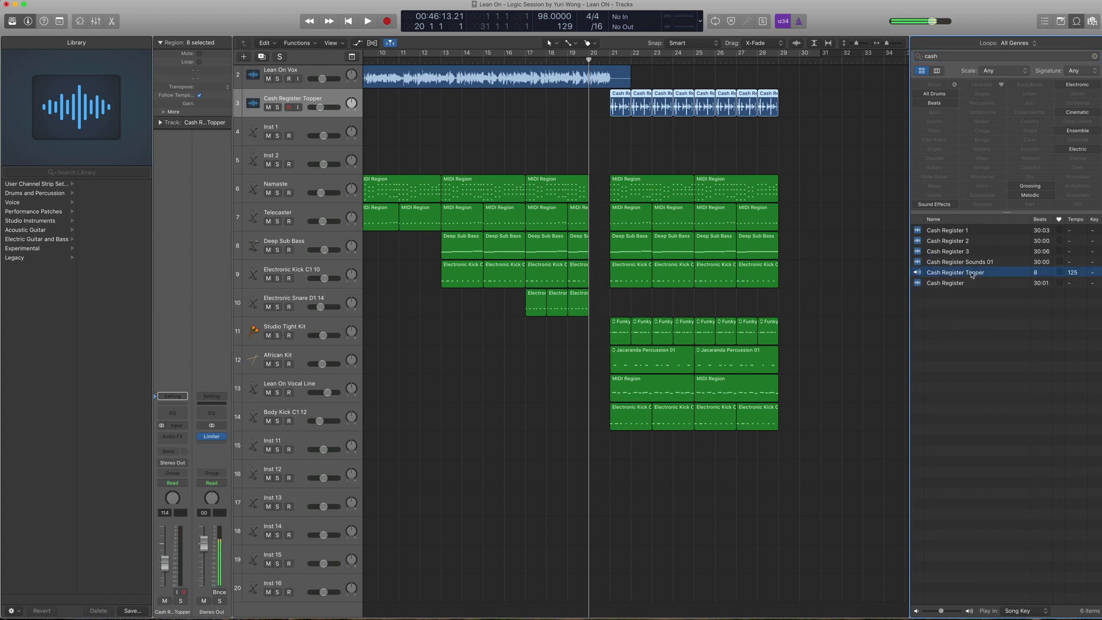
pyautogui.click(1077, 22)
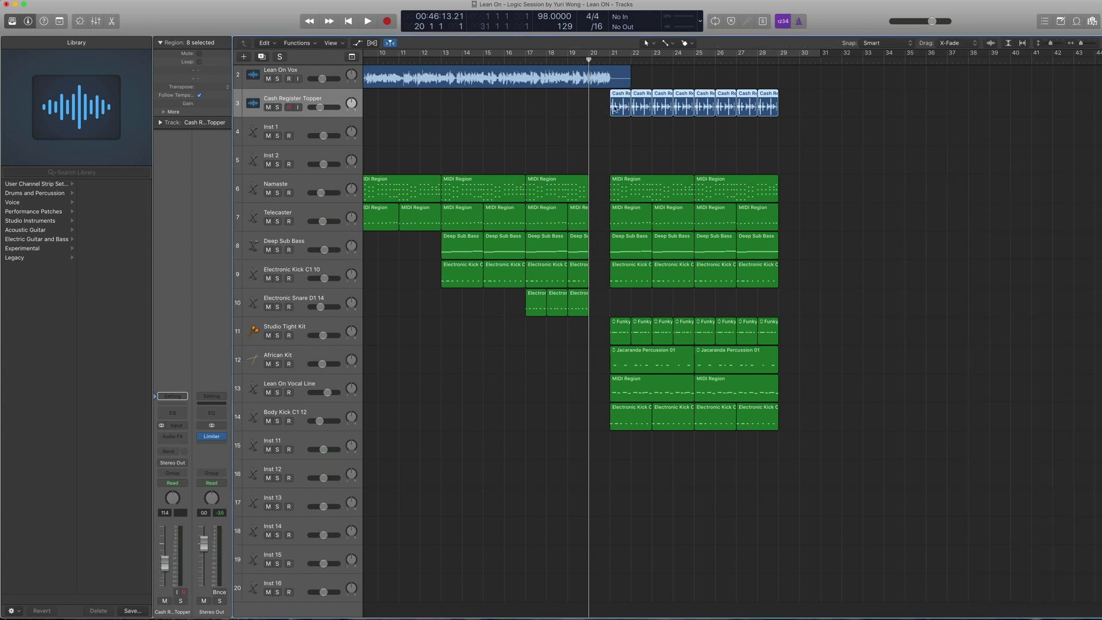
# Solo the Cash Register Topper regions and play them from bar 21, then unsolo.
pyautogui.hotkey('ctrl', 's')
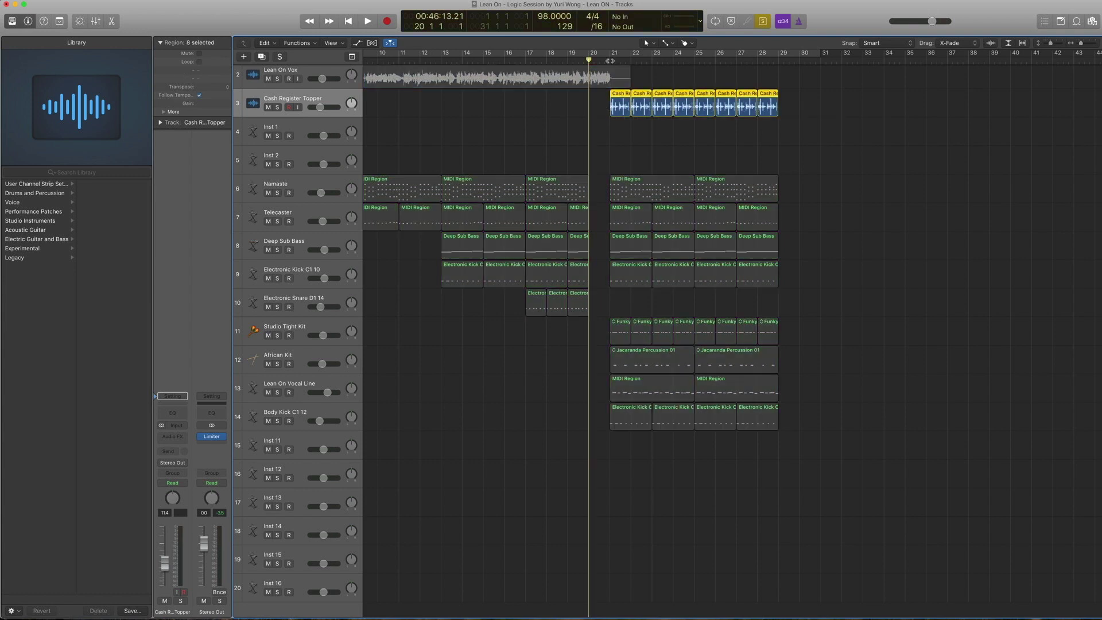
pyautogui.click(609, 61)
pyautogui.press('space')
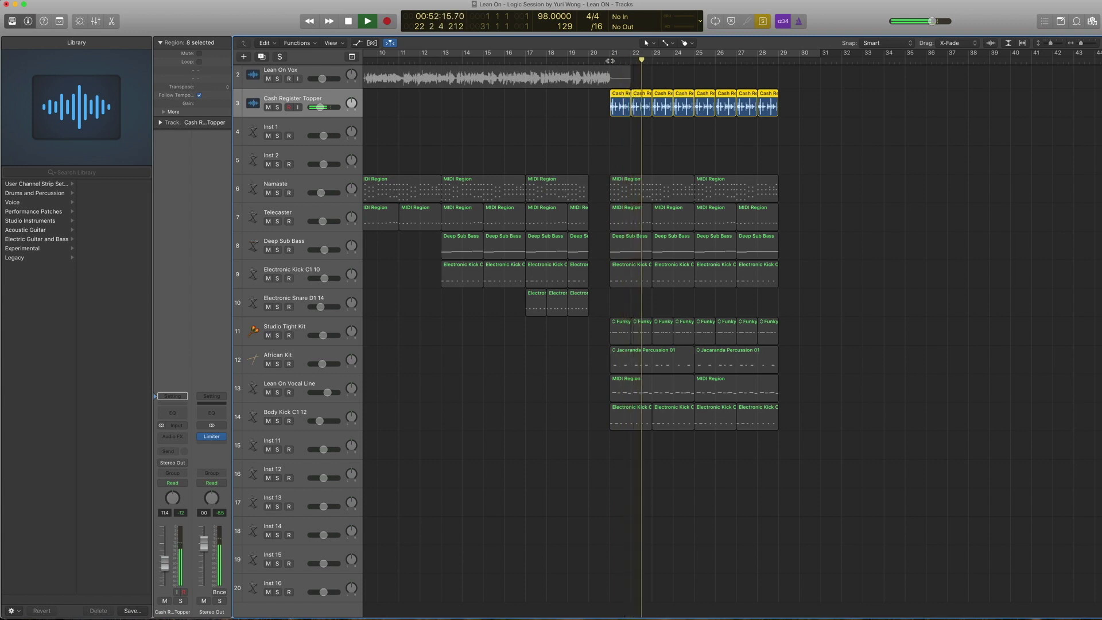
pyautogui.press('space')
pyautogui.hotkey('ctrl', 's')
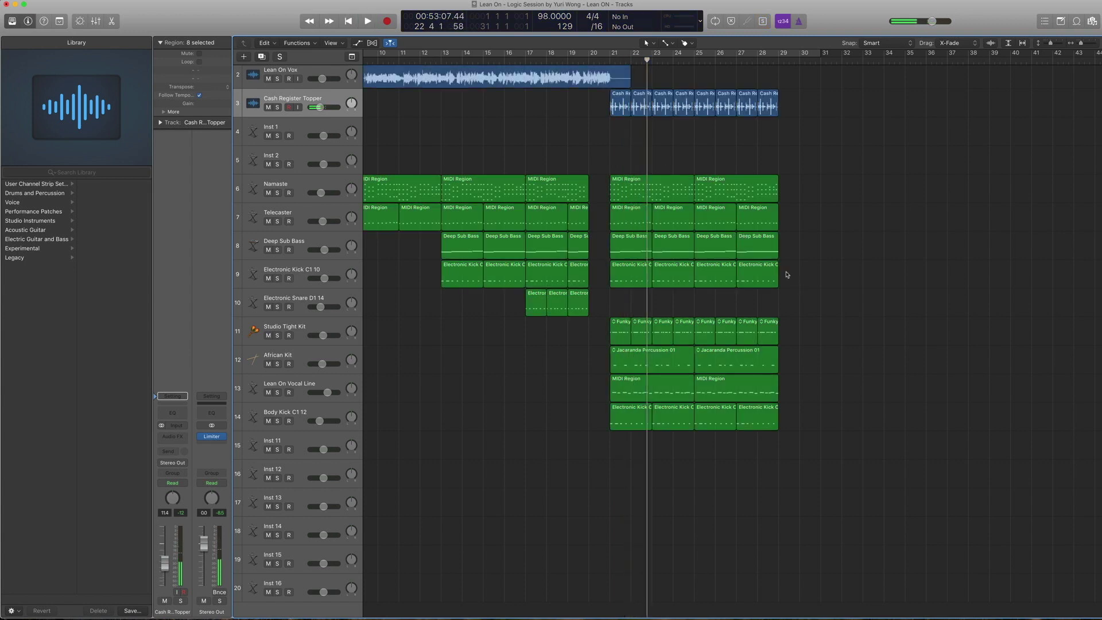
# Solo and play the bar 21 onward regions on tracks 3 and 6–9, then unsolo.
pyautogui.moveTo(786, 274); pyautogui.dragTo(615, 109)
pyautogui.hotkey('ctrl', 's')
pyautogui.hotkey('shift', 'Return')
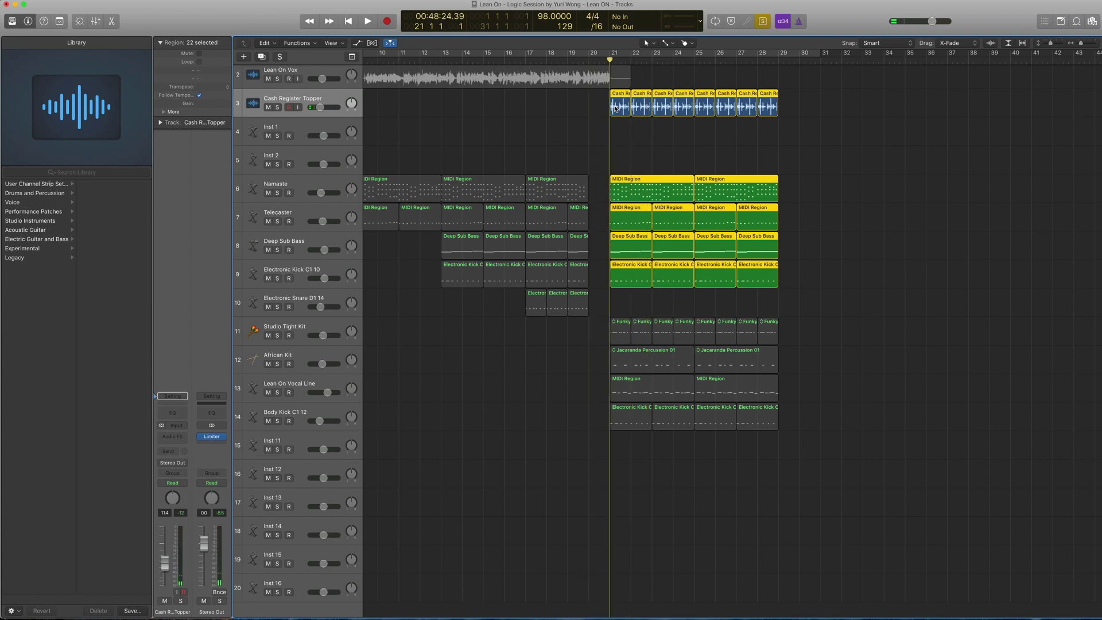
pyautogui.press('space')
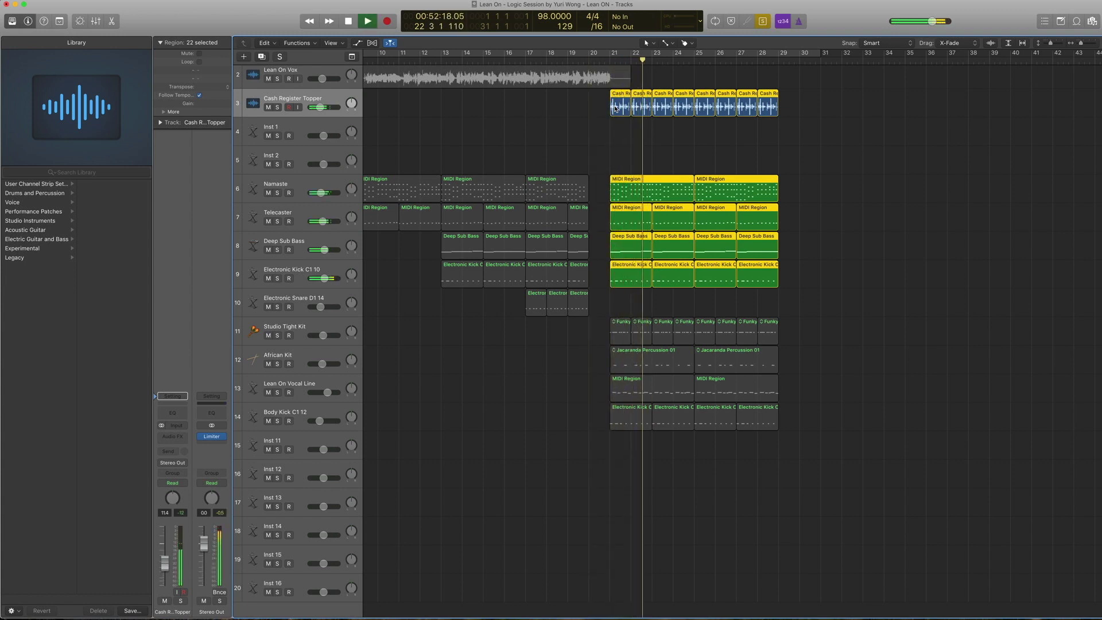
pyautogui.press('space')
pyautogui.hotkey('ctrl', 's')
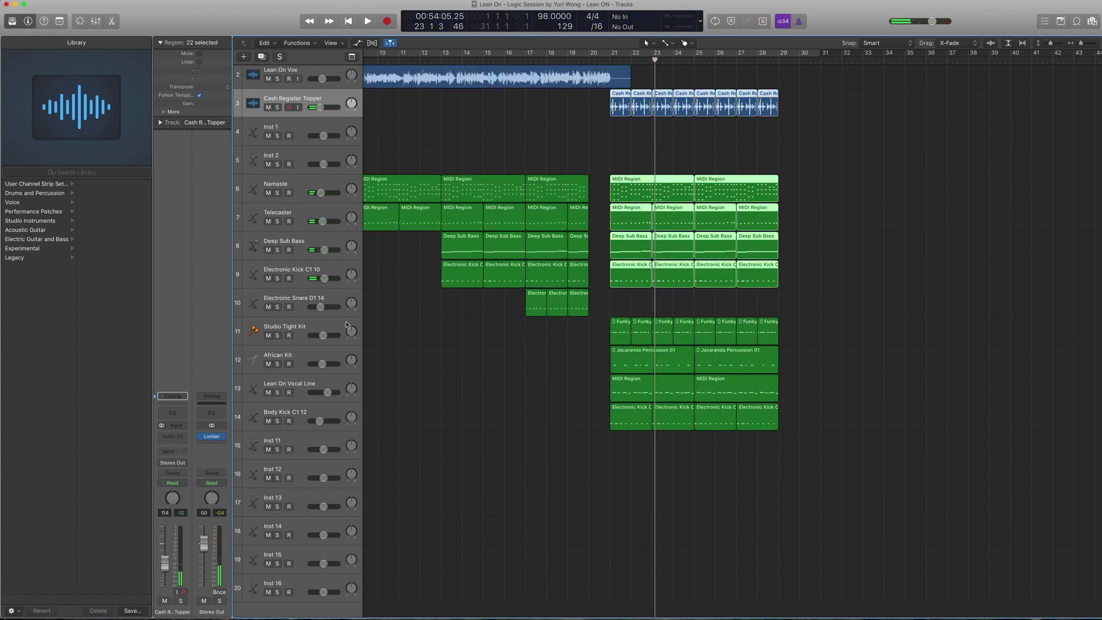
# Solo the Studio Tight Kit regions, play from bar 21, and zoom in and out on the Funky Strut Shaker regions.
pyautogui.click(309, 327)
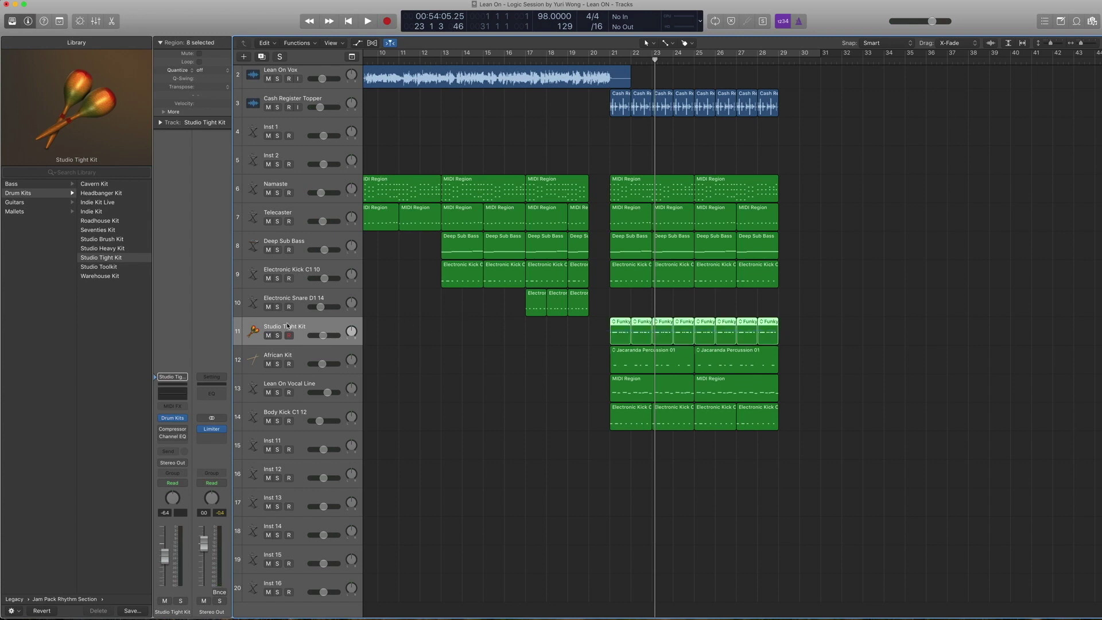
pyautogui.hotkey('ctrl', 's')
pyautogui.hotkey('shift', 'Return')
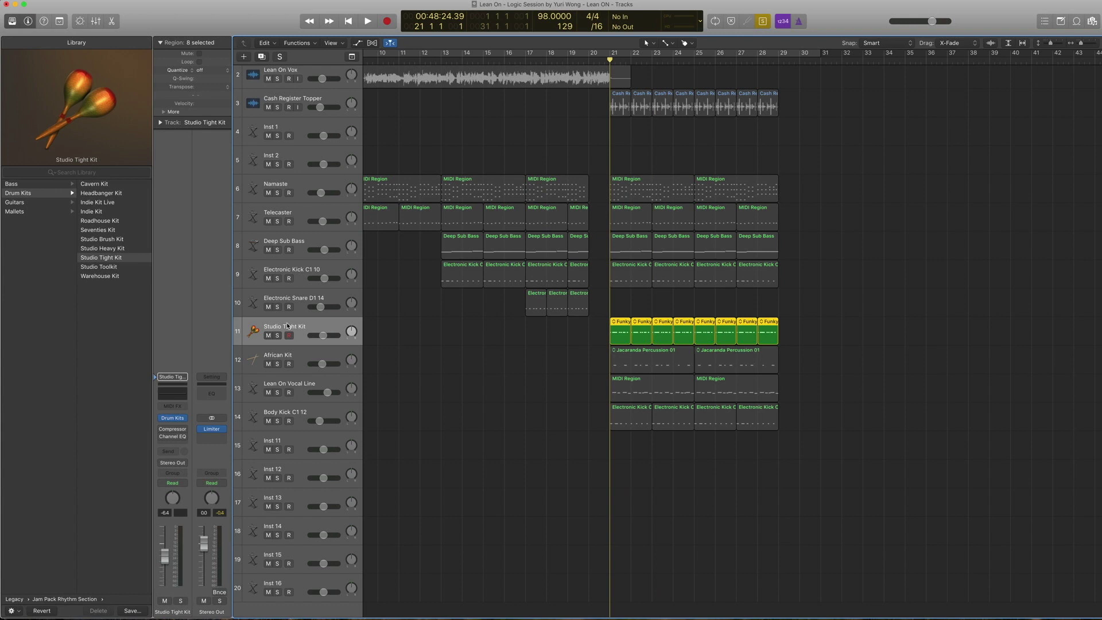
pyautogui.press('space')
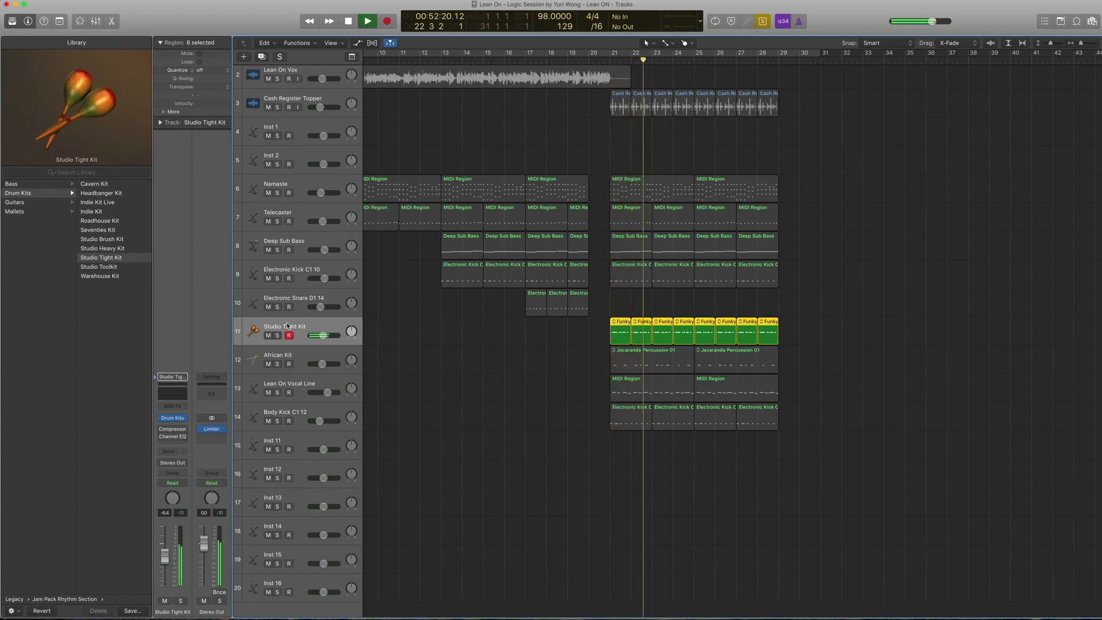
pyautogui.press('space')
pyautogui.moveTo(586, 368); pyautogui.dragTo(668, 300)
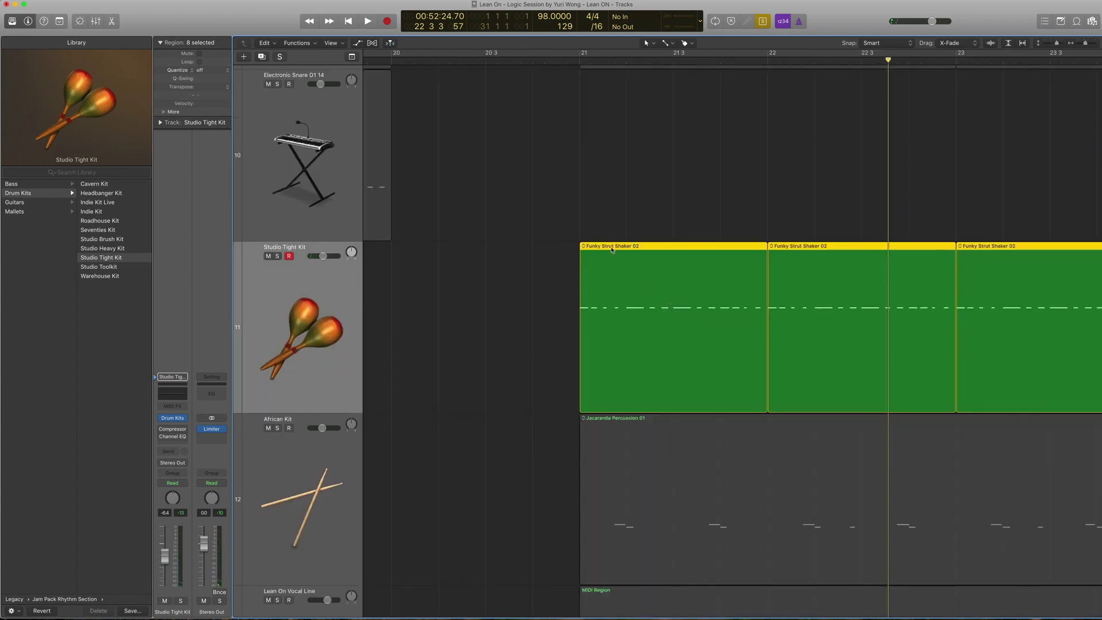
pyautogui.keyDown('ctrl'); pyautogui.keyDown('alt'); pyautogui.click(635, 226); pyautogui.keyUp('alt'); pyautogui.keyUp('ctrl')
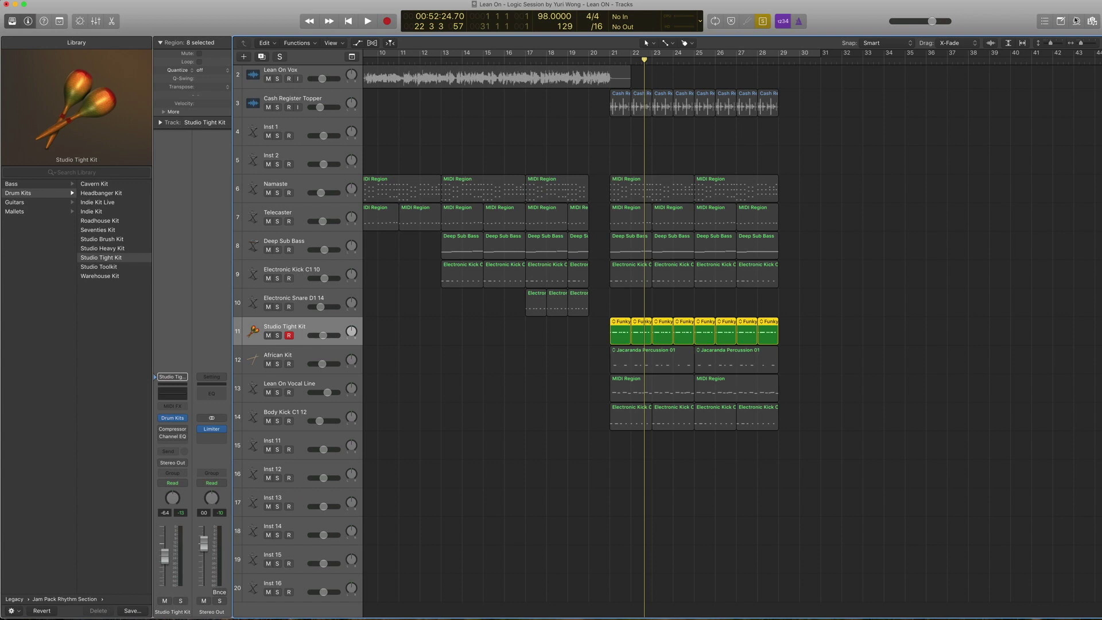
# Search the loop library for 'shaker' (71 loops) and preview Funky Strut Shaker 02.
pyautogui.write('o')
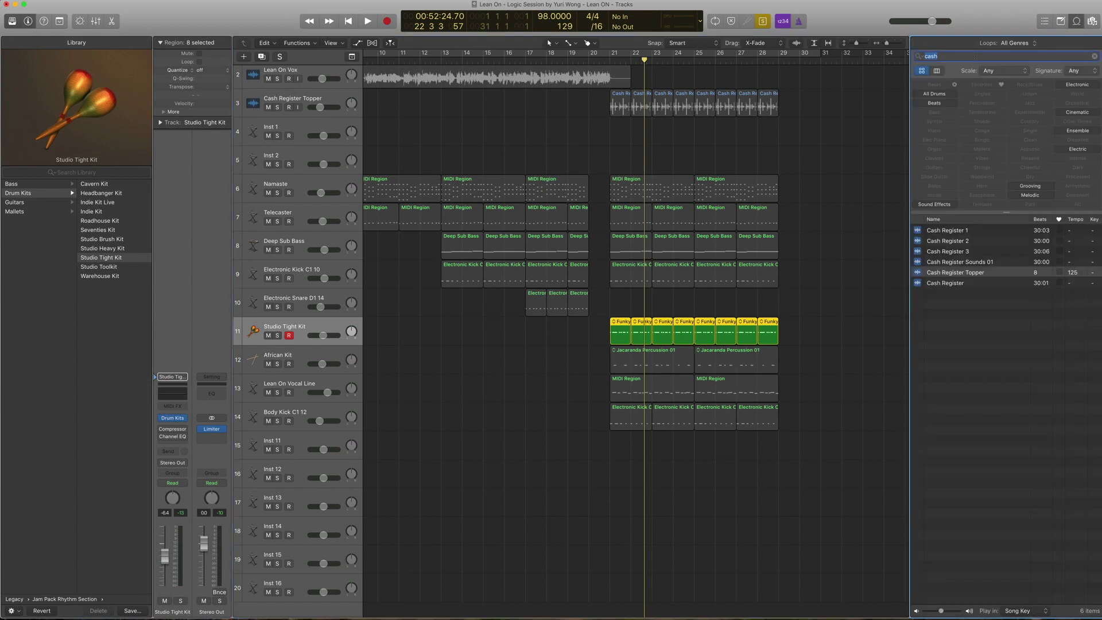
pyautogui.write('shaker')
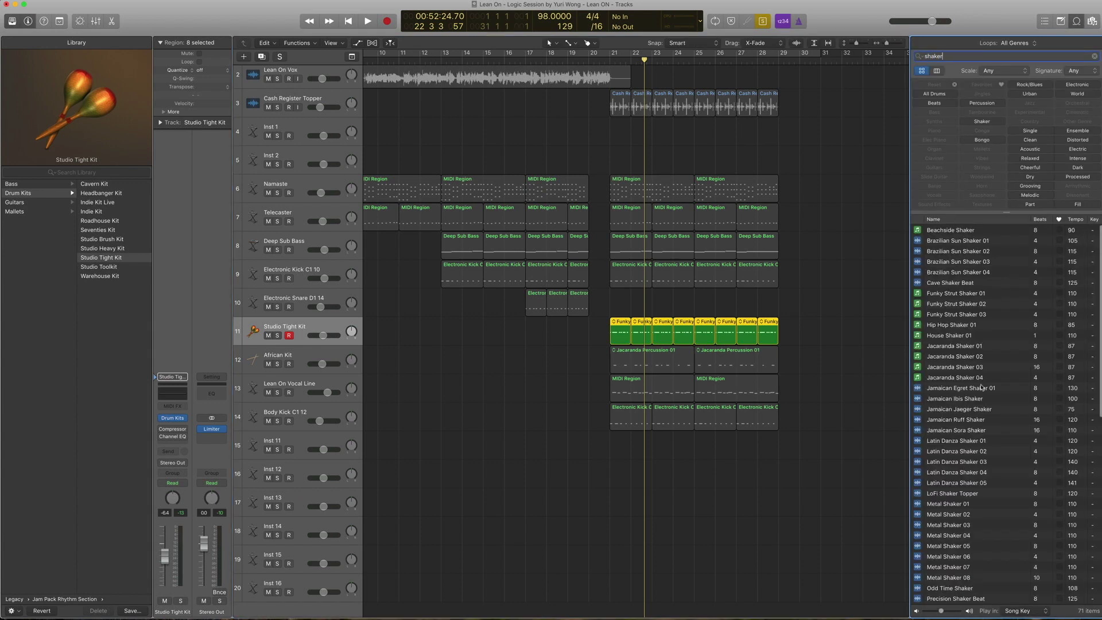
pyautogui.scroll(-5, 981, 388)
pyautogui.scroll(-6, 982, 388)
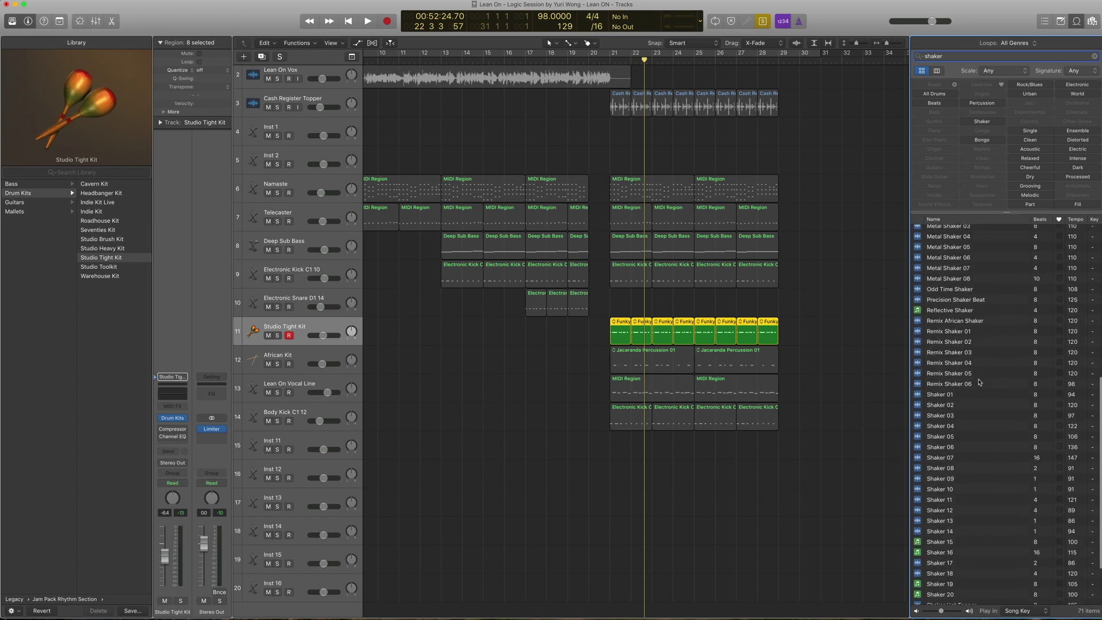
pyautogui.scroll(7, 979, 385)
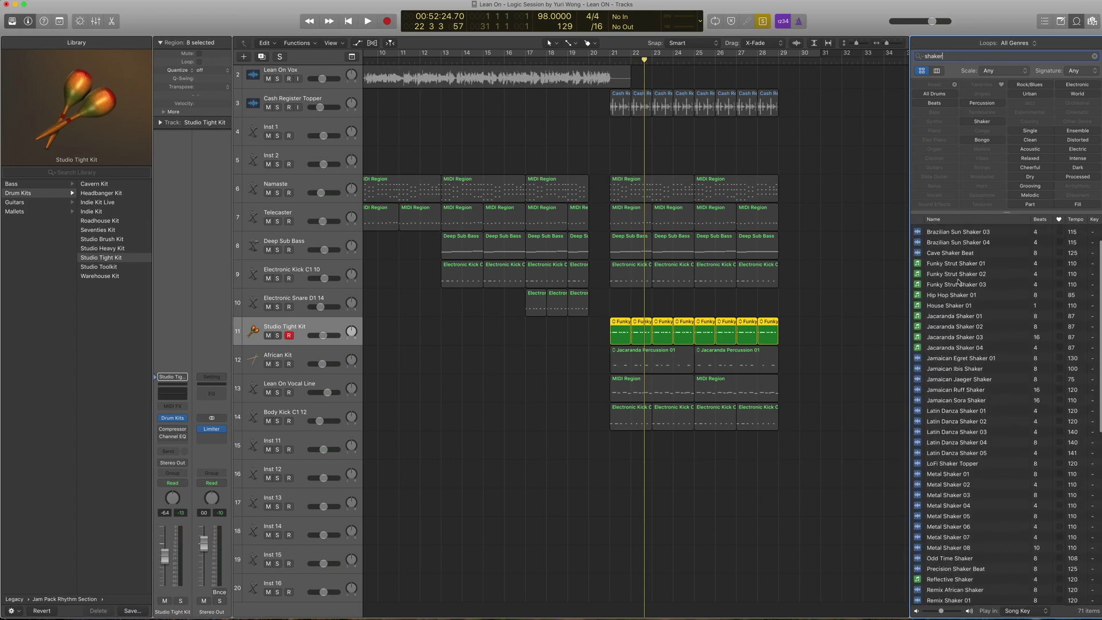
pyautogui.click(953, 276)
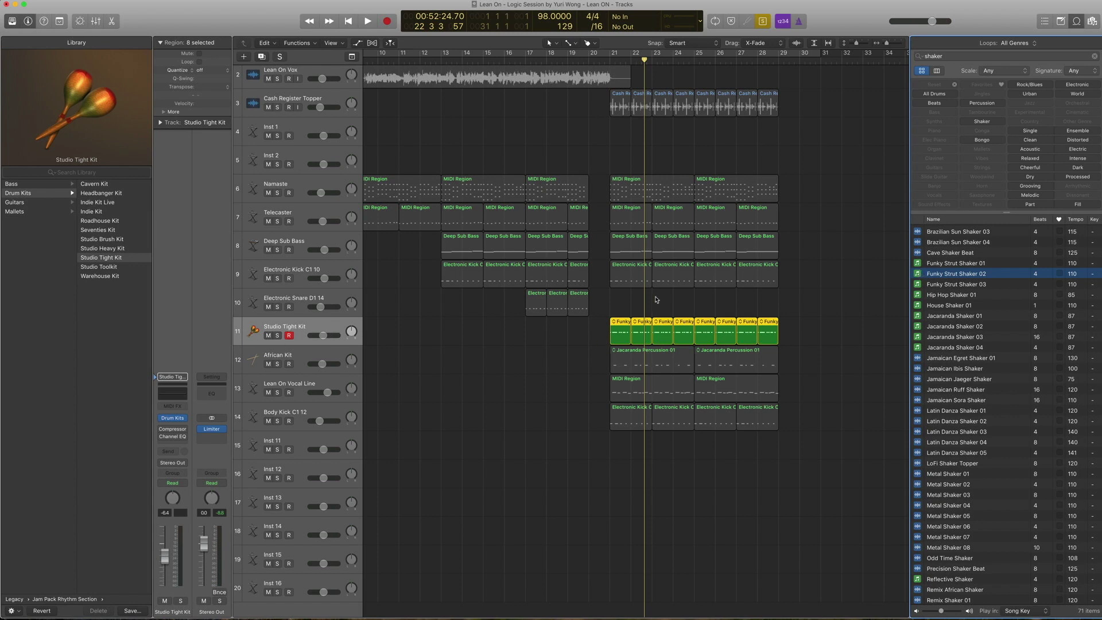
# Play the shaker notes in the Piano Roll, close the loop library, and show the African Kit's Jacaranda notes.
pyautogui.doubleClick(622, 328)
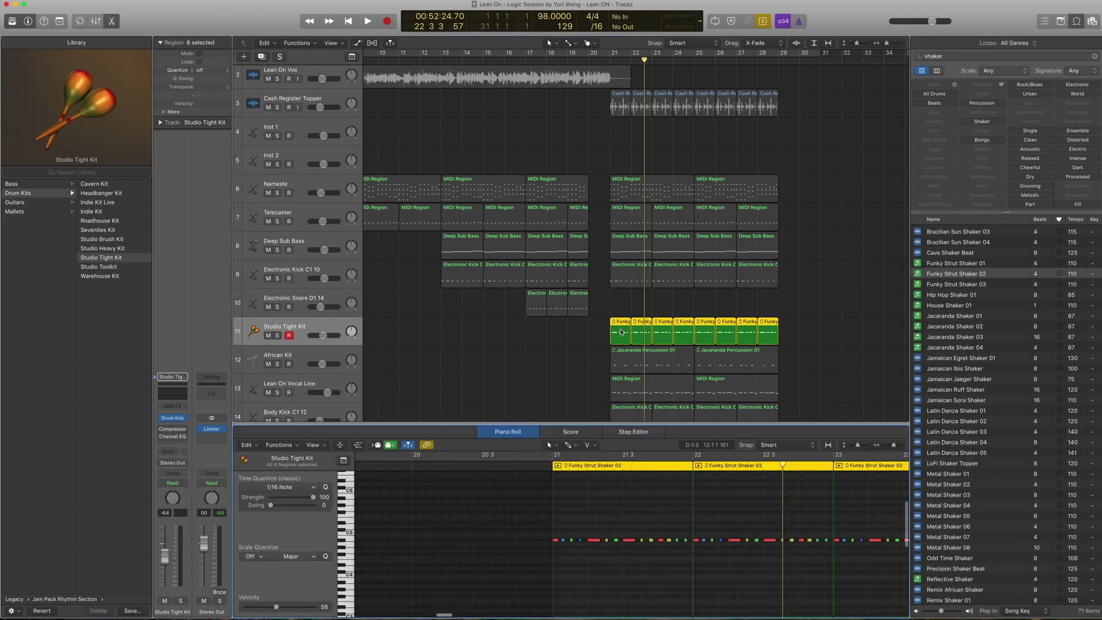
pyautogui.press('space')
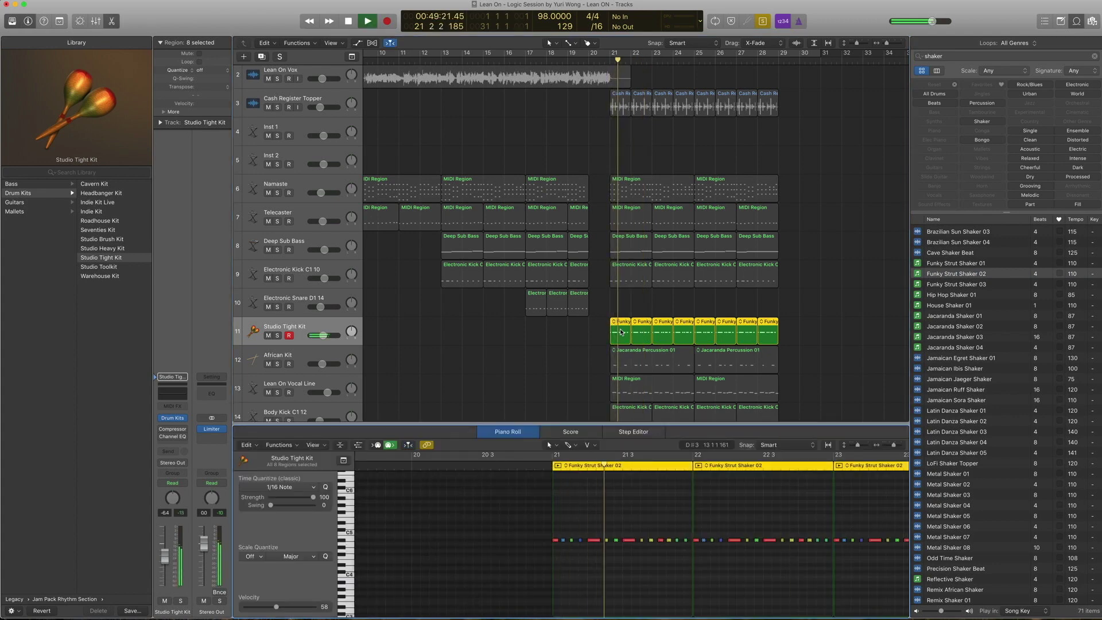
pyautogui.press('space')
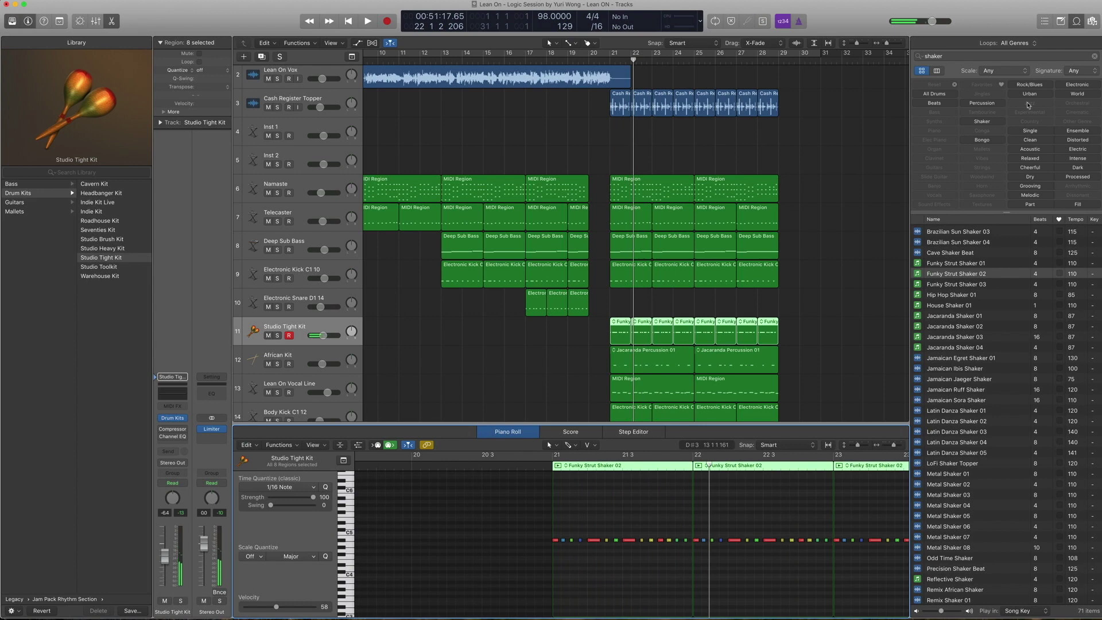
pyautogui.click(1076, 21)
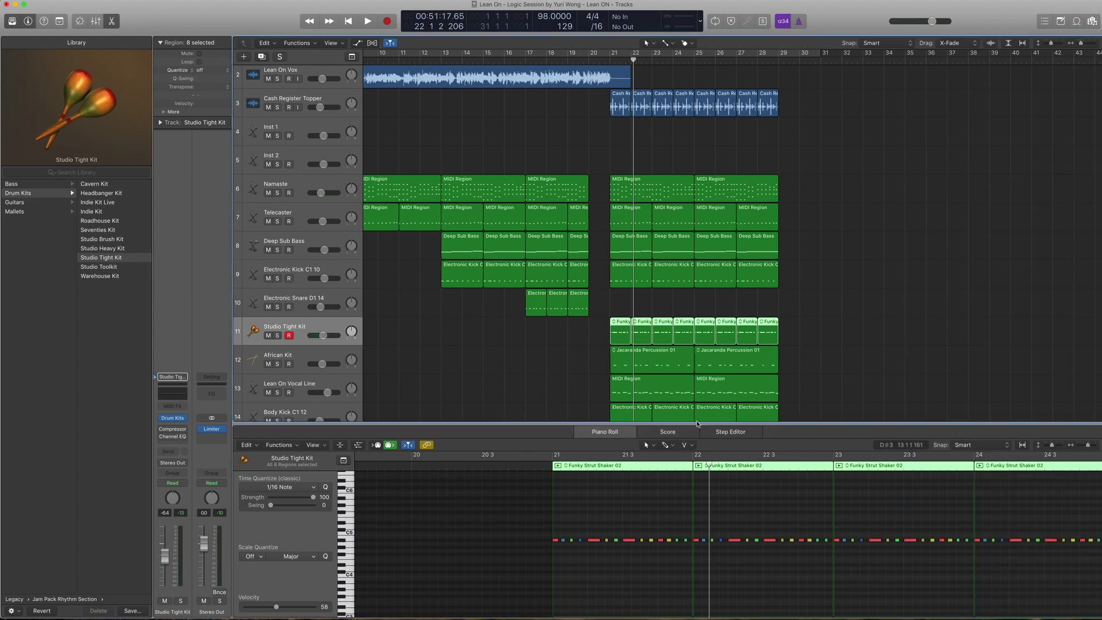
pyautogui.click(293, 358)
pyautogui.scroll(-1, 287, 383)
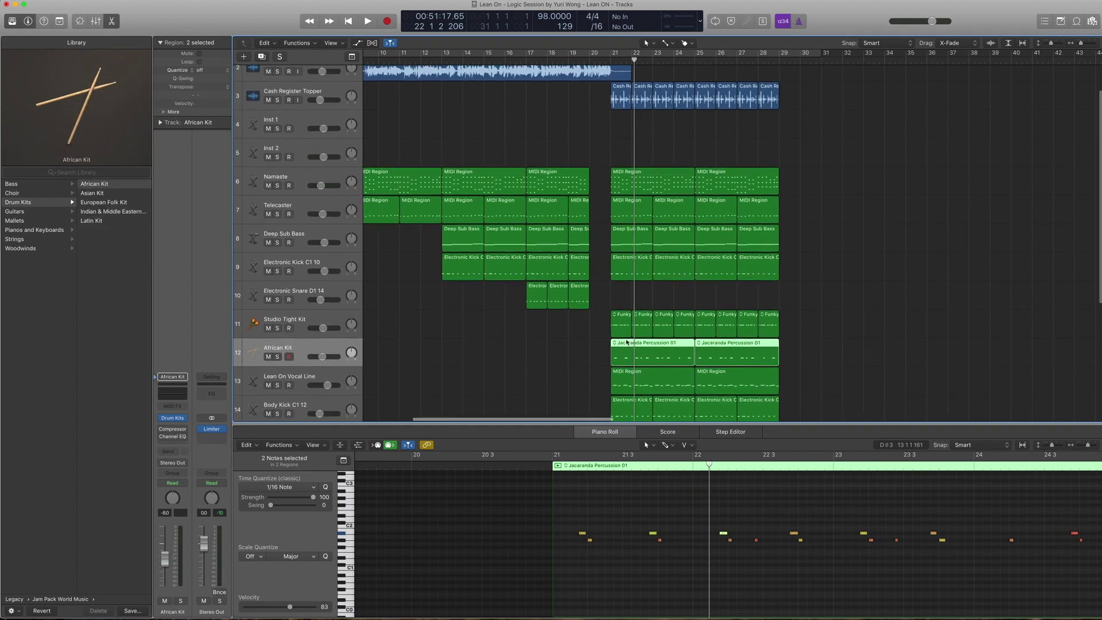
# Search loops for 'jaca', preview Jacaranda Percussion 01, and select the shaker, Jacaranda and Cash Register regions.
pyautogui.click(1076, 22)
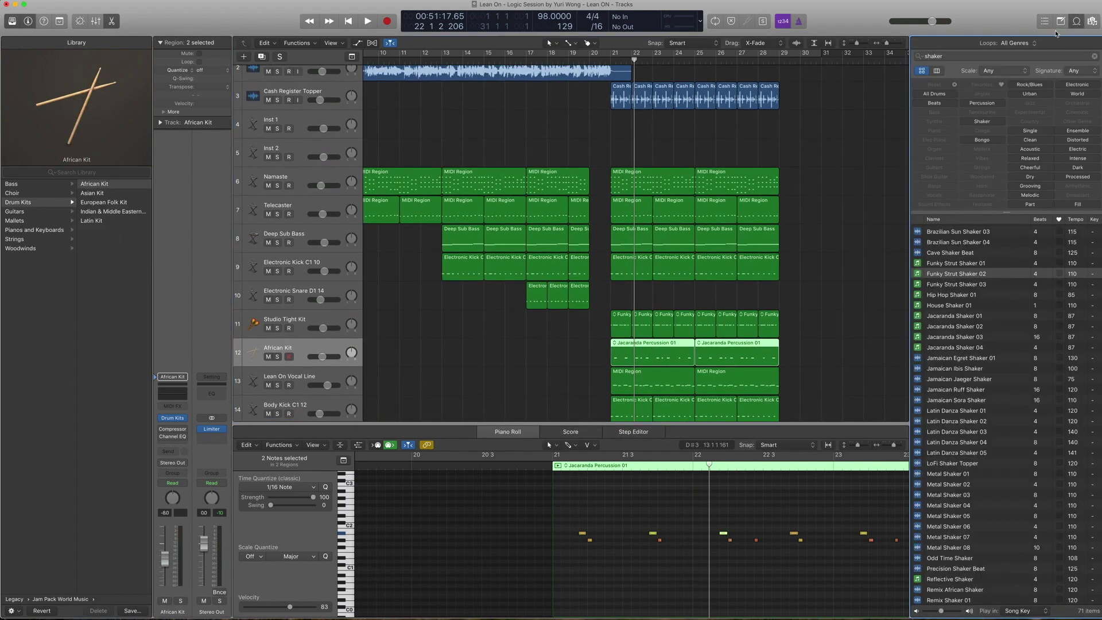
pyautogui.click(974, 58)
pyautogui.write('jaca')
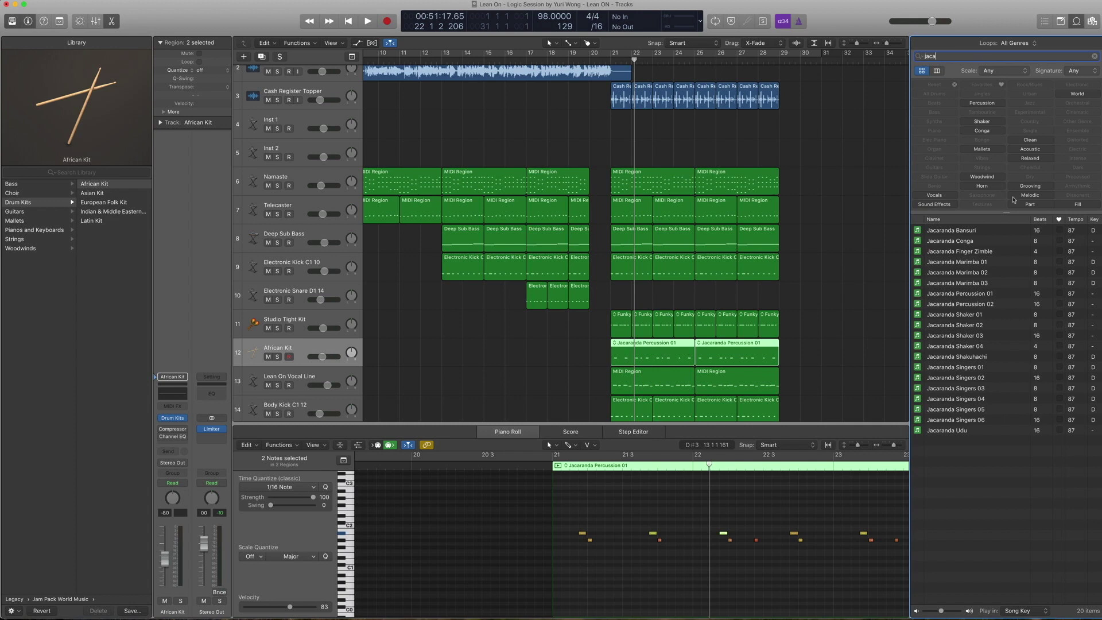
pyautogui.click(984, 296)
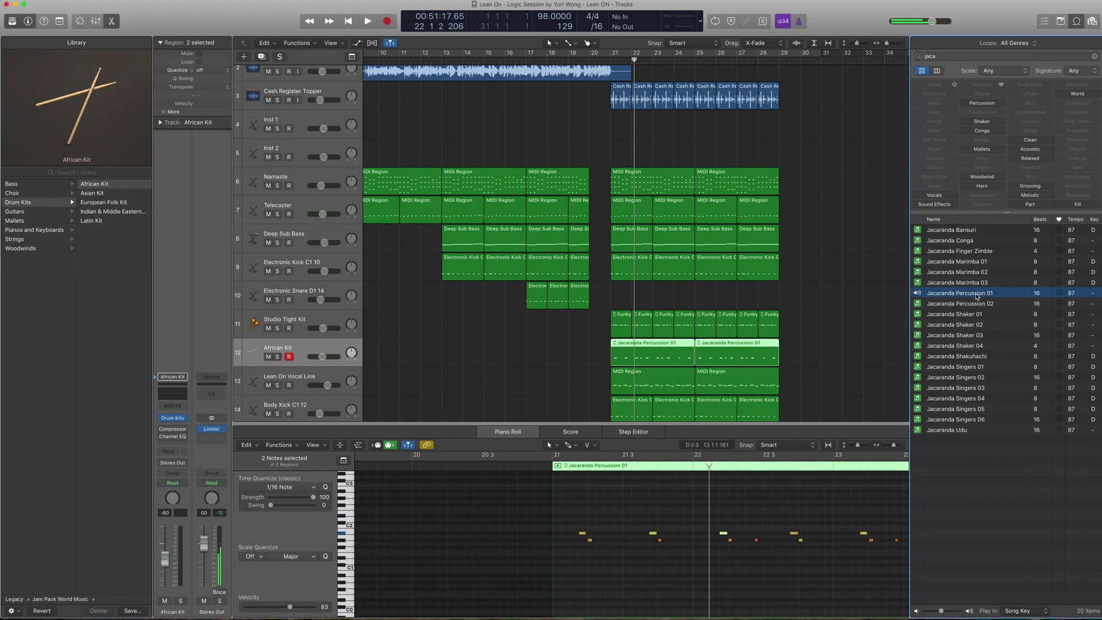
pyautogui.click(976, 296)
pyautogui.moveTo(811, 346); pyautogui.dragTo(624, 99)
# Solo and play the shaker, Jacaranda and Cash Register regions from bar 21.
pyautogui.hotkey('ctrl', 's')
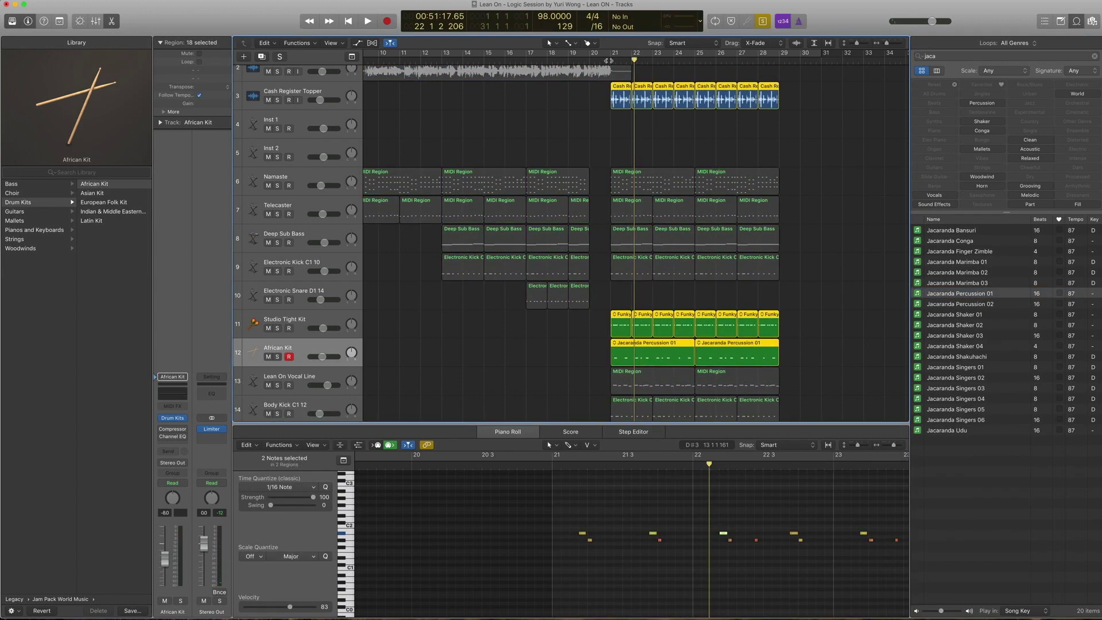
pyautogui.hotkey('shift', 'space')
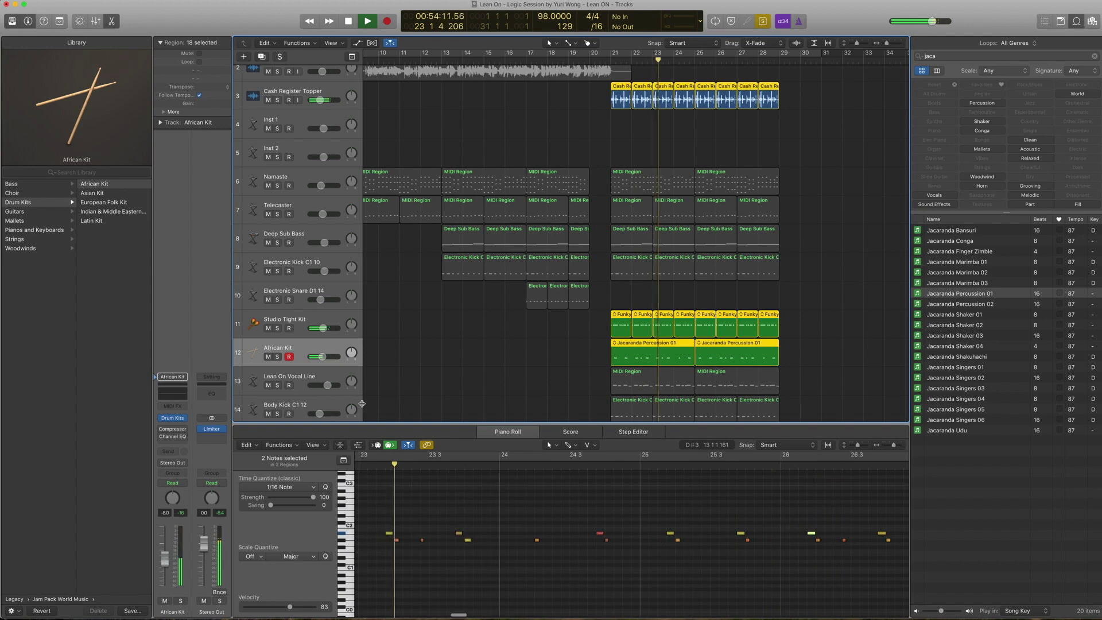
pyautogui.press('space')
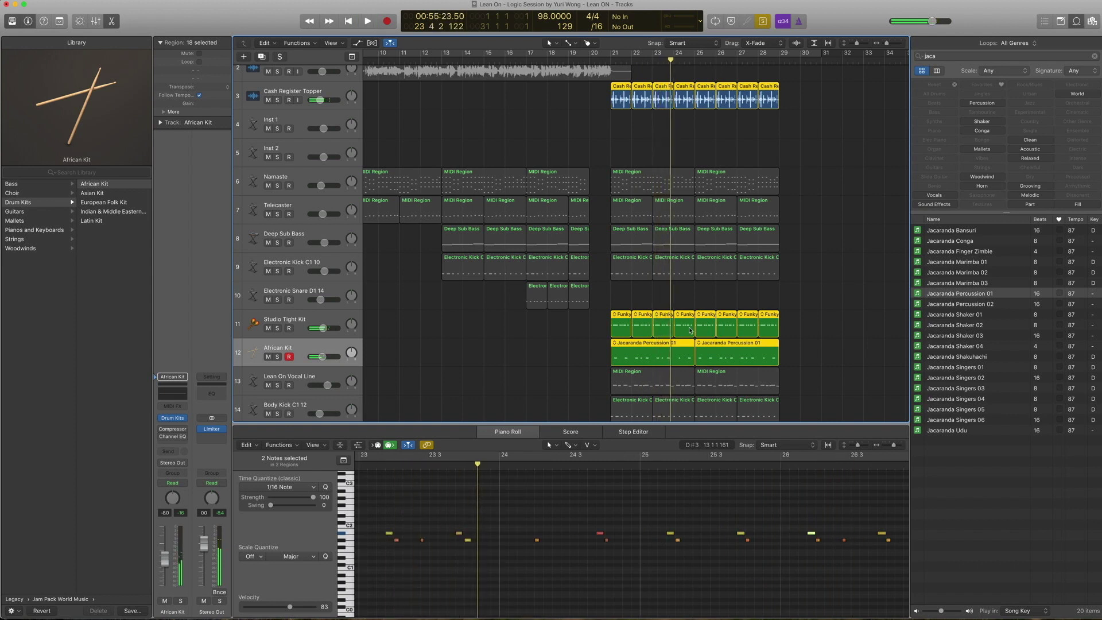
# Add the Namaste, Telecaster, bass and kick regions, play the fuller section, and close the loop library.
pyautogui.moveTo(793, 278); pyautogui.dragTo(617, 184)
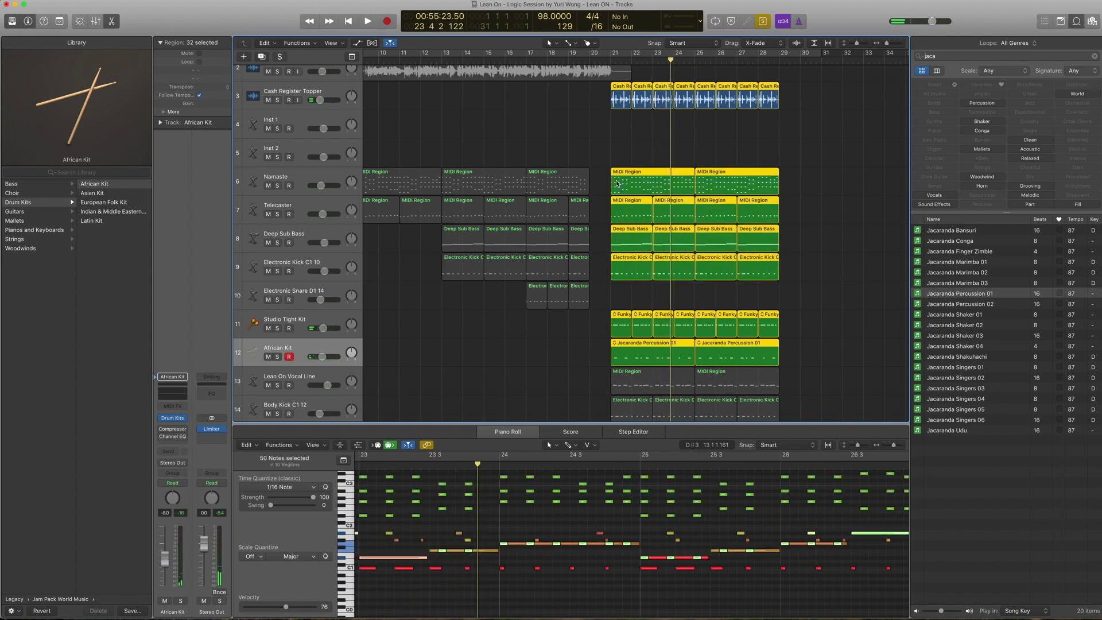
pyautogui.hotkey('shift', 'Home')
pyautogui.press('space')
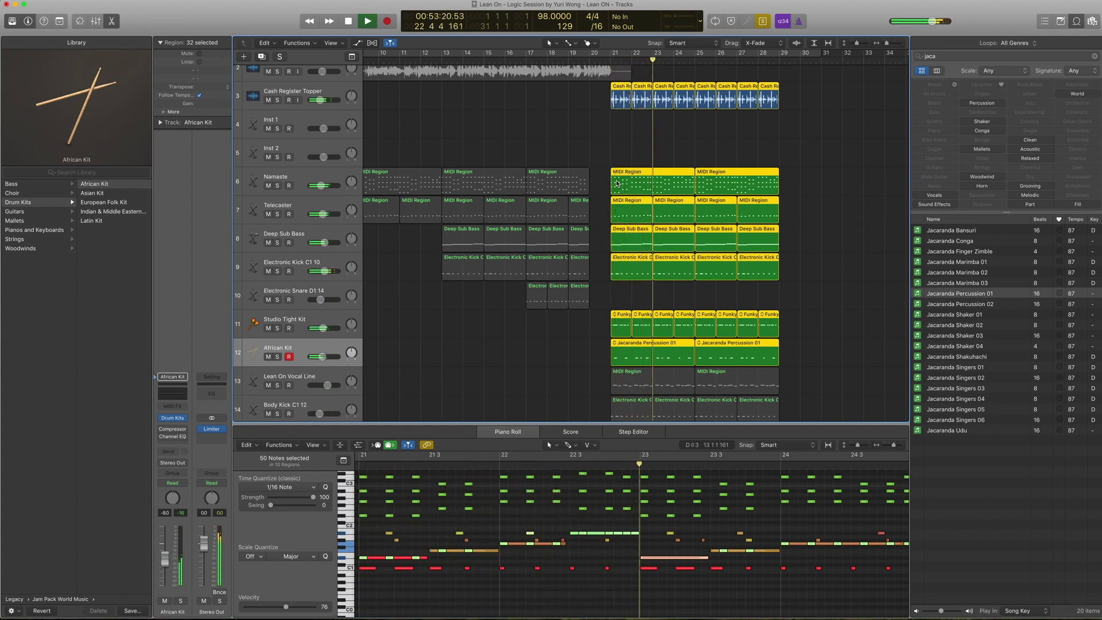
pyautogui.press('space')
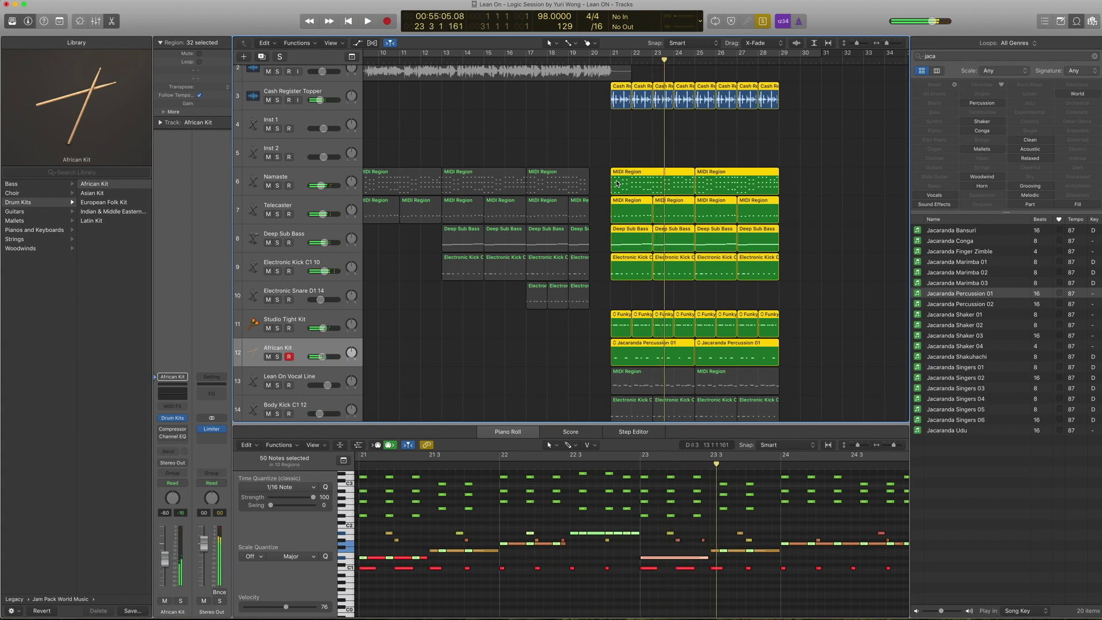
pyautogui.click(1078, 25)
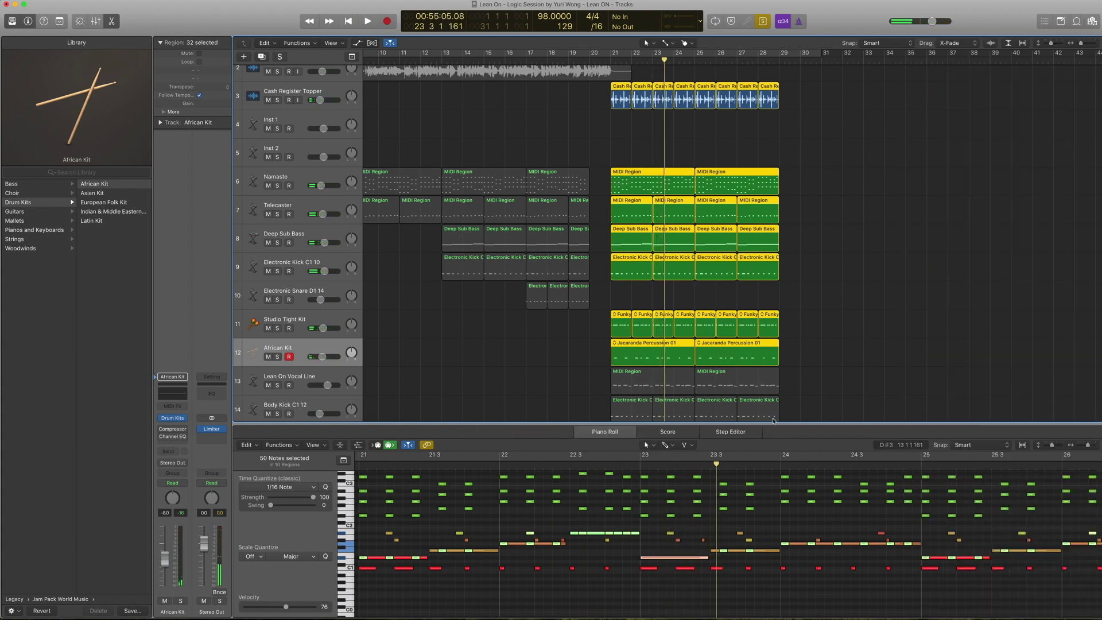
# Close the note editor, unsolo, and browse the Layer Kicks patches for the Body Kick C1 12 track.
pyautogui.press('e')
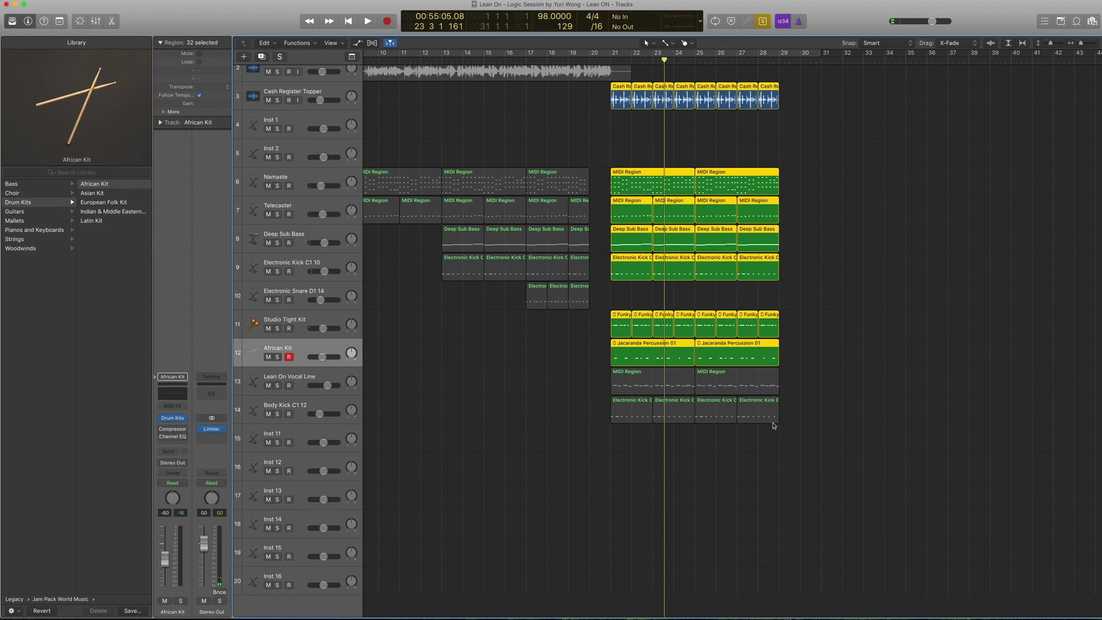
pyautogui.hotkey('ctrl', 's')
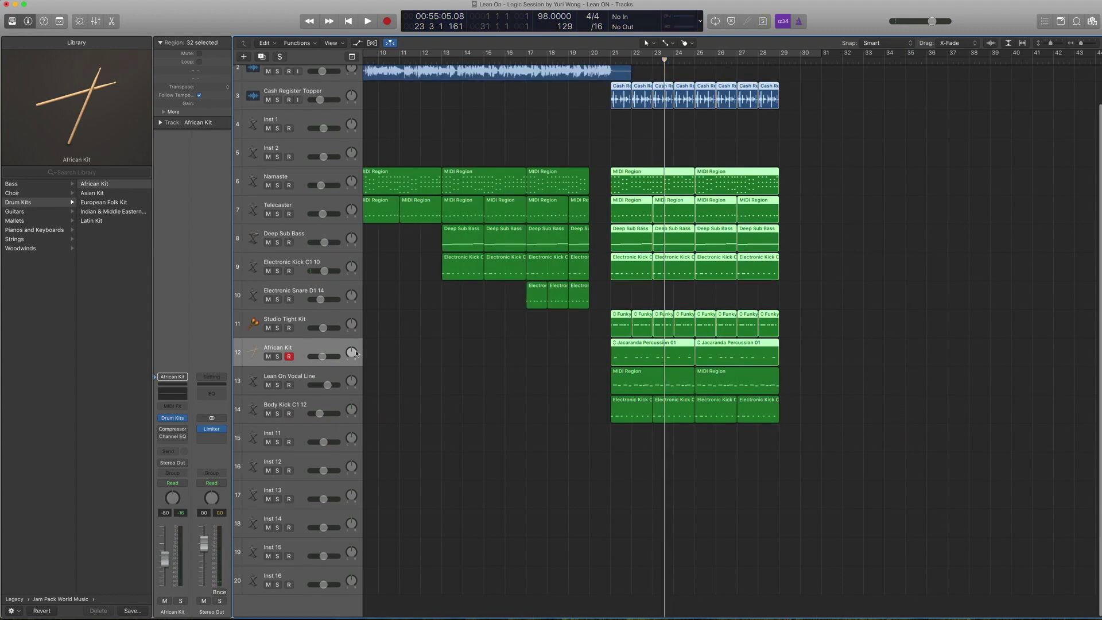
pyautogui.click(300, 378)
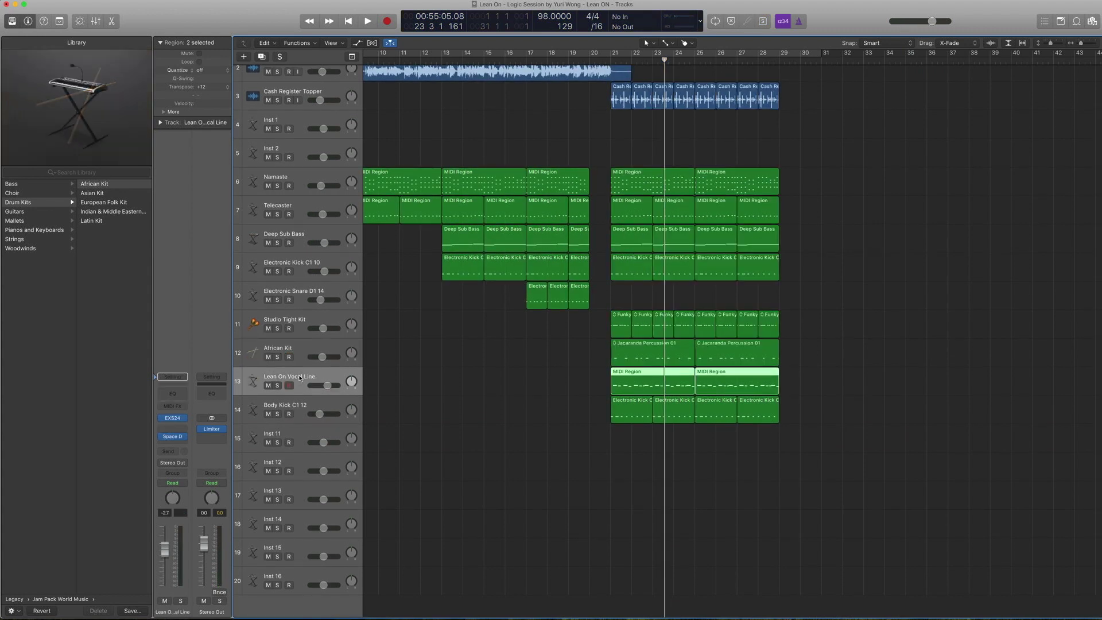
pyautogui.click(302, 407)
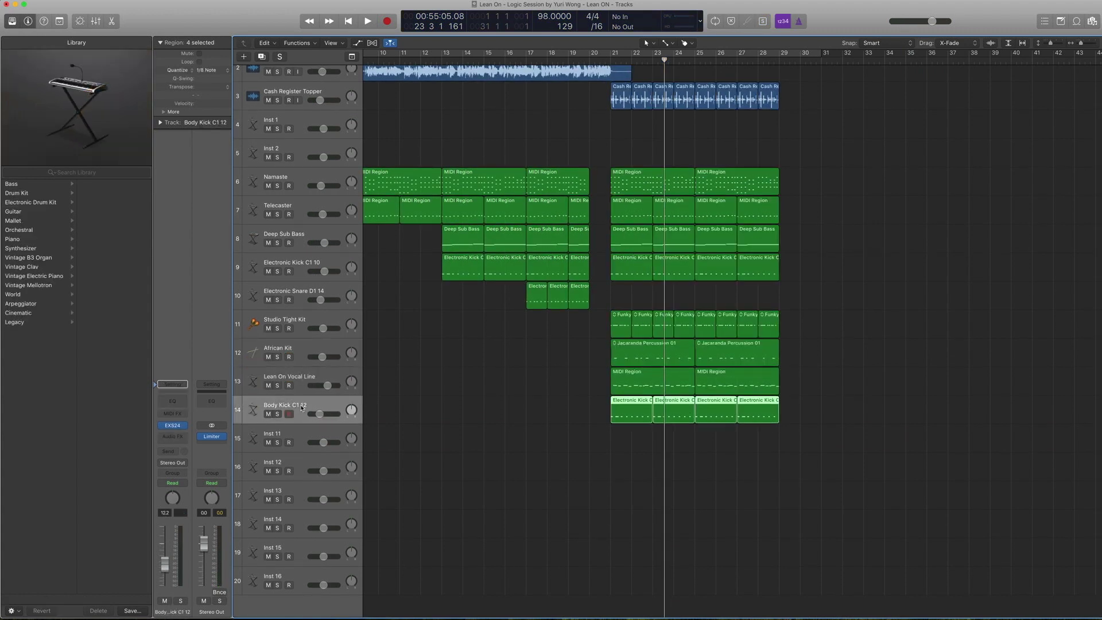
pyautogui.click(155, 428)
pyautogui.hscroll(-3, 57, 223)
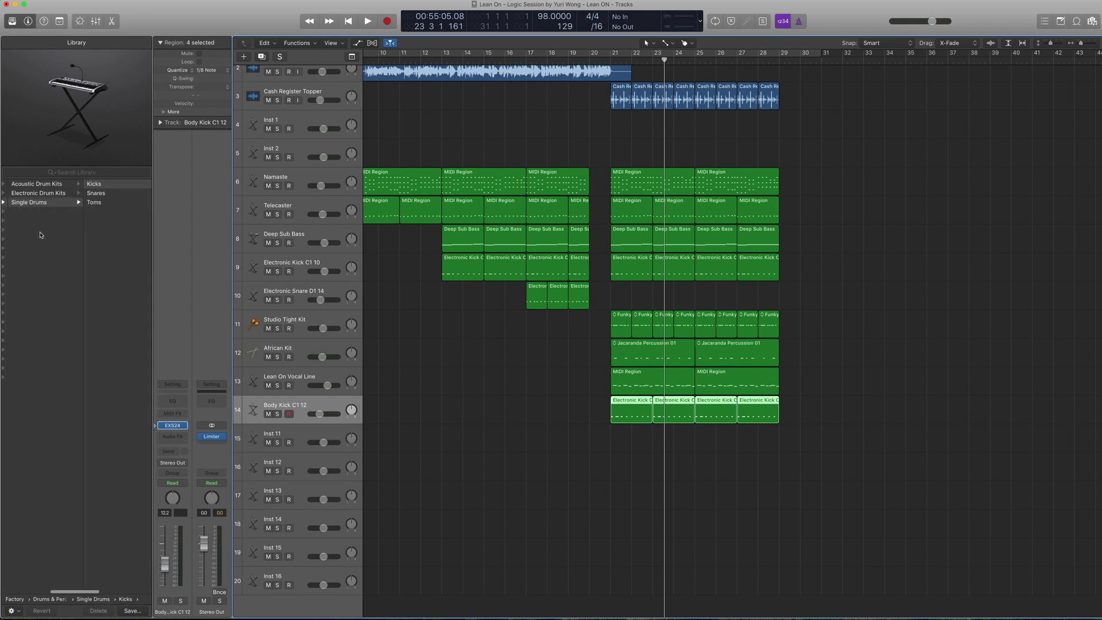
pyautogui.click(94, 184)
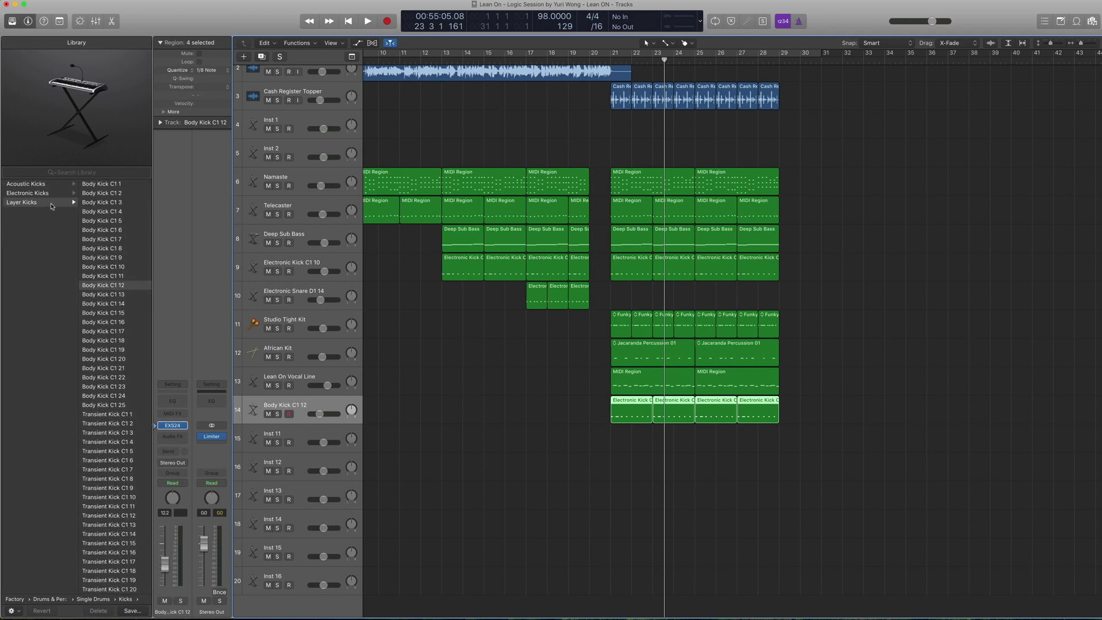
pyautogui.hscroll(-1, 762, 398)
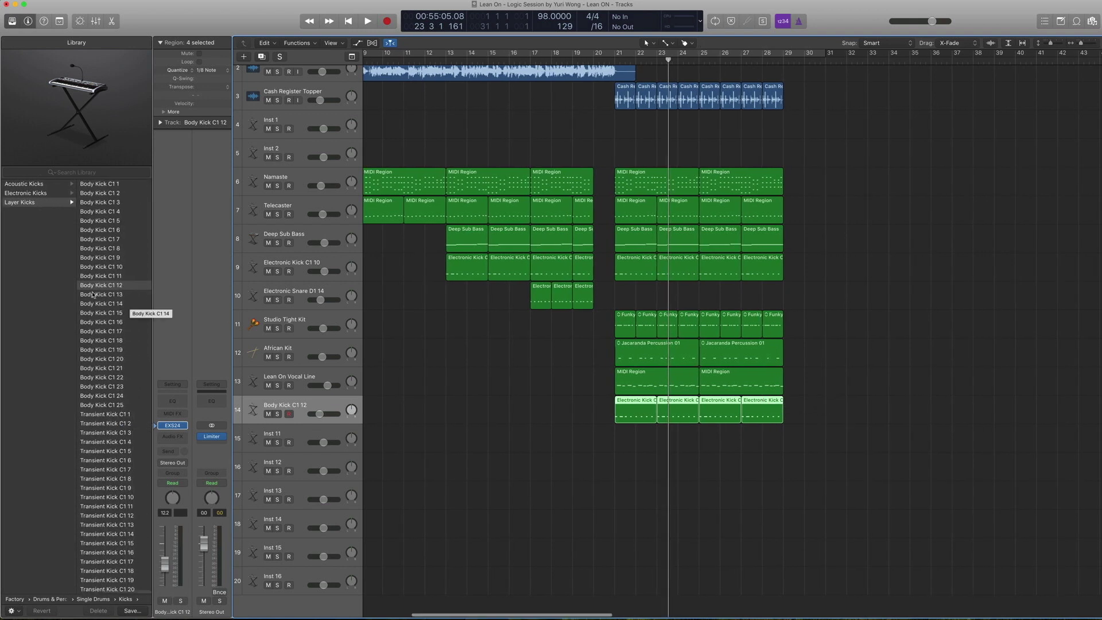
pyautogui.scroll(-1, 746, 287)
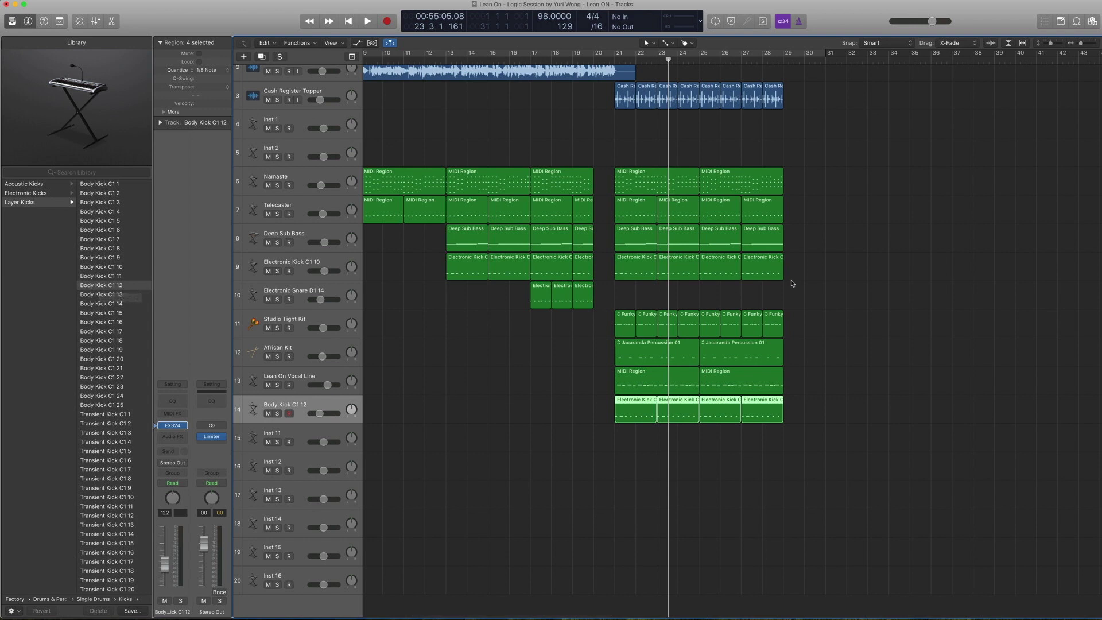
# Solo the four Body Kick regions and play them alone from bar 21.
pyautogui.hotkey('ctrl', 's')
pyautogui.press(',')
pyautogui.press(',')
pyautogui.press(',')
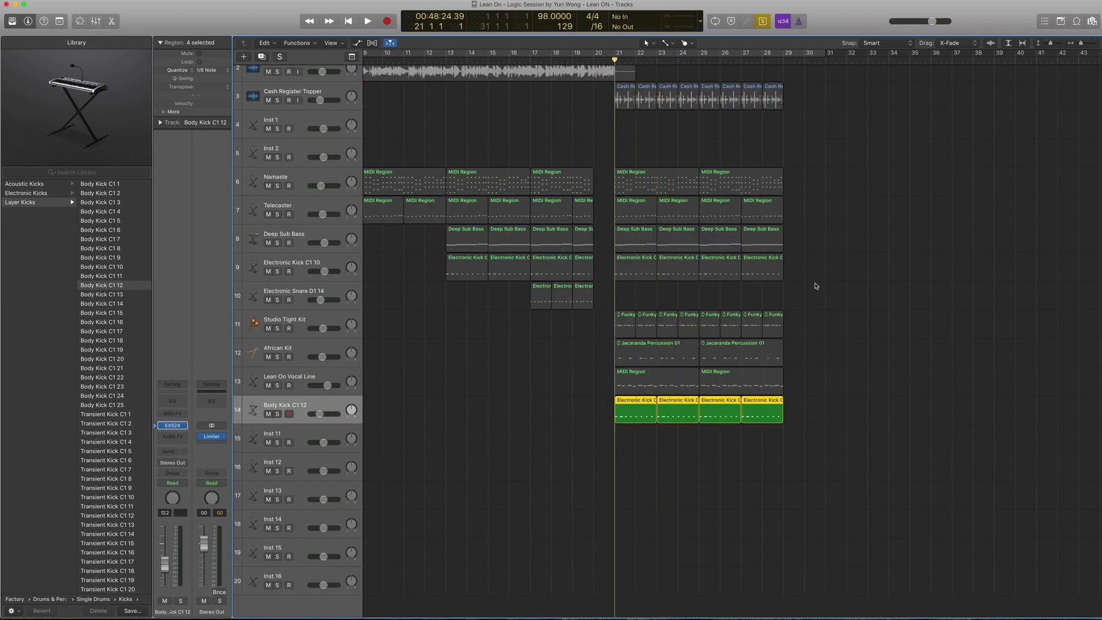
pyautogui.press('space')
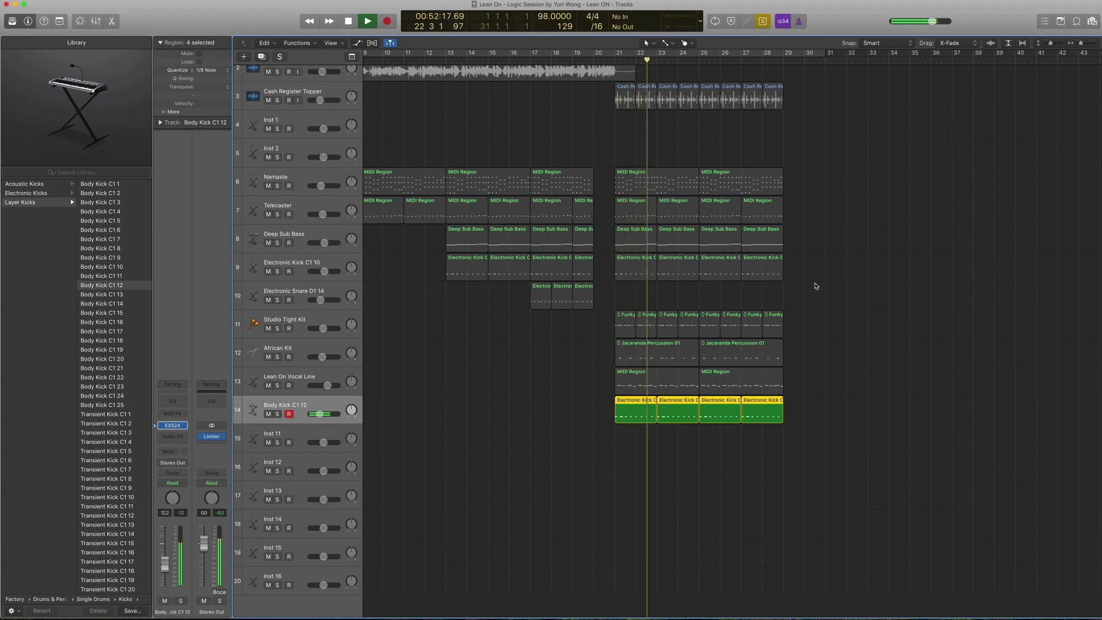
pyautogui.press('space')
# Add the Electronic Kick regions to the soloed set and play again from bar 21.
pyautogui.moveTo(816, 286); pyautogui.dragTo(647, 279)
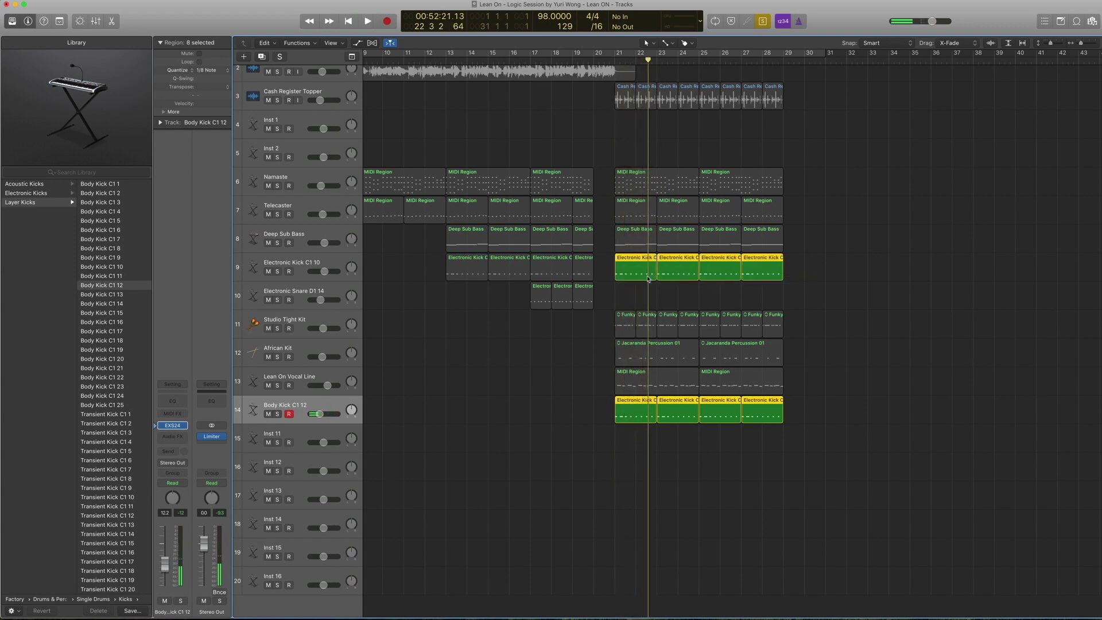
pyautogui.press('space')
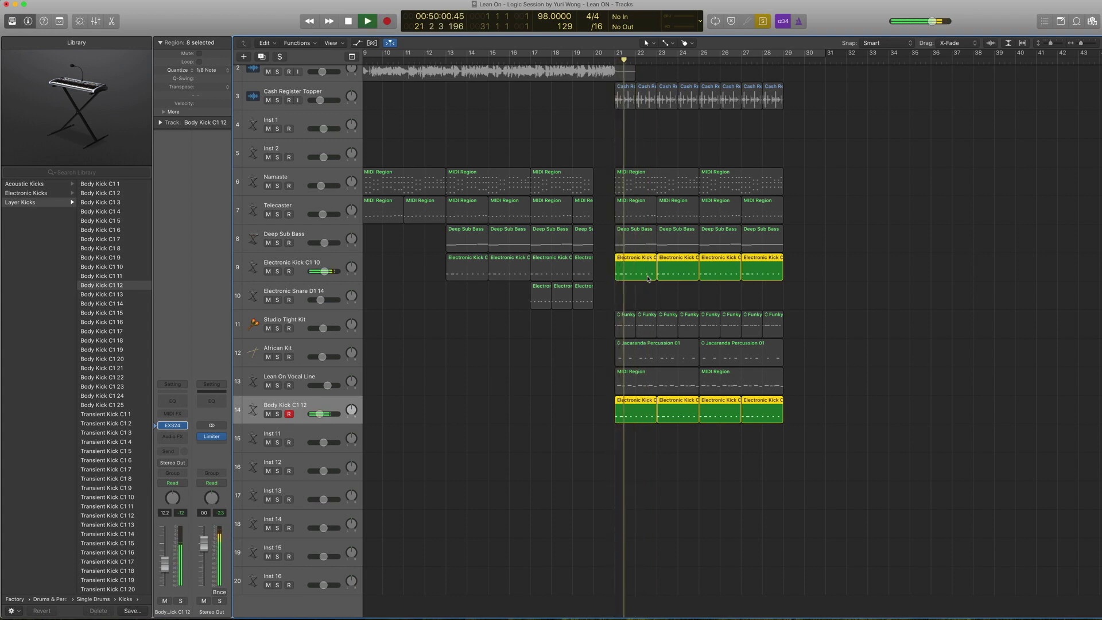
pyautogui.press('space')
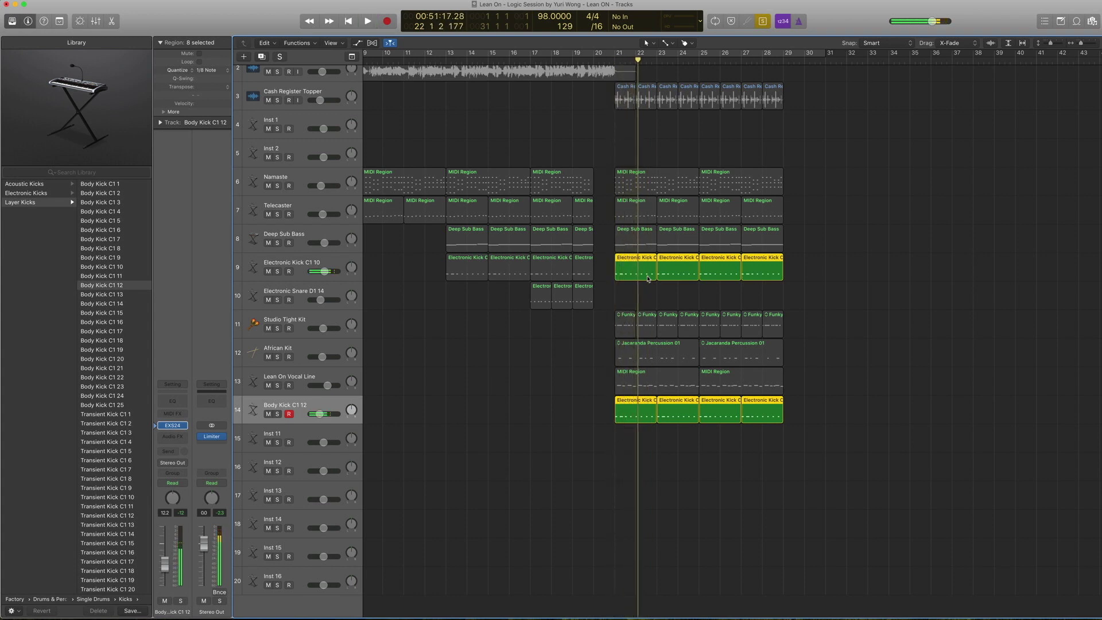
# Layer in Namaste, Telecaster, Deep Sub Bass, Cash Register Topper, Funky and Jacaranda regions, play, then stop.
pyautogui.moveTo(801, 240); pyautogui.dragTo(637, 183)
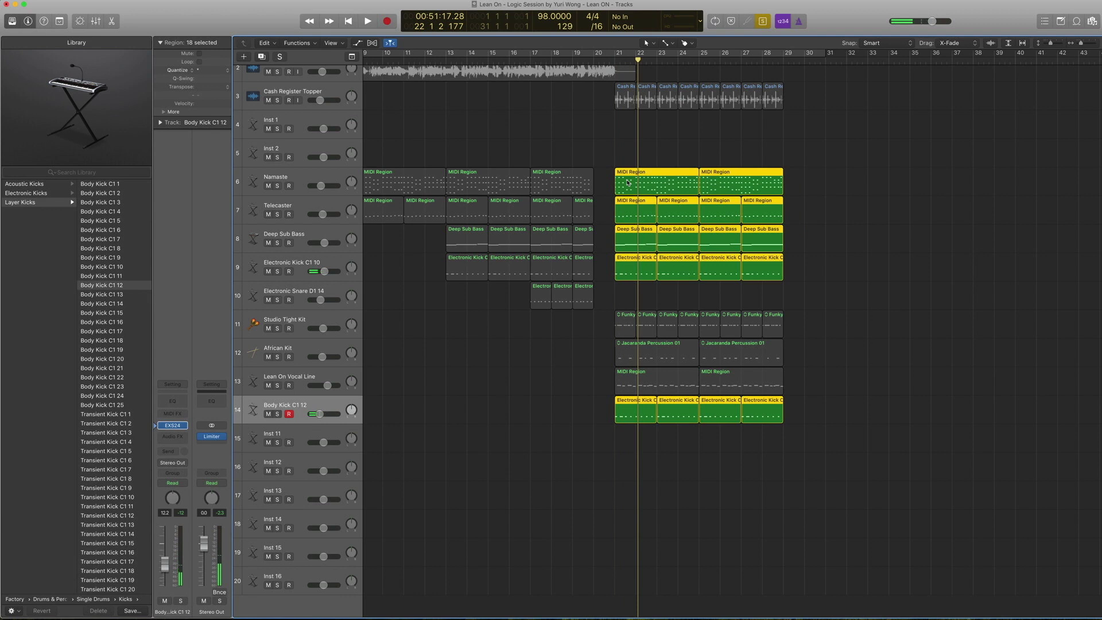
pyautogui.moveTo(797, 139); pyautogui.dragTo(631, 83)
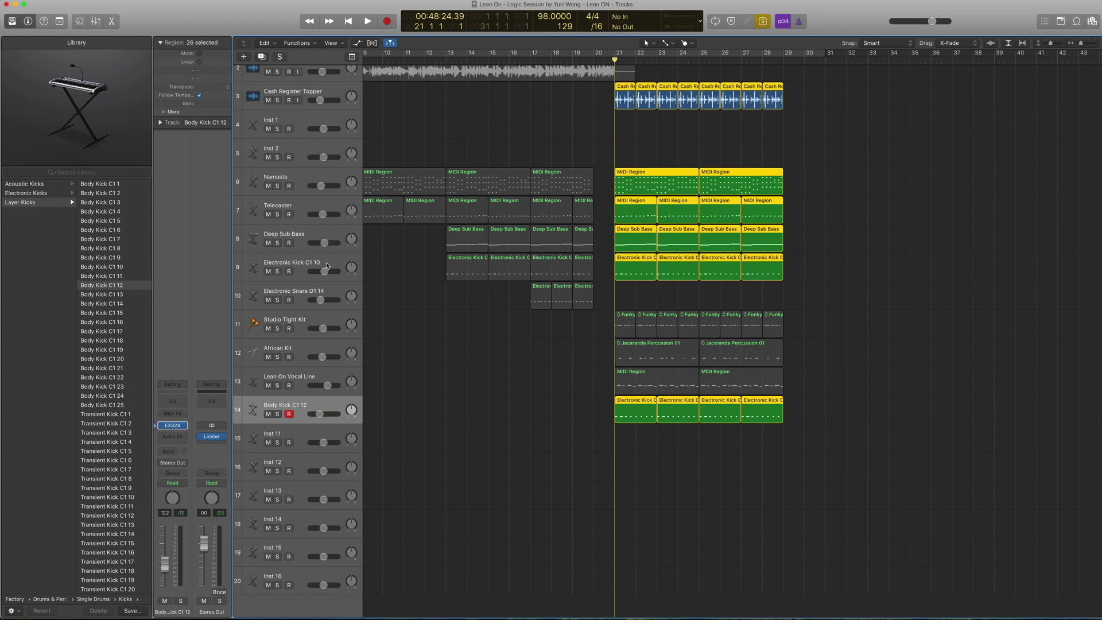
pyautogui.moveTo(831, 347); pyautogui.dragTo(625, 332)
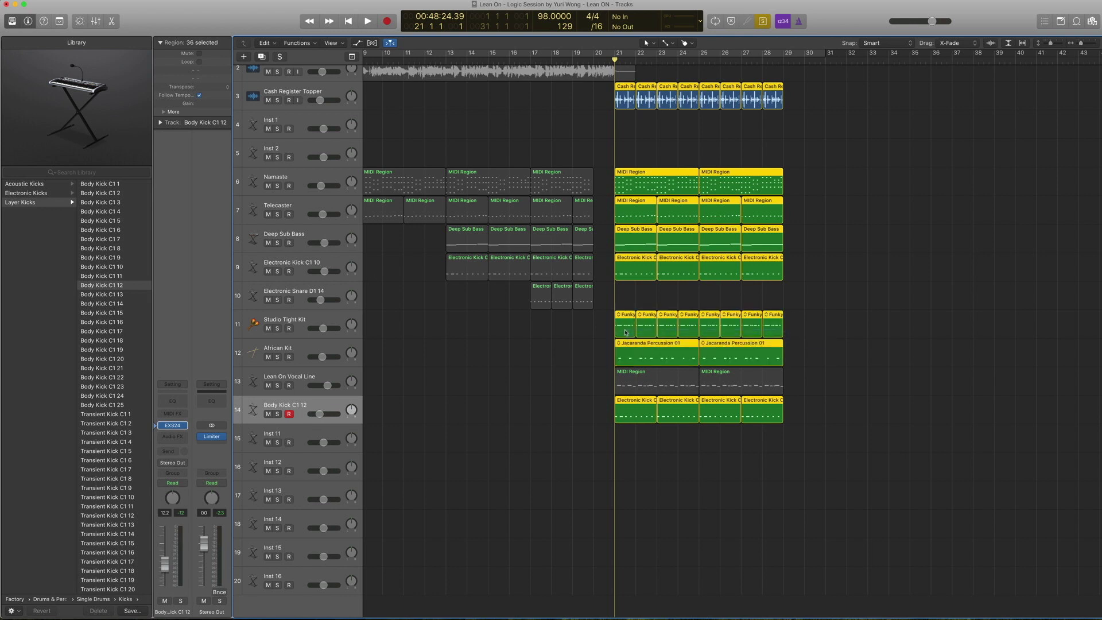
pyautogui.press('space')
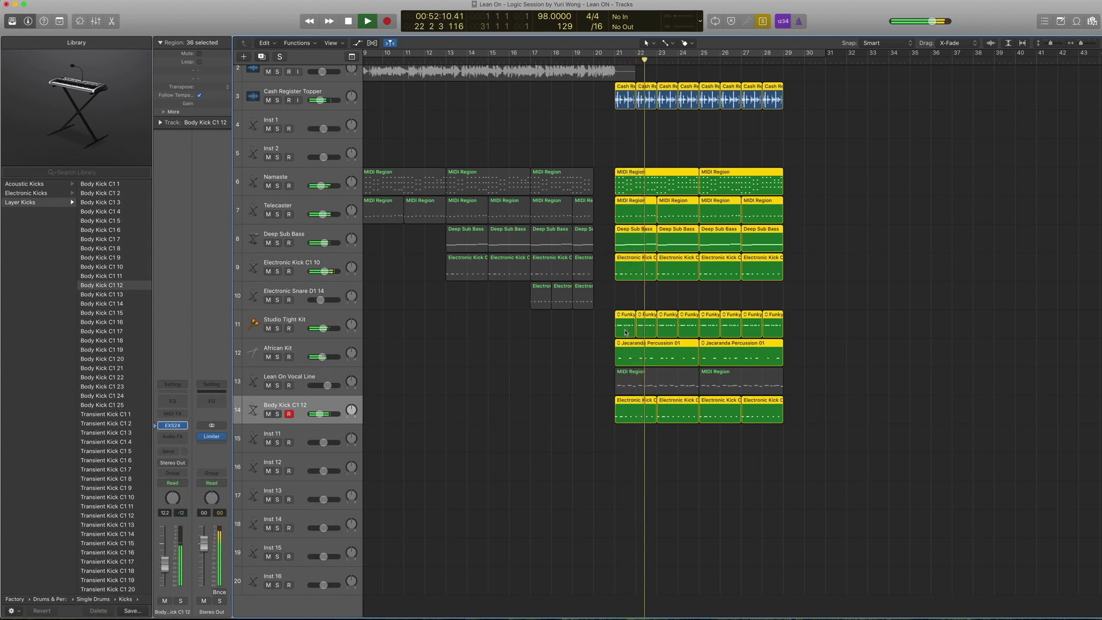
pyautogui.press('super+a')
pyautogui.press('space')
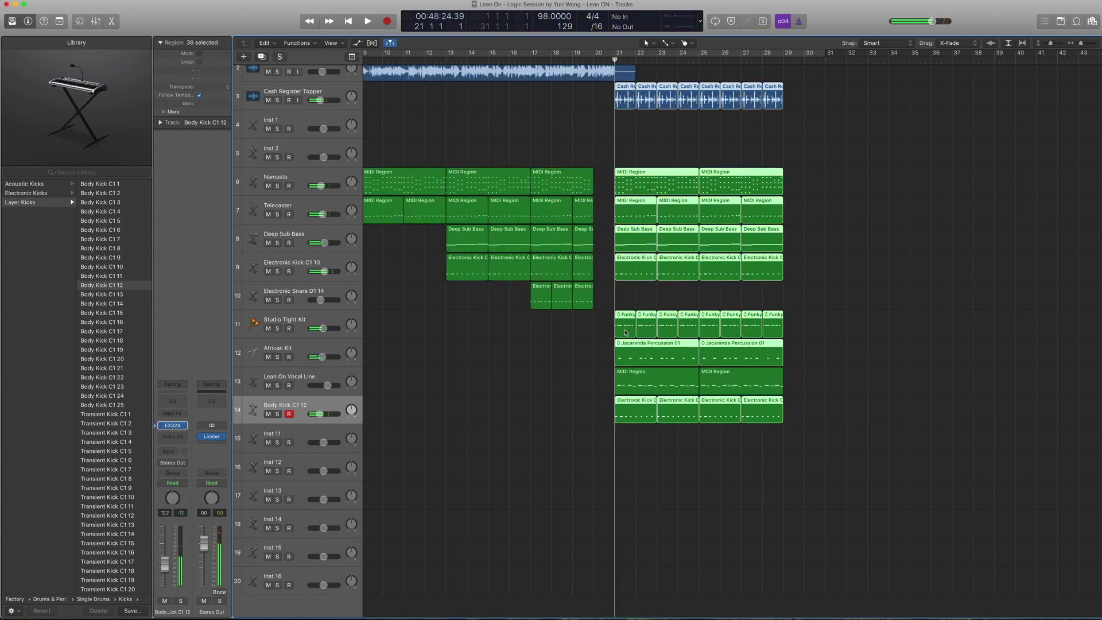
# Open the Lean On Vocal Line region in the Piano Roll and play its melody soloed.
pyautogui.click(285, 379)
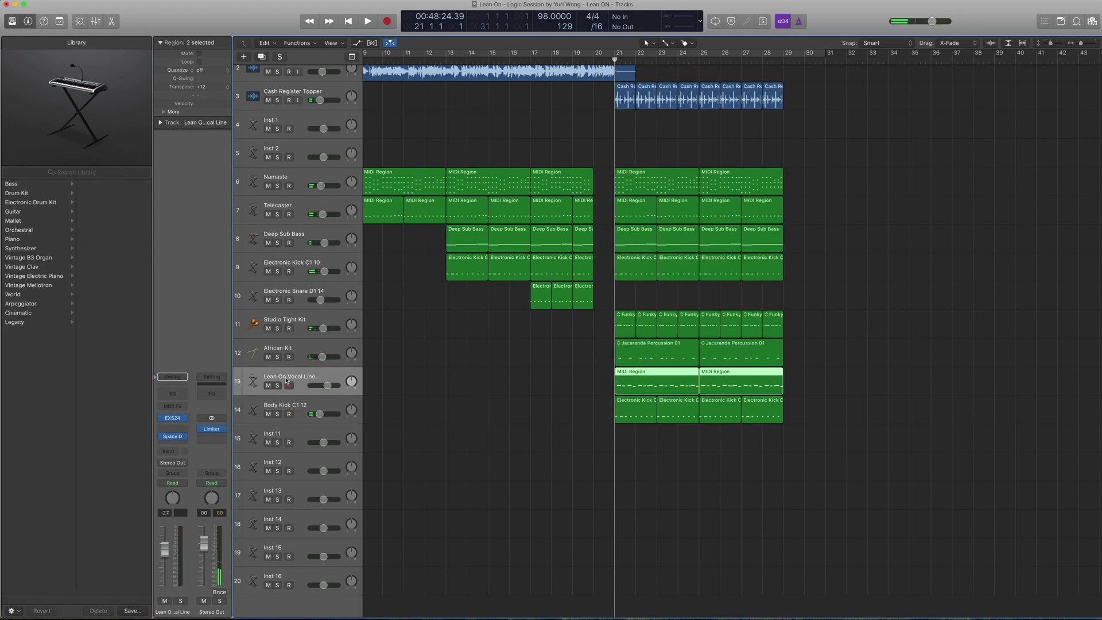
pyautogui.doubleClick(665, 386)
pyautogui.hotkey('ctrl', 's')
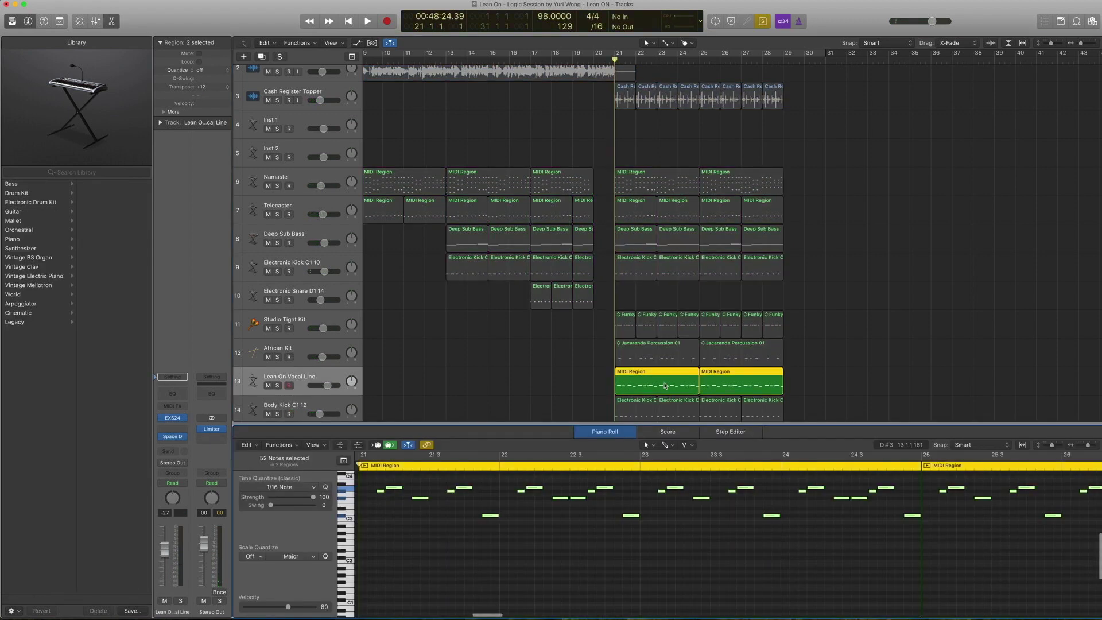
pyautogui.press('space')
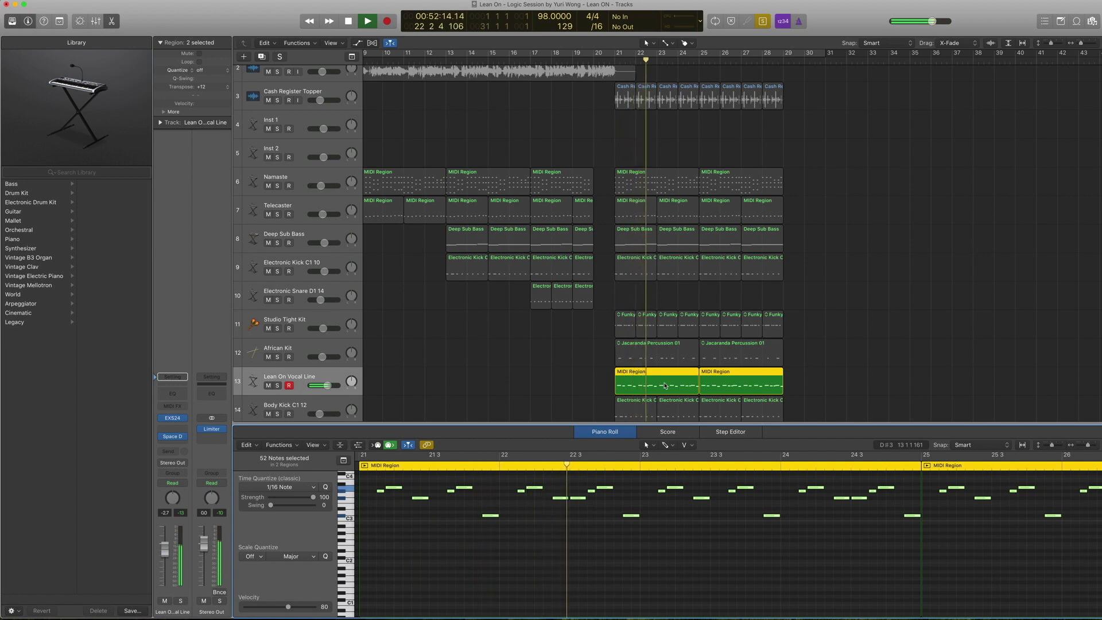
pyautogui.press('space')
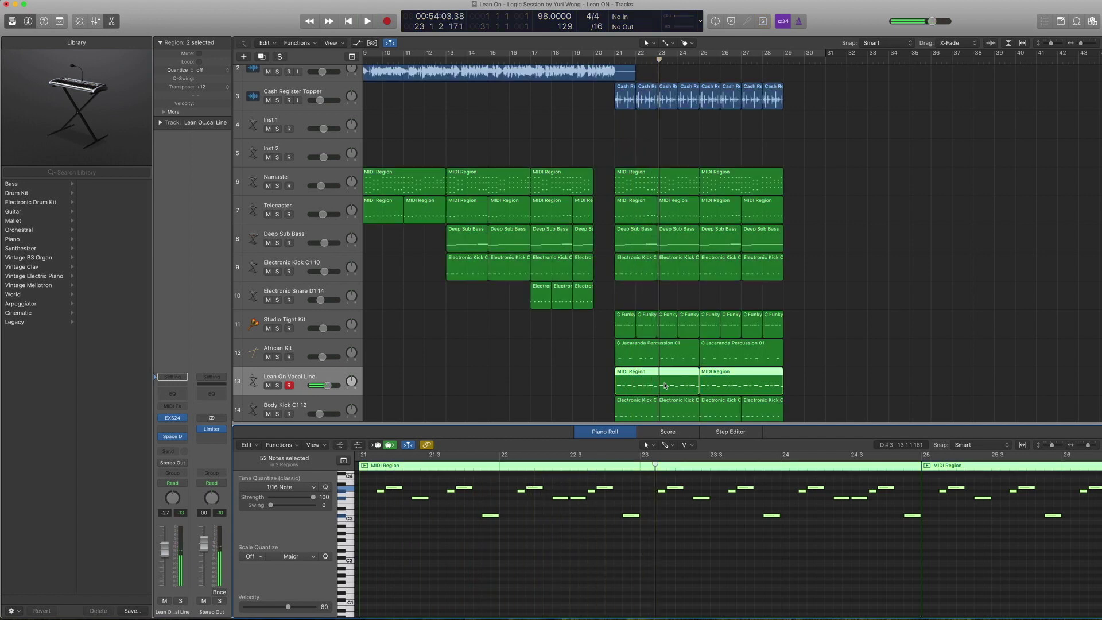
pyautogui.hotkey('ctrl', 's')
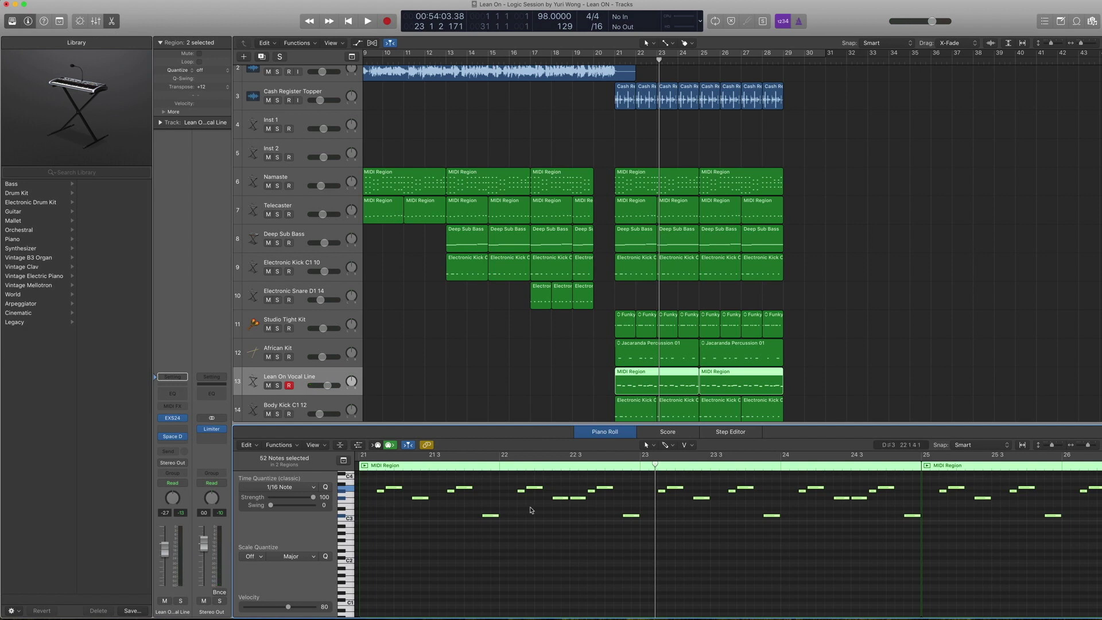
# Audition an A3 note, close the note editor, and select the empty Inst 11 track.
pyautogui.click(535, 488)
pyautogui.press('p')
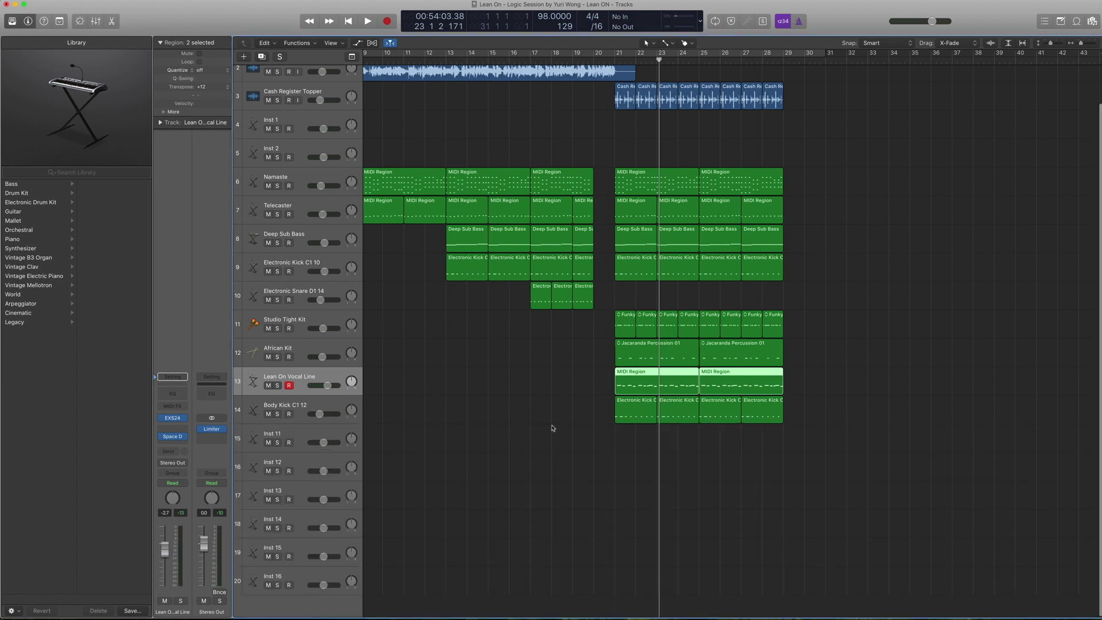
pyautogui.click(292, 433)
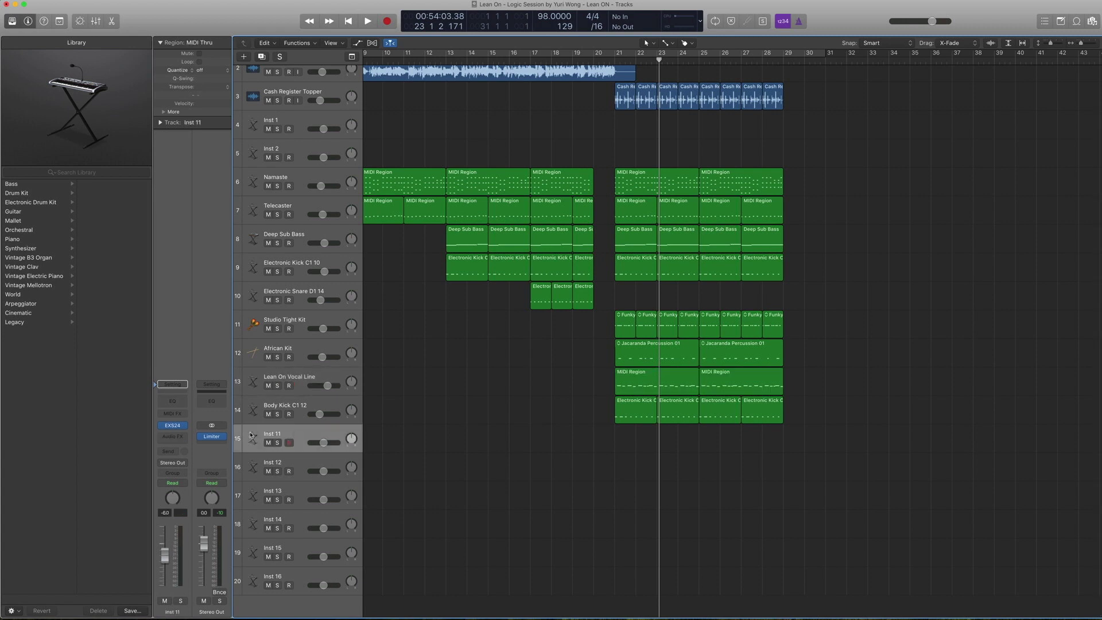
# Load the EXS24 sampler onto Inst 11 and center its plug-in window.
pyautogui.click(184, 428)
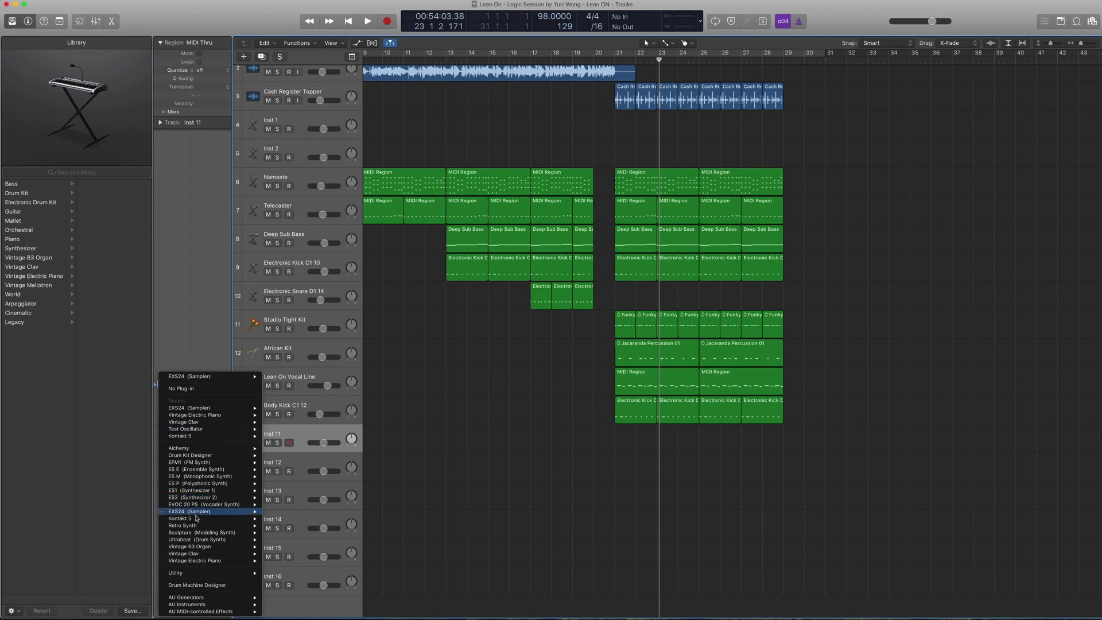
pyautogui.moveTo(204, 511)
pyautogui.click(422, 489)
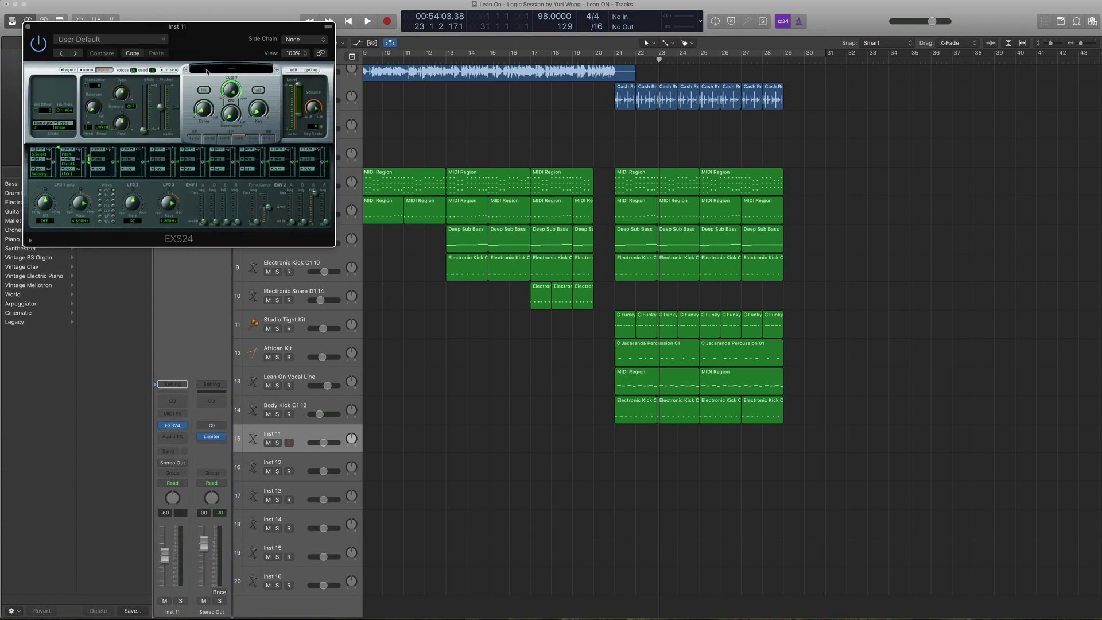
pyautogui.moveTo(197, 26); pyautogui.dragTo(338, 112)
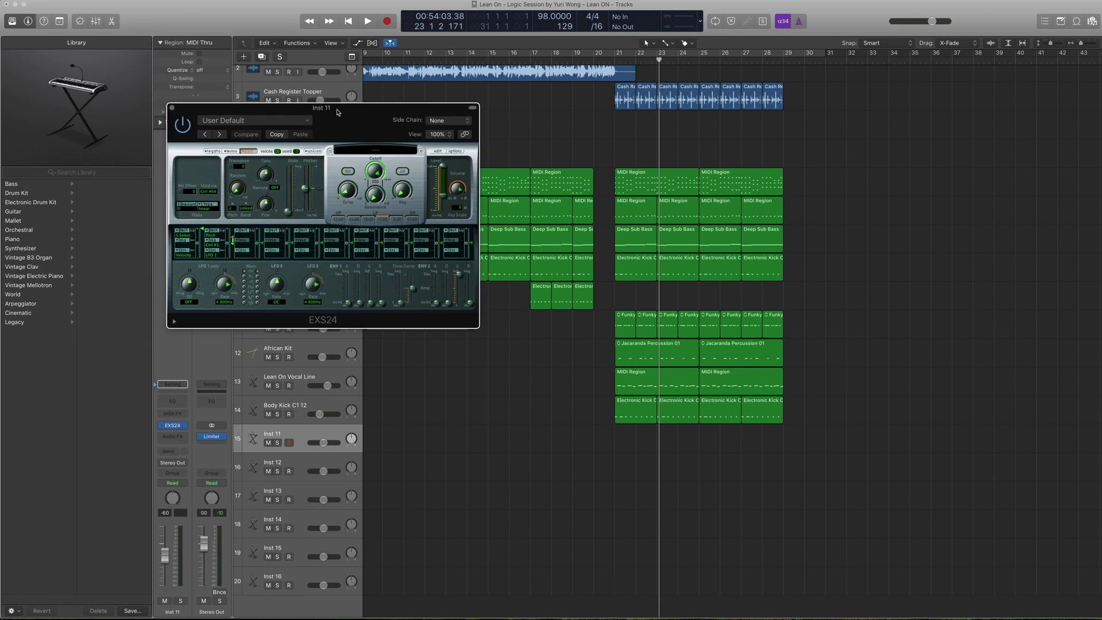
# Open the EXS24 Instrument Editor for the new #default instrument and its Zone menu.
pyautogui.click(441, 151)
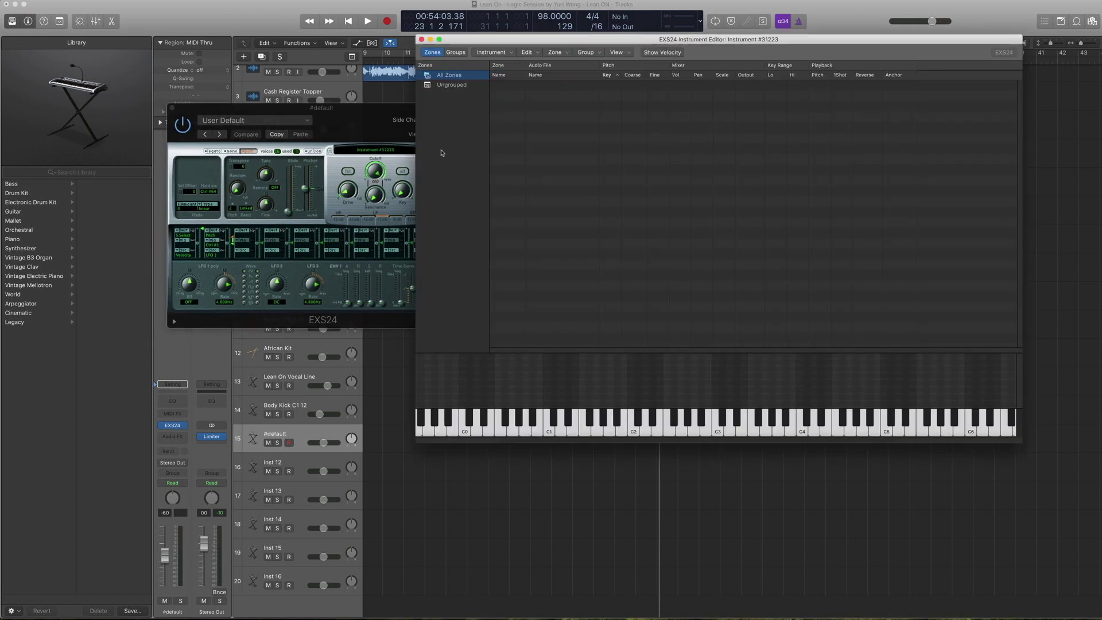
pyautogui.moveTo(495, 35); pyautogui.dragTo(445, 42)
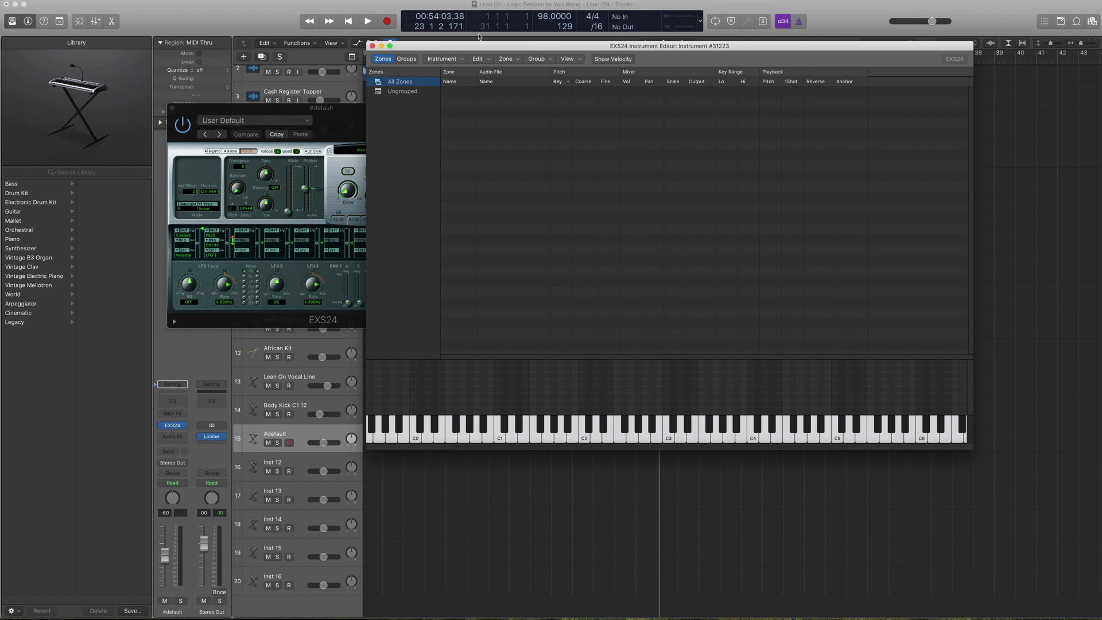
pyautogui.click(481, 60)
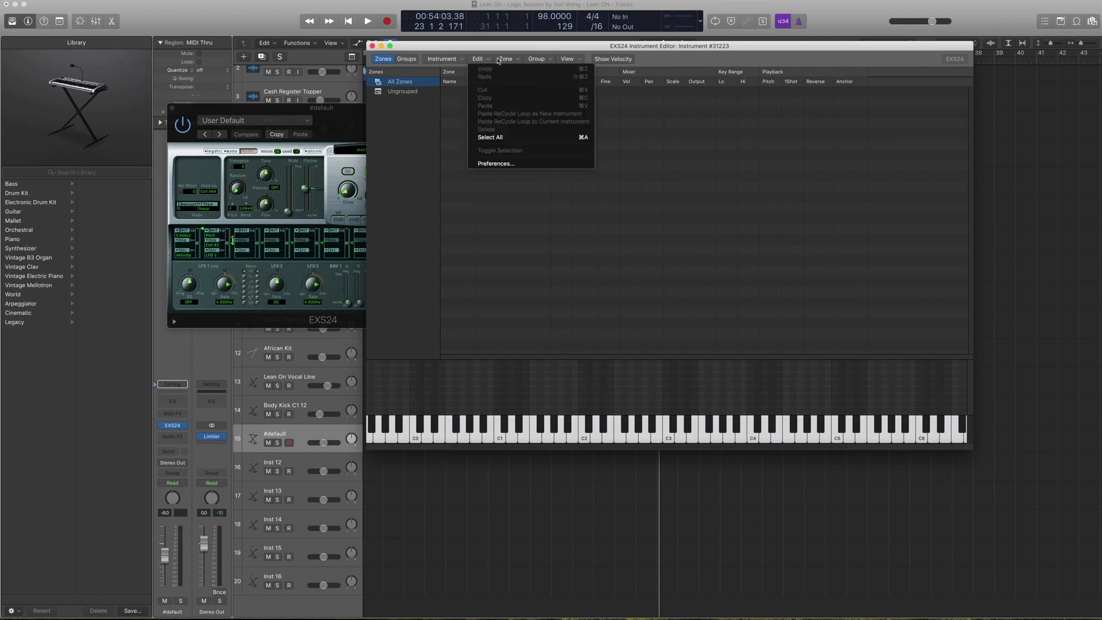
pyautogui.click(507, 59)
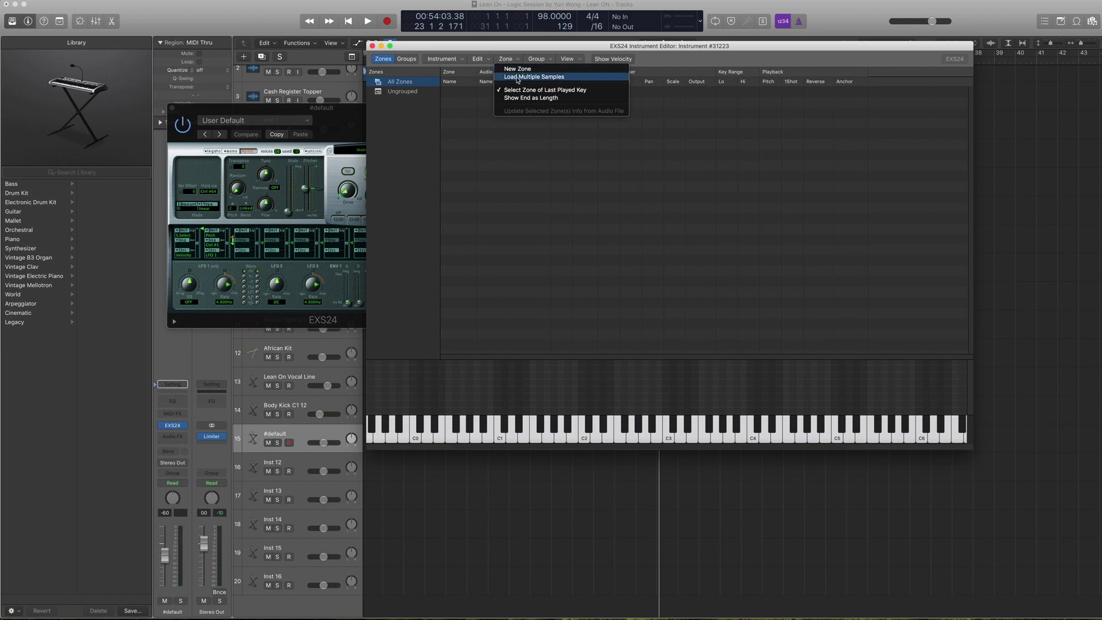
# Load Beep Elektro.wav via Load Multiple Samples, previewing it, and auto-map it from its root key.
pyautogui.click(517, 77)
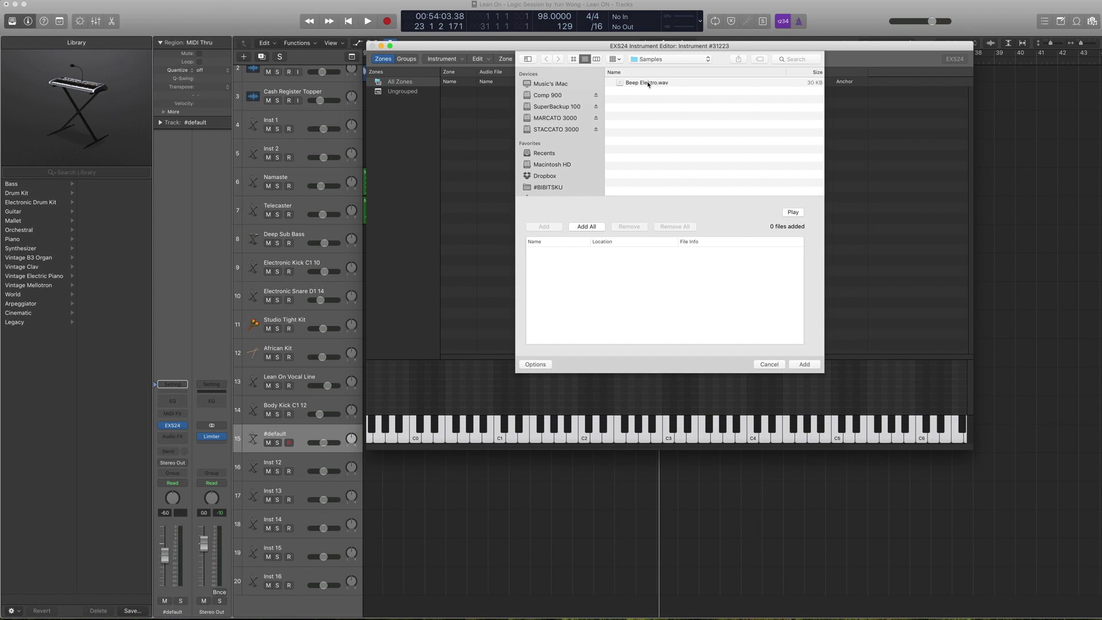
pyautogui.click(648, 83)
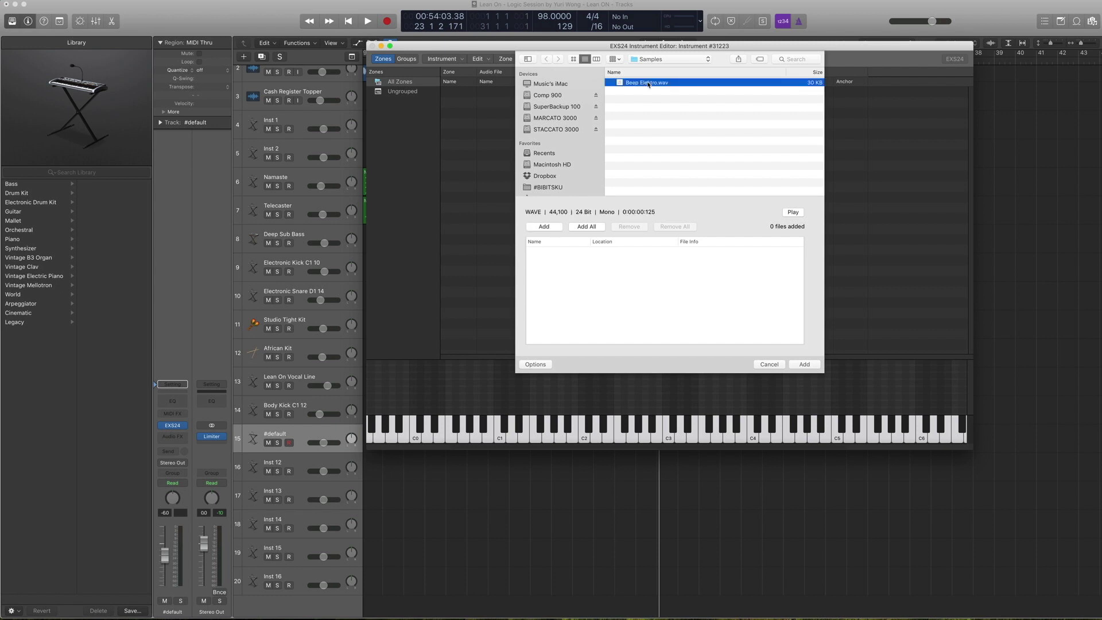
pyautogui.click(793, 212)
pyautogui.click(793, 213)
pyautogui.click(793, 212)
pyautogui.click(548, 228)
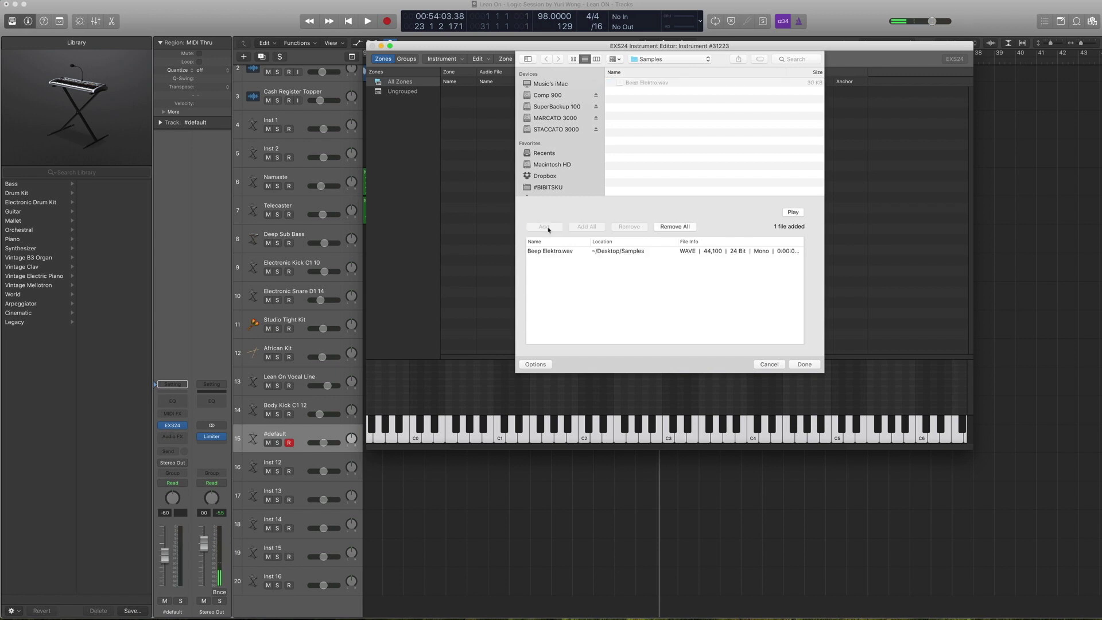
pyautogui.click(804, 364)
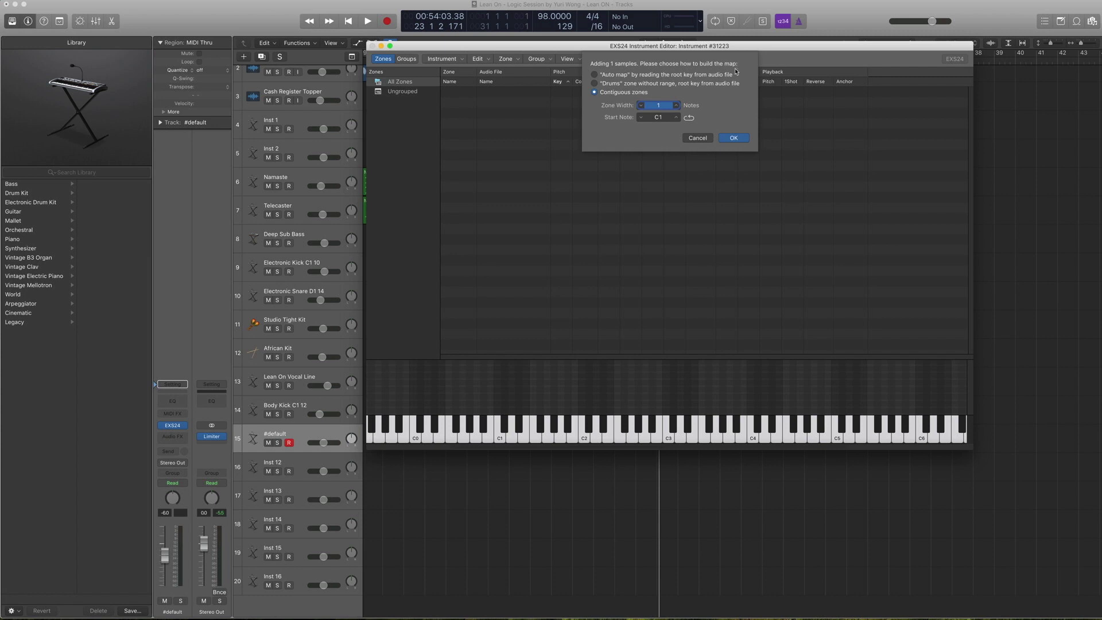
pyautogui.click(595, 75)
# Confirm the mapping to create the Beep Elektro.wav zone and select it.
pyautogui.click(731, 139)
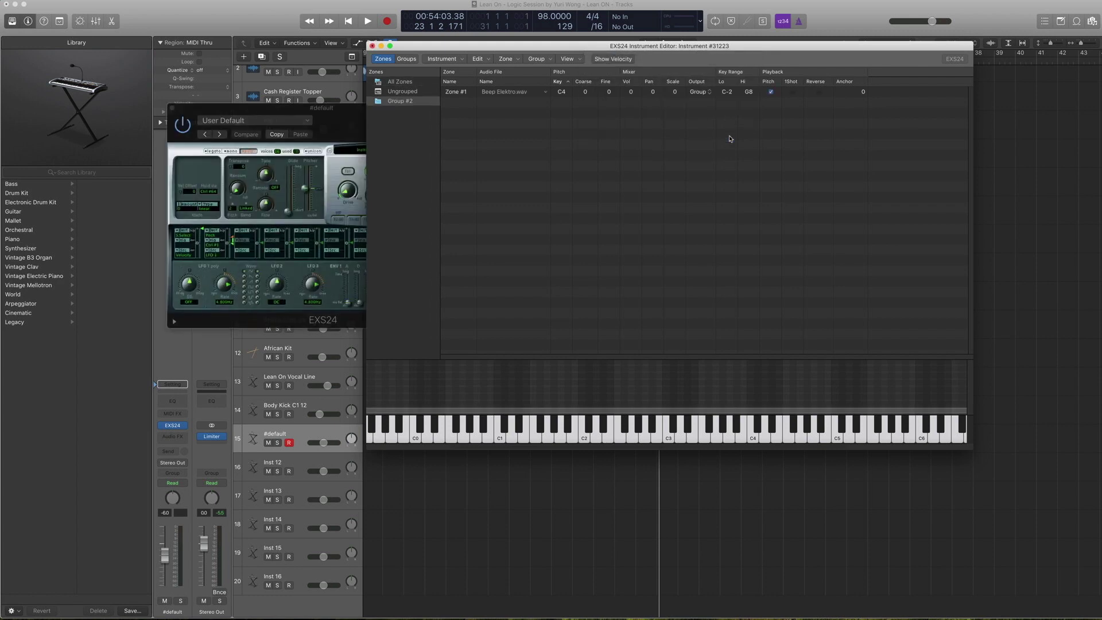
pyautogui.click(638, 413)
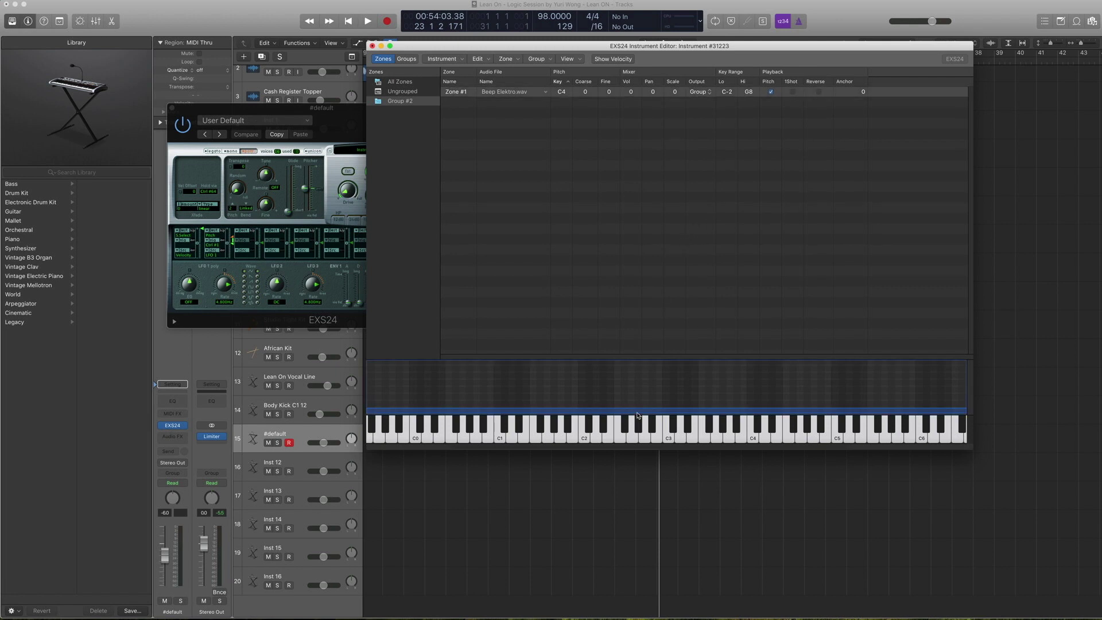
pyautogui.hscroll(5, 621, 413)
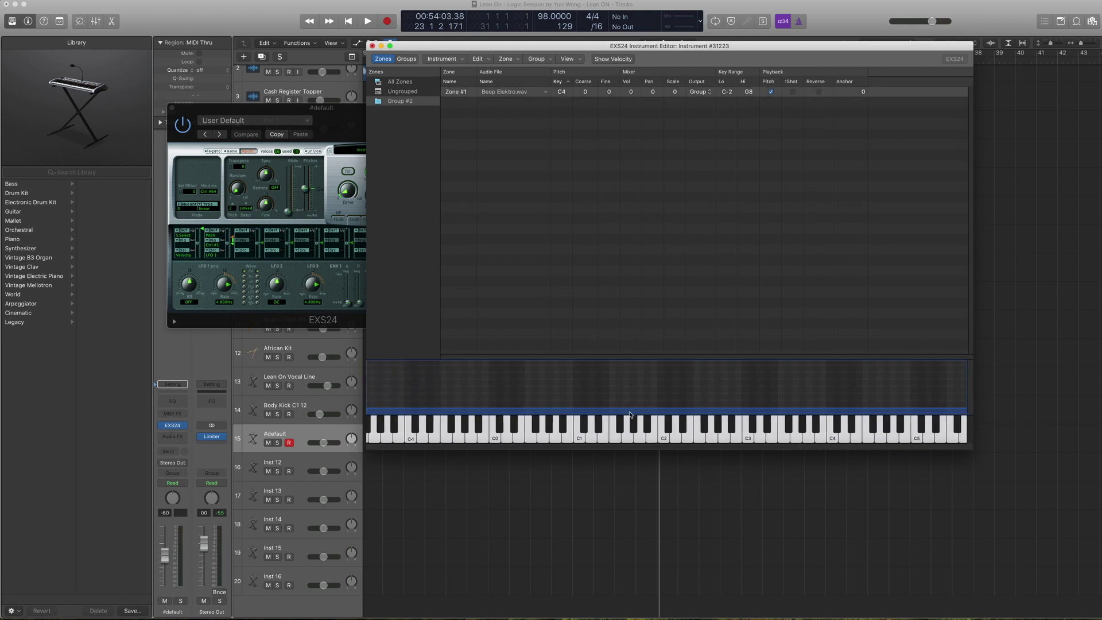
pyautogui.hscroll(-2, 640, 412)
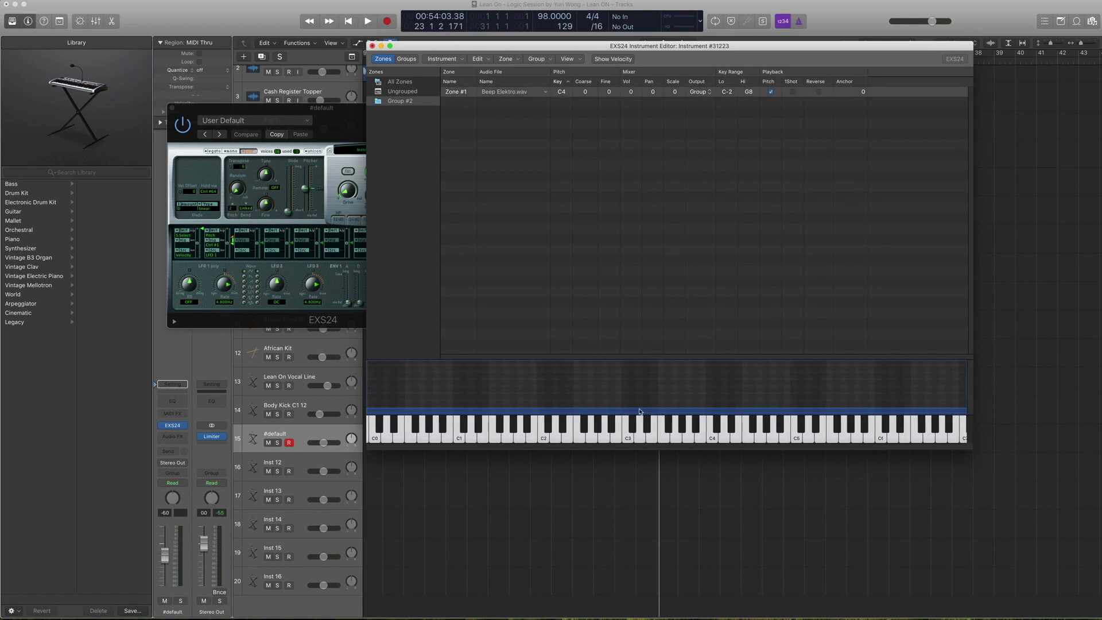
# Audition the sample on the EXS24 keyboard across C3 and C2 through B2.
pyautogui.click(627, 439)
pyautogui.click(543, 437)
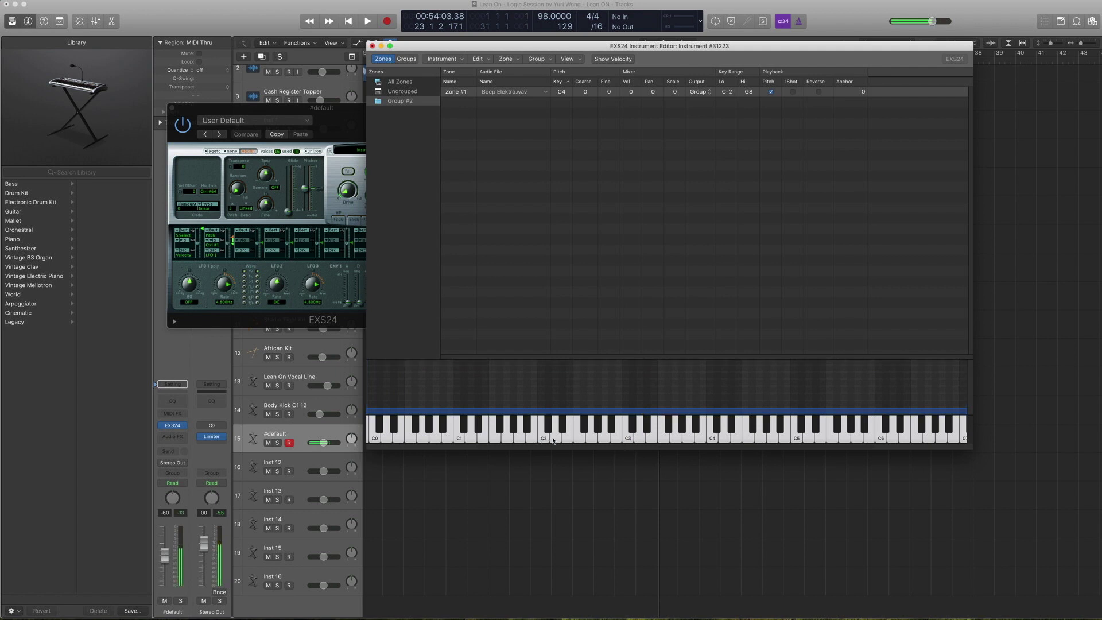
pyautogui.click(555, 438)
pyautogui.click(562, 439)
pyautogui.click(579, 439)
pyautogui.click(591, 439)
pyautogui.click(603, 439)
pyautogui.click(614, 438)
pyautogui.hscroll(5, 654, 431)
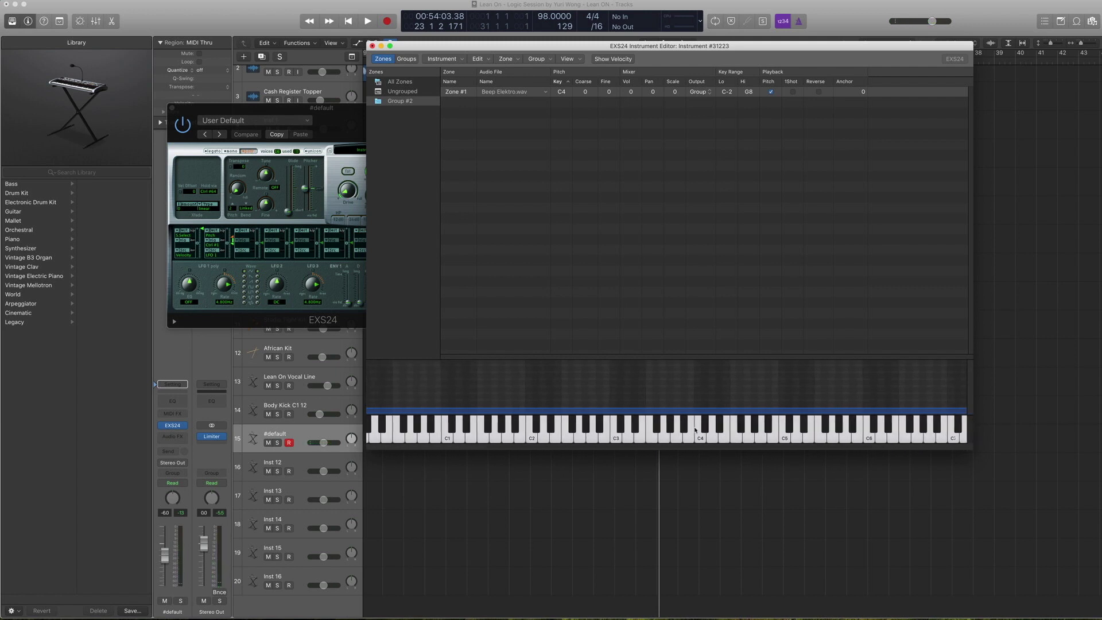
pyautogui.hscroll(-5, 699, 428)
# Check the instrument's file options without choosing any, then close the Instrument Editor.
pyautogui.click(443, 58)
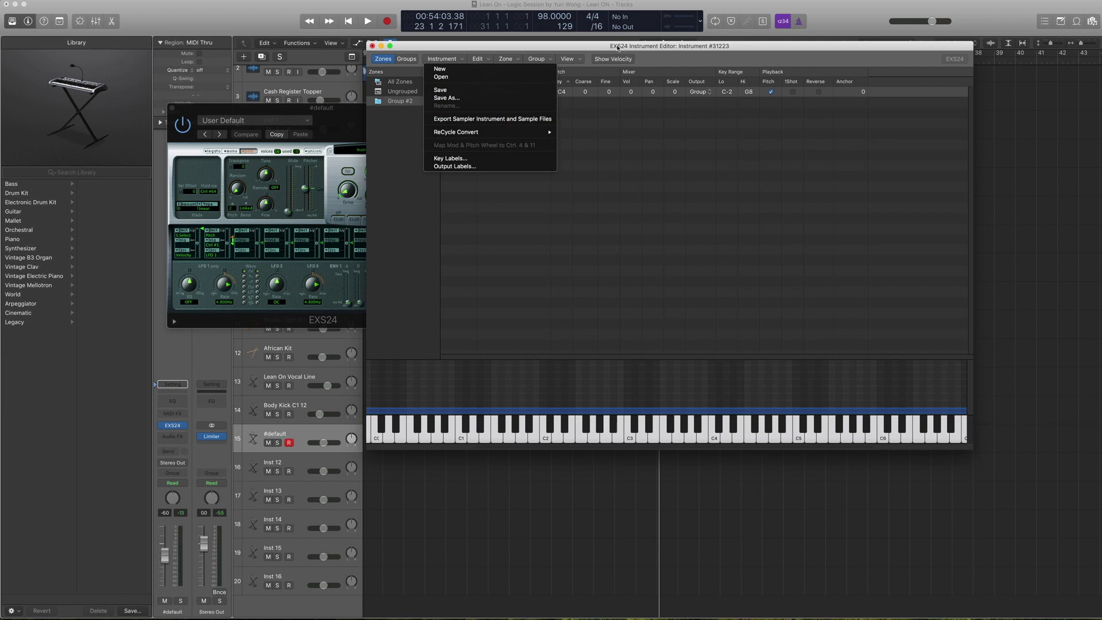
pyautogui.click(580, 46)
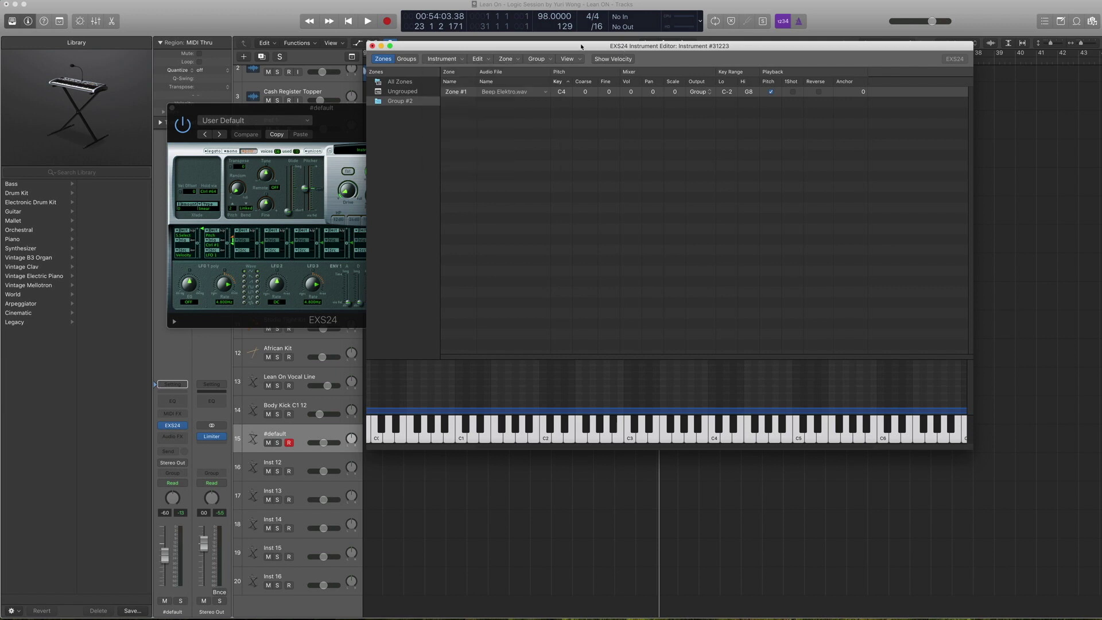
pyautogui.click(373, 46)
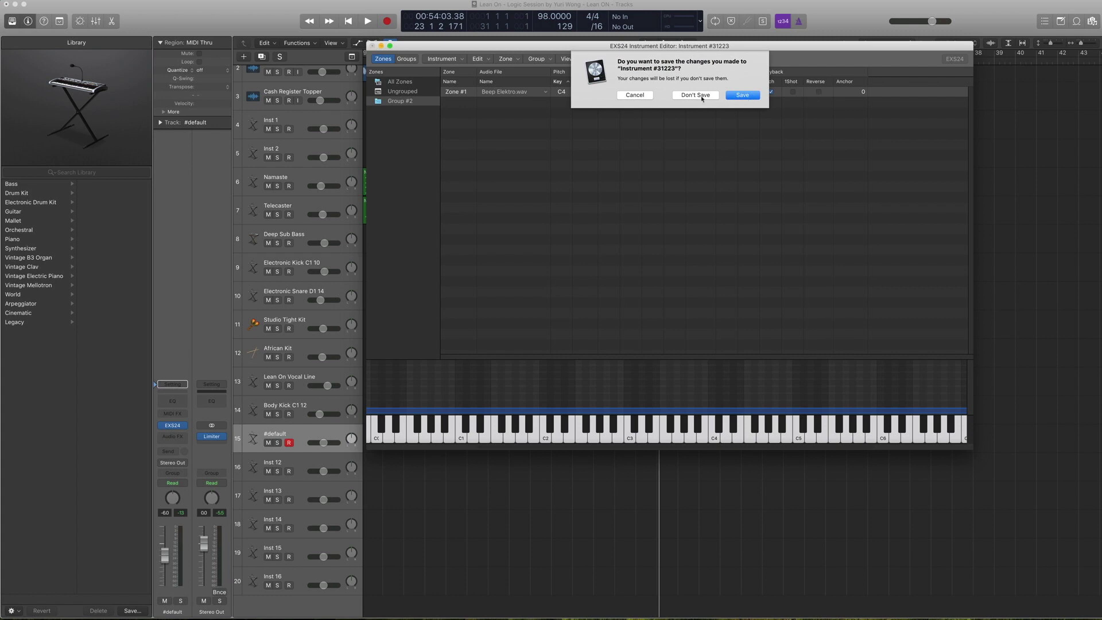
# Discard the instrument changes, close EXS24, and select the Lean On Vocal Line regions at their start.
pyautogui.click(679, 95)
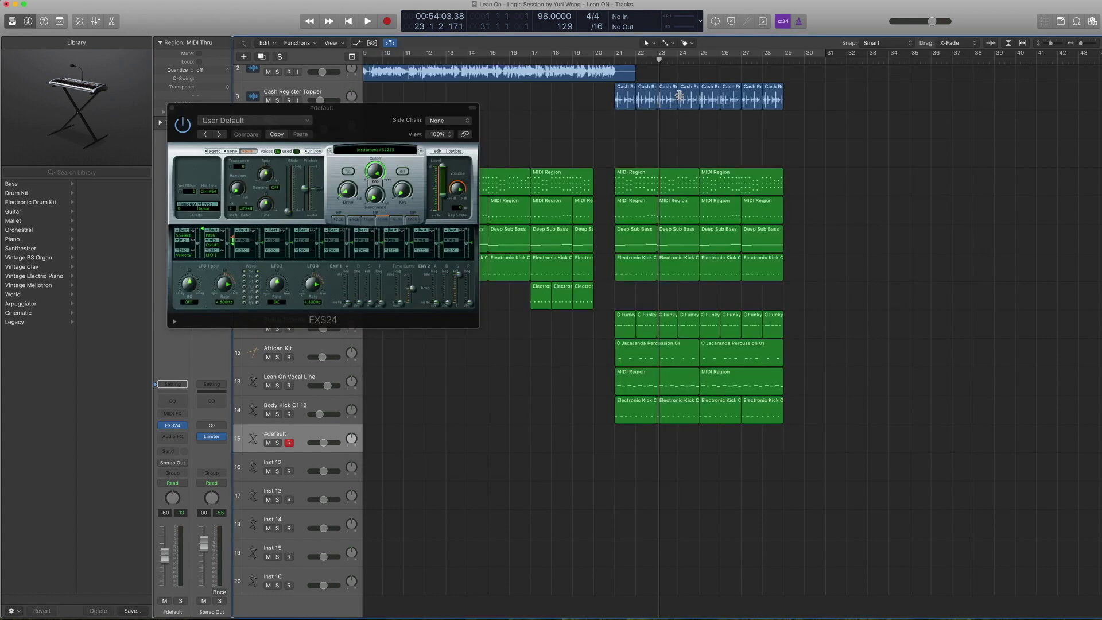
pyautogui.click(173, 108)
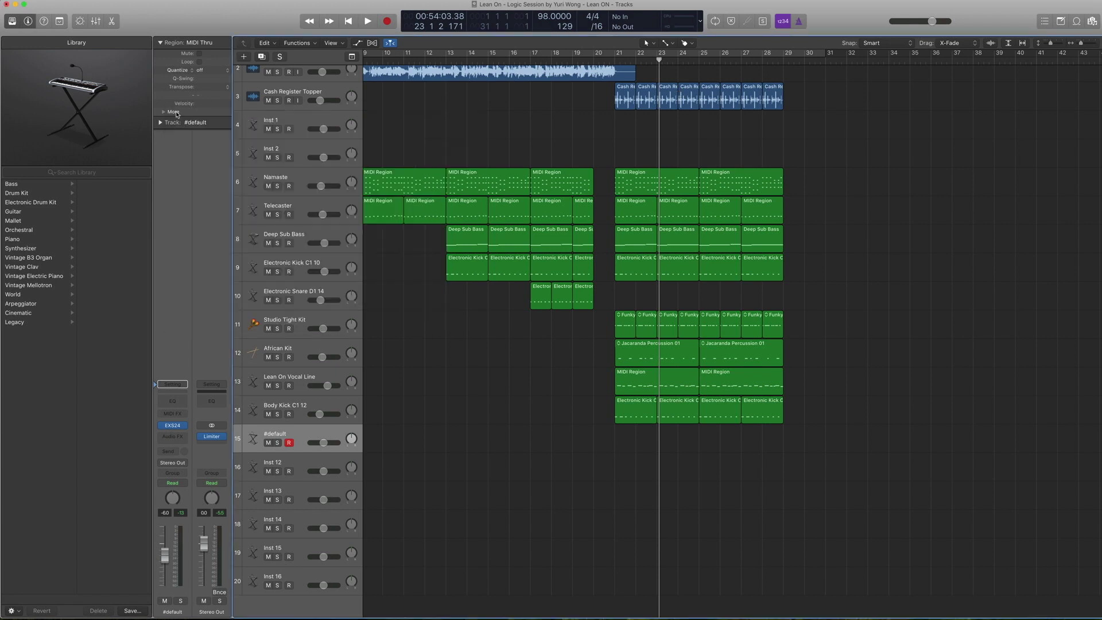
pyautogui.click(302, 371)
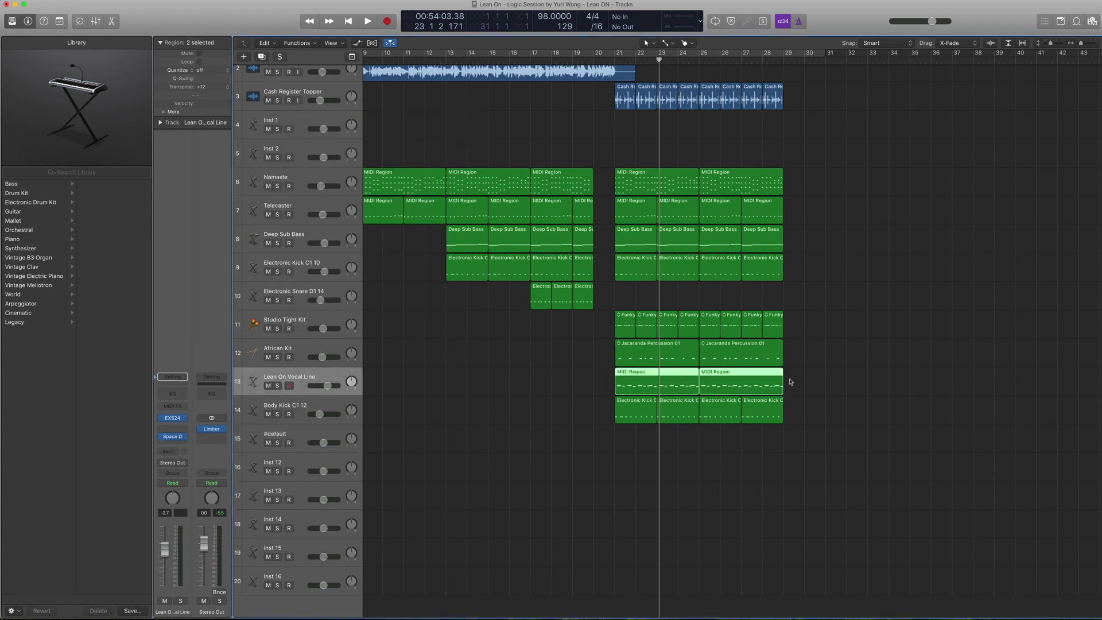
pyautogui.moveTo(829, 379); pyautogui.dragTo(637, 382)
pyautogui.hotkey('shift', 'Home')
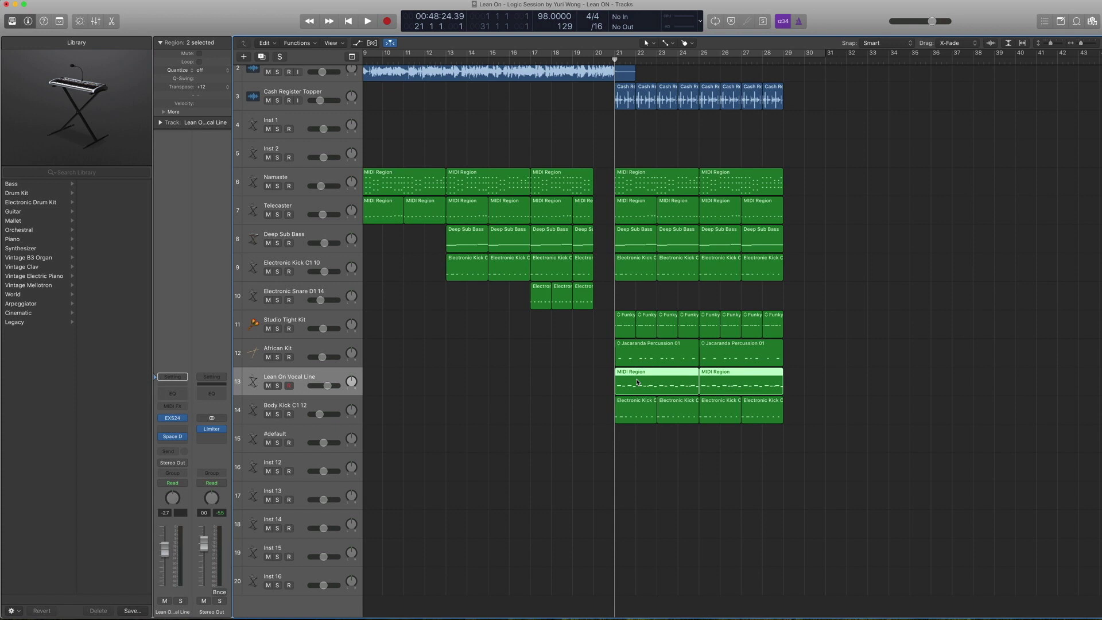
# Browse the vocal reverb presets keeping 02.7s Big Chamber, close it, and solo the vocal regions.
pyautogui.click(172, 437)
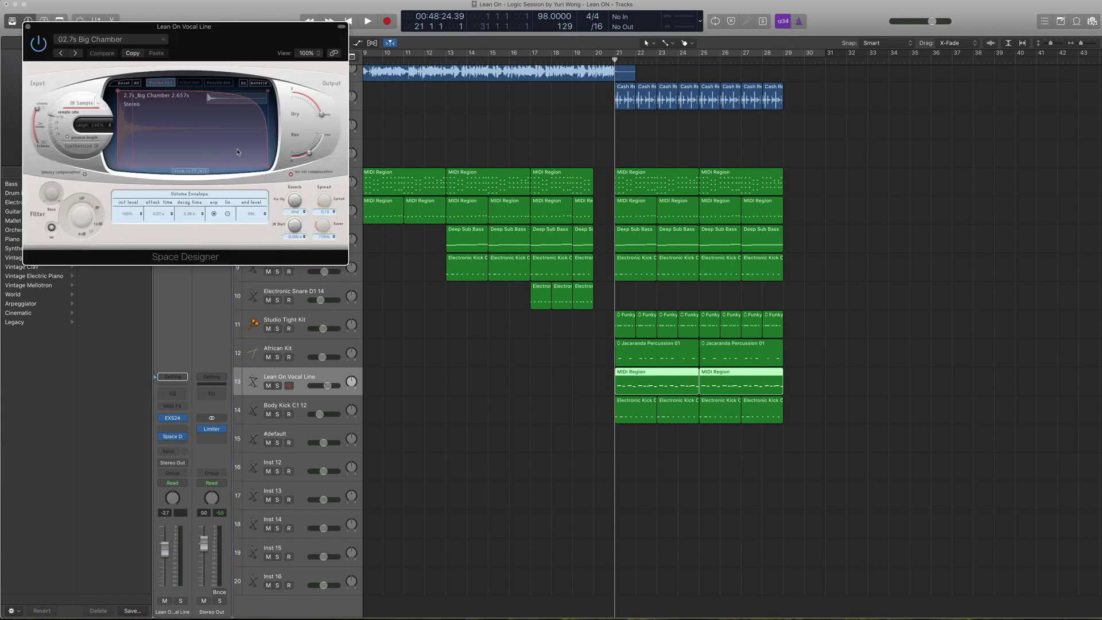
pyautogui.click(112, 39)
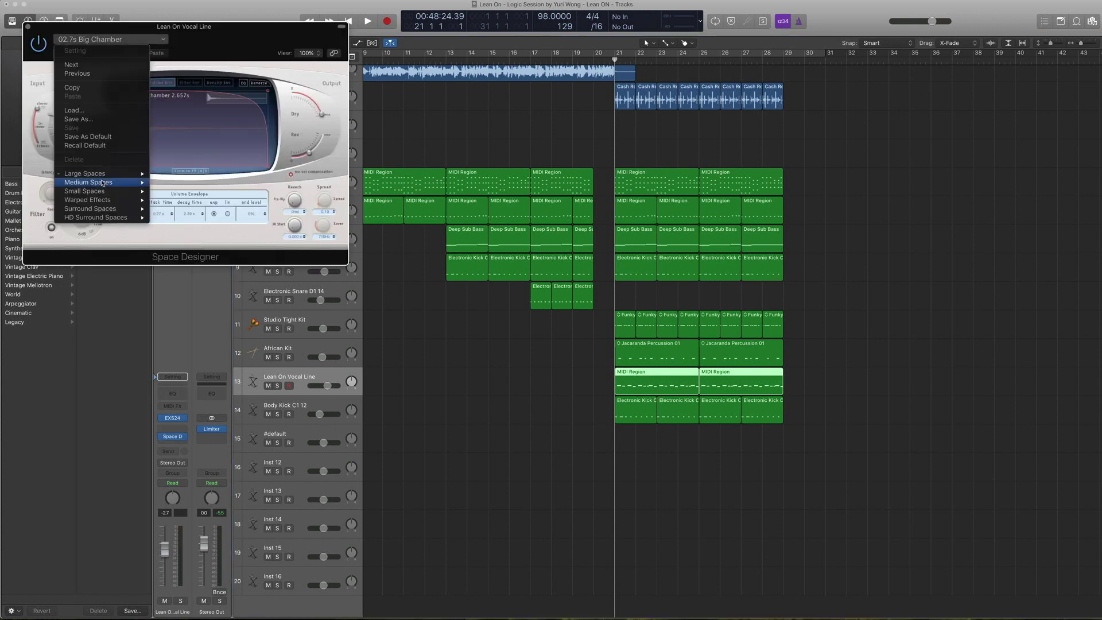
pyautogui.moveTo(105, 174)
pyautogui.moveTo(197, 175)
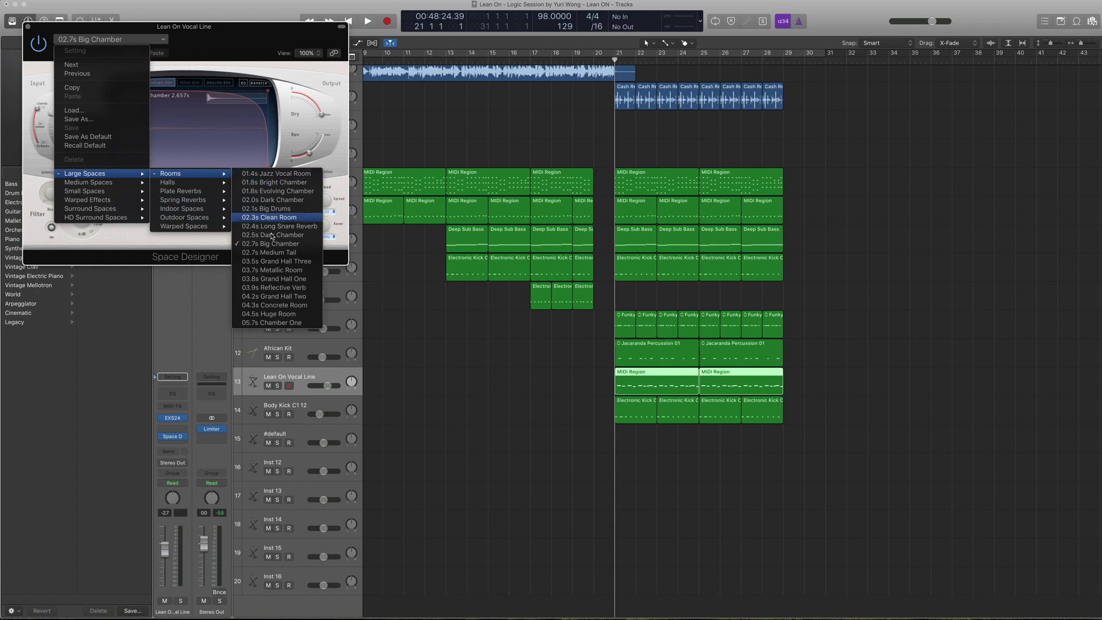
pyautogui.click(196, 34)
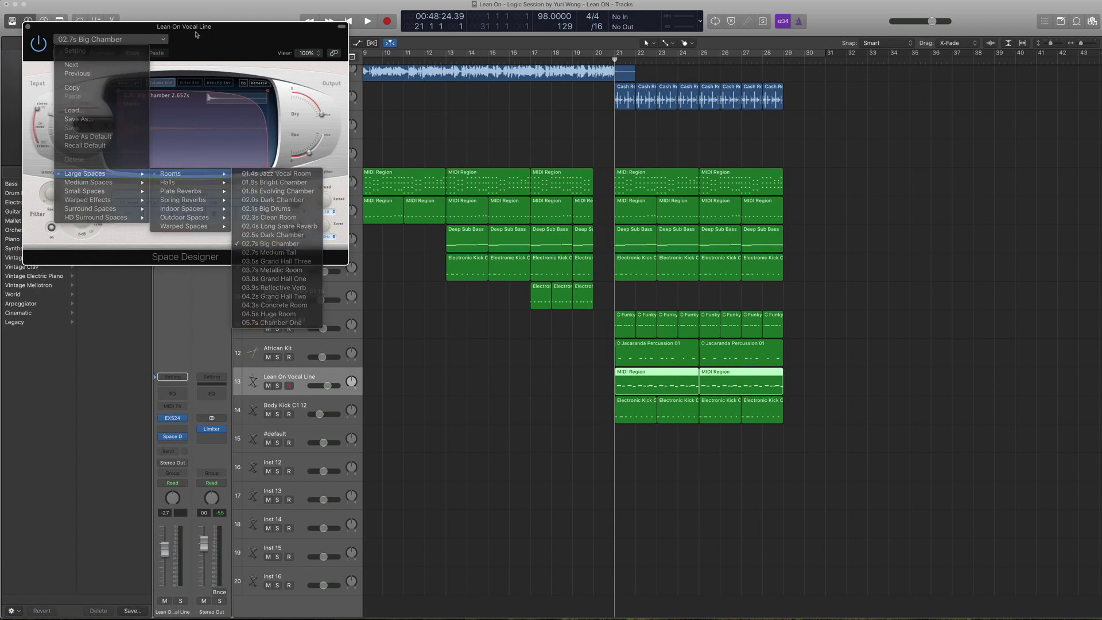
pyautogui.click(28, 26)
pyautogui.hotkey('ctrl', 's')
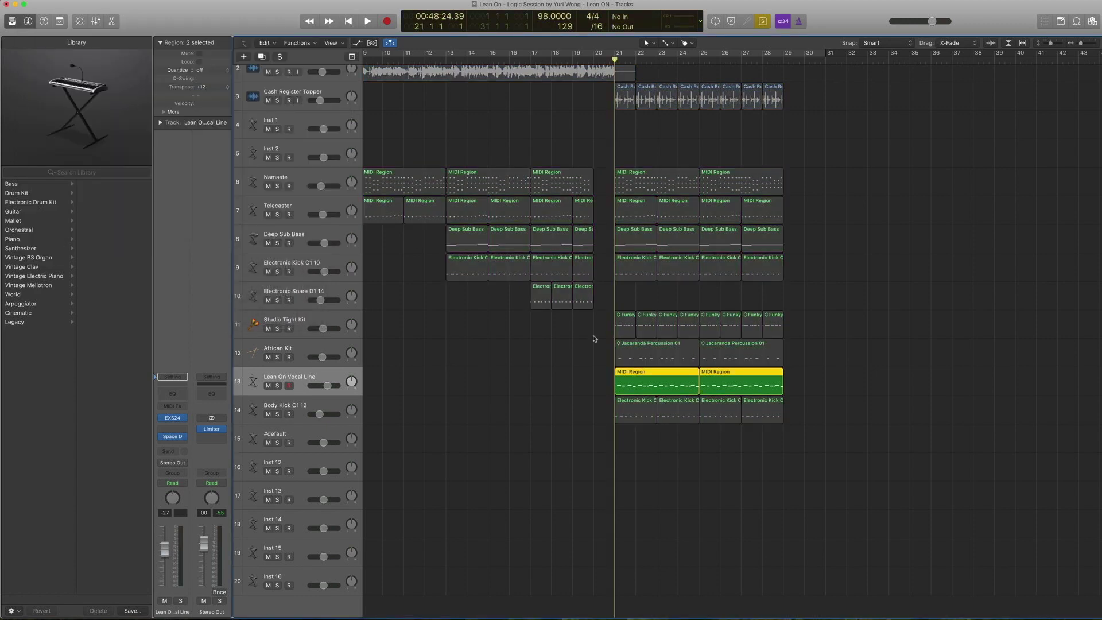
# Play the soloed vocal line, unsolo it, and open the track's EXS24 sampler window.
pyautogui.press('space')
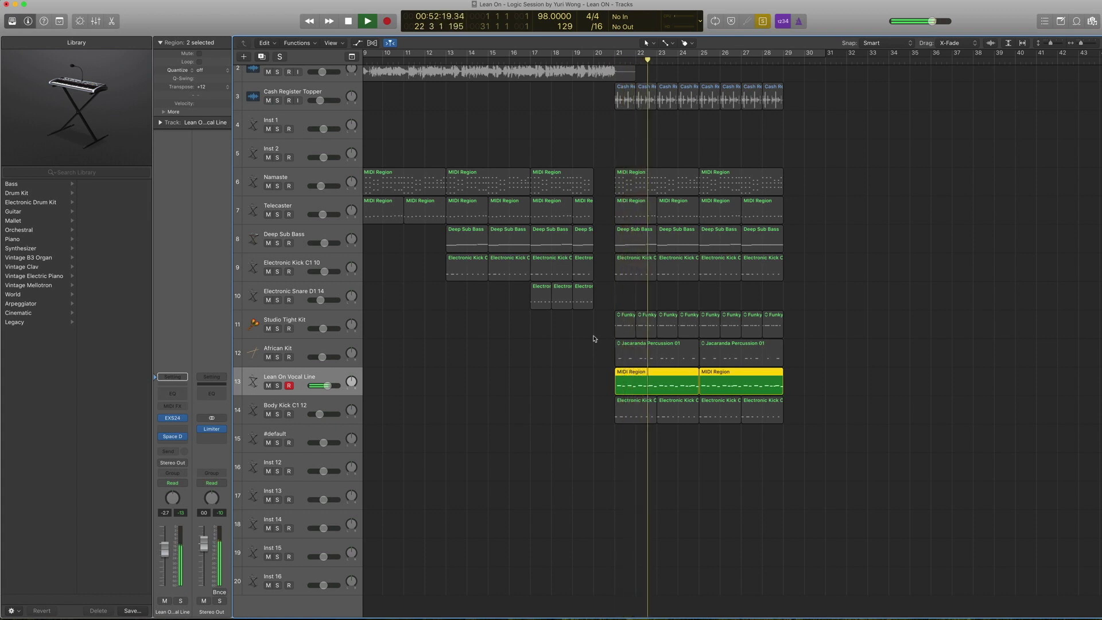
pyautogui.press('space')
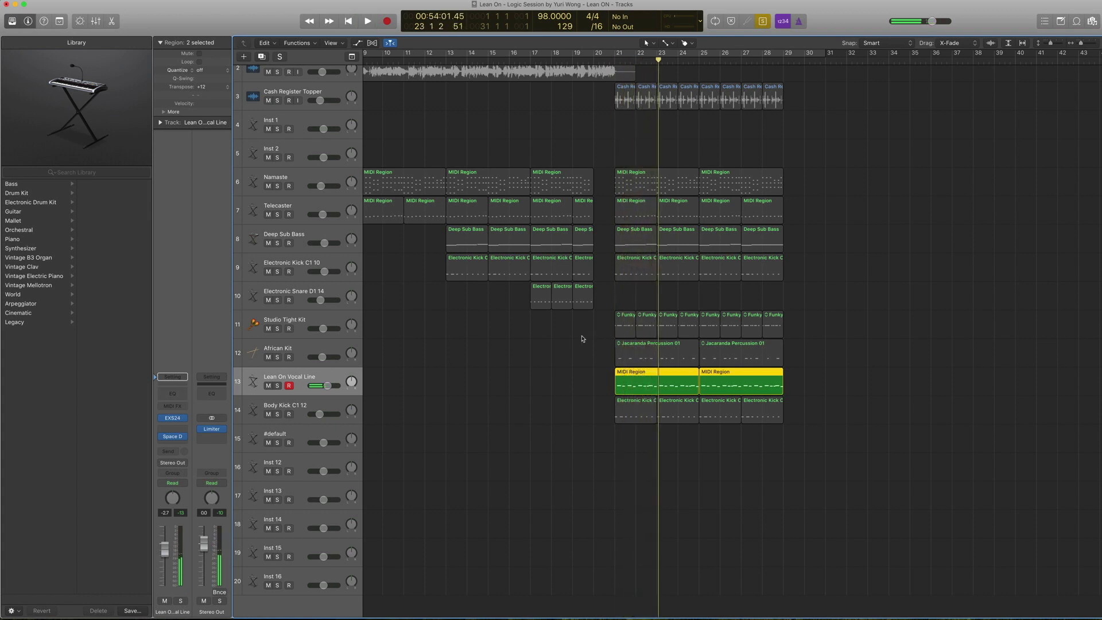
pyautogui.hotkey('ctrl', 's')
pyautogui.click(173, 419)
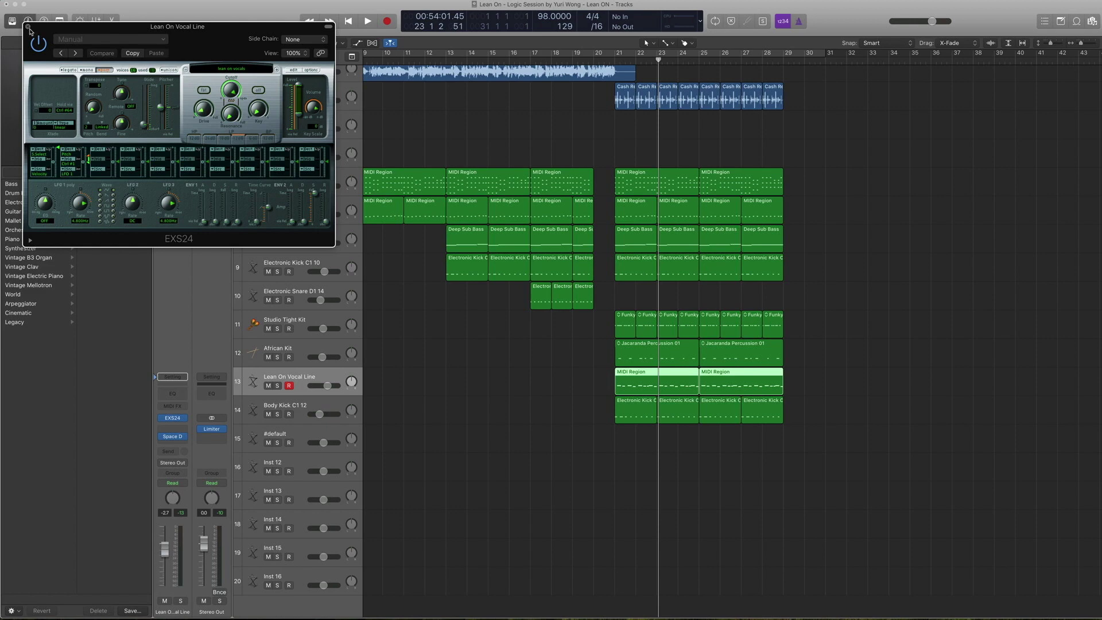
# Close the EXS24 window and open the first vocal region soloed in the Piano Roll at its start.
pyautogui.click(28, 27)
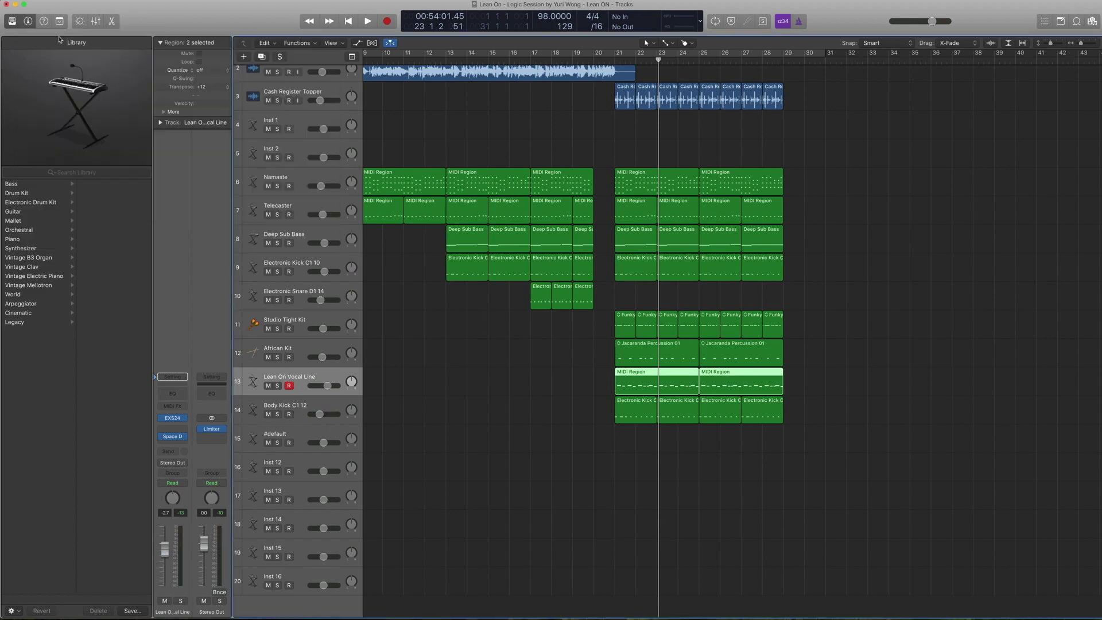
pyautogui.doubleClick(636, 383)
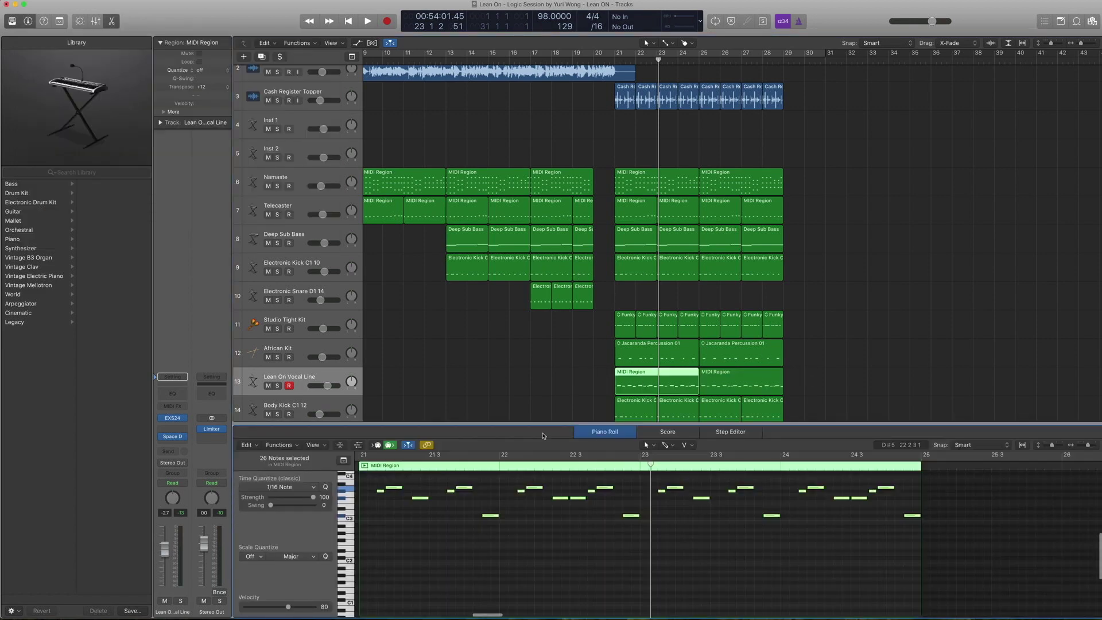
pyautogui.hotkey('ctrl', 's')
pyautogui.hotkey('shift', 'Return')
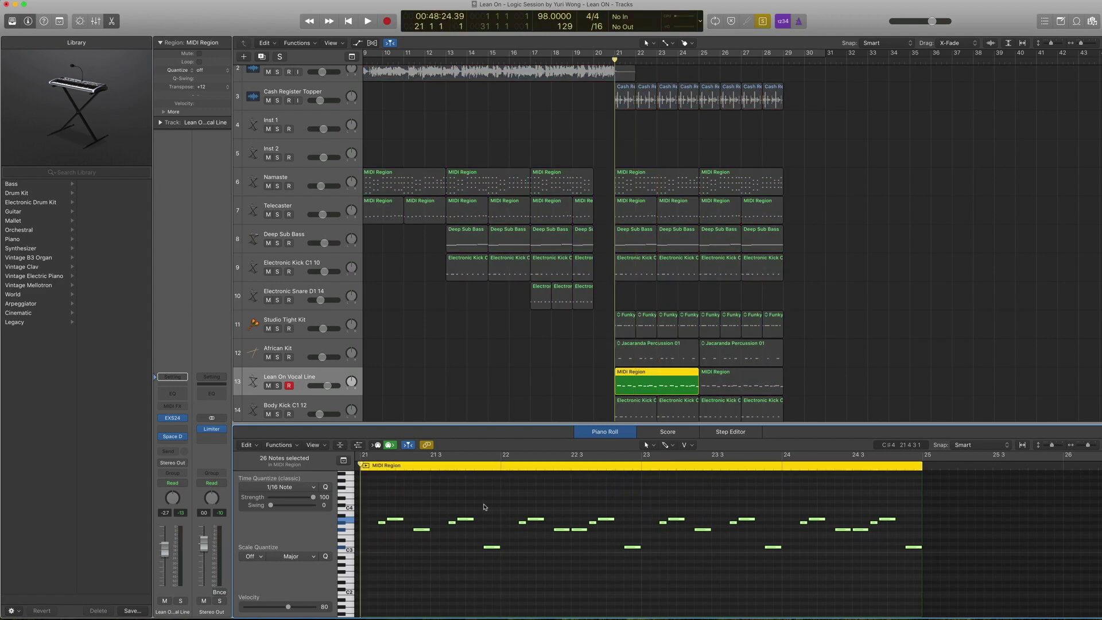
# Unsolo the region, play from bar 21, close the note editor and stop playback.
pyautogui.hotkey('ctrl', 's')
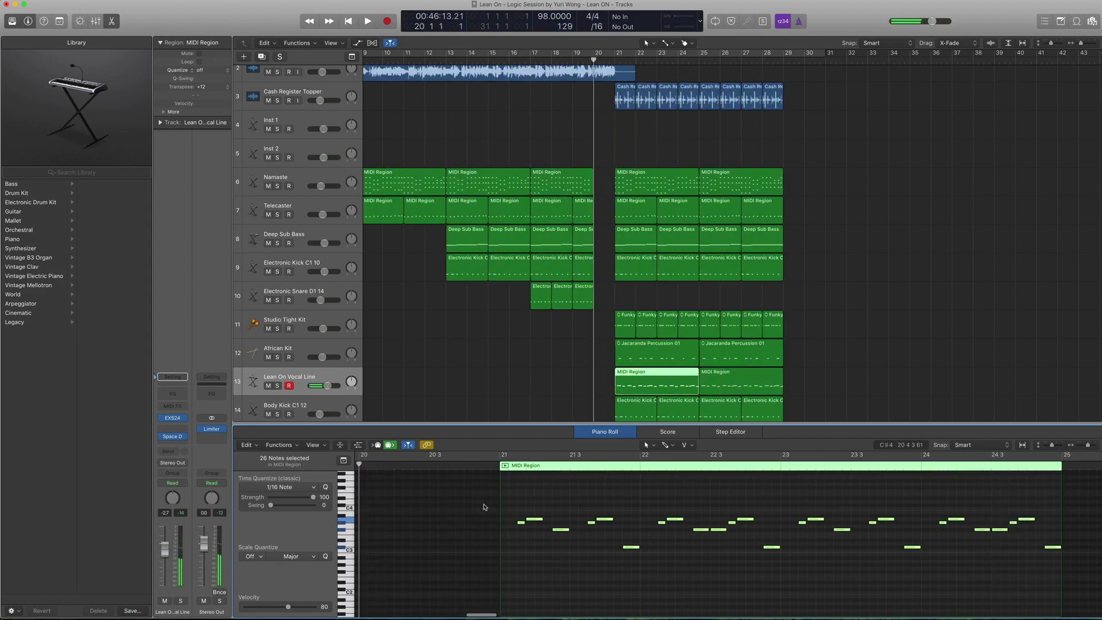
pyautogui.press('space')
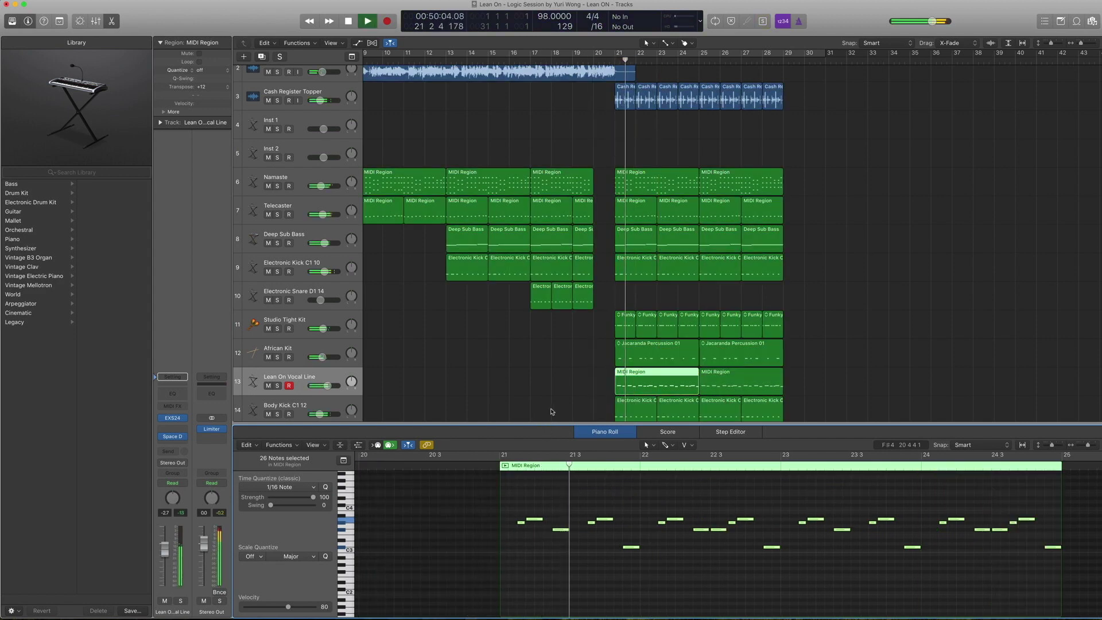
pyautogui.scroll(-1, 551, 409)
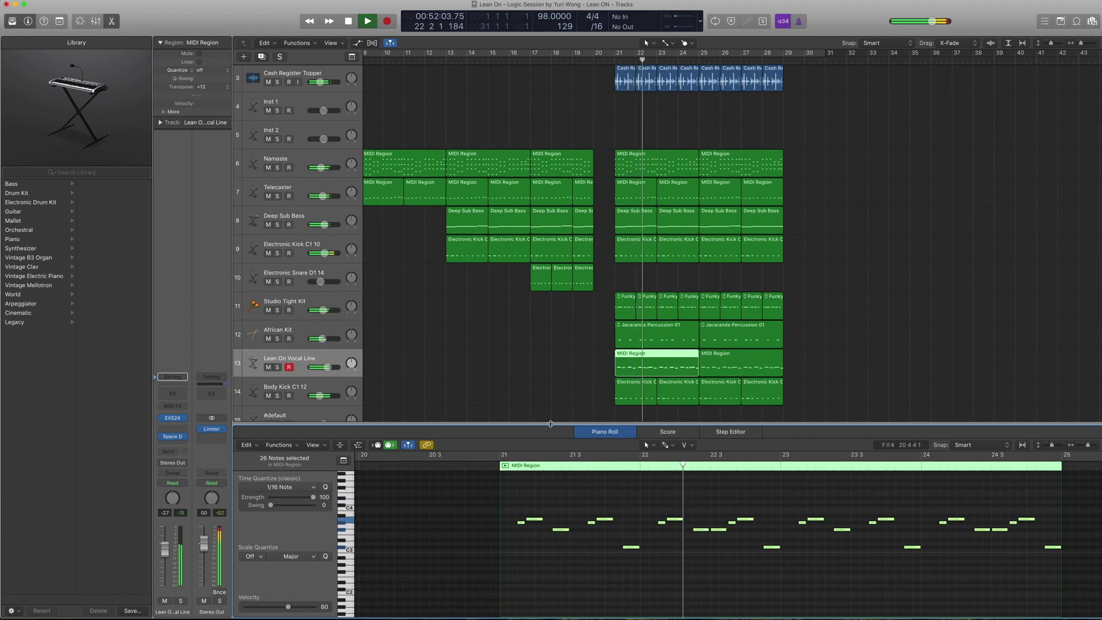
pyautogui.press('e')
pyautogui.press('space')
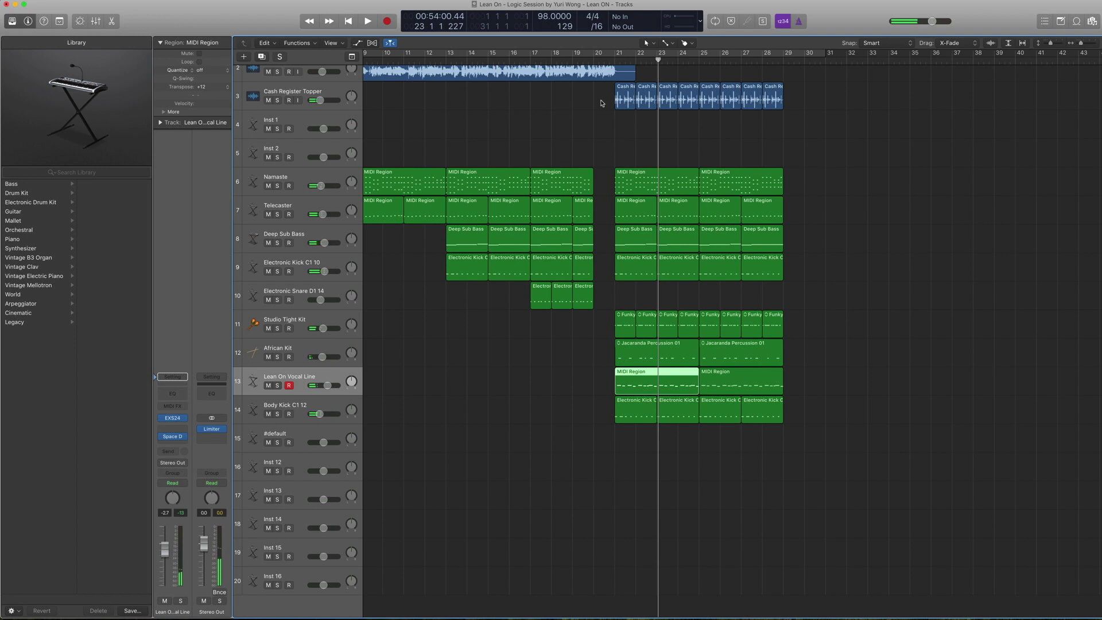
pyautogui.hscroll(-10, 601, 102)
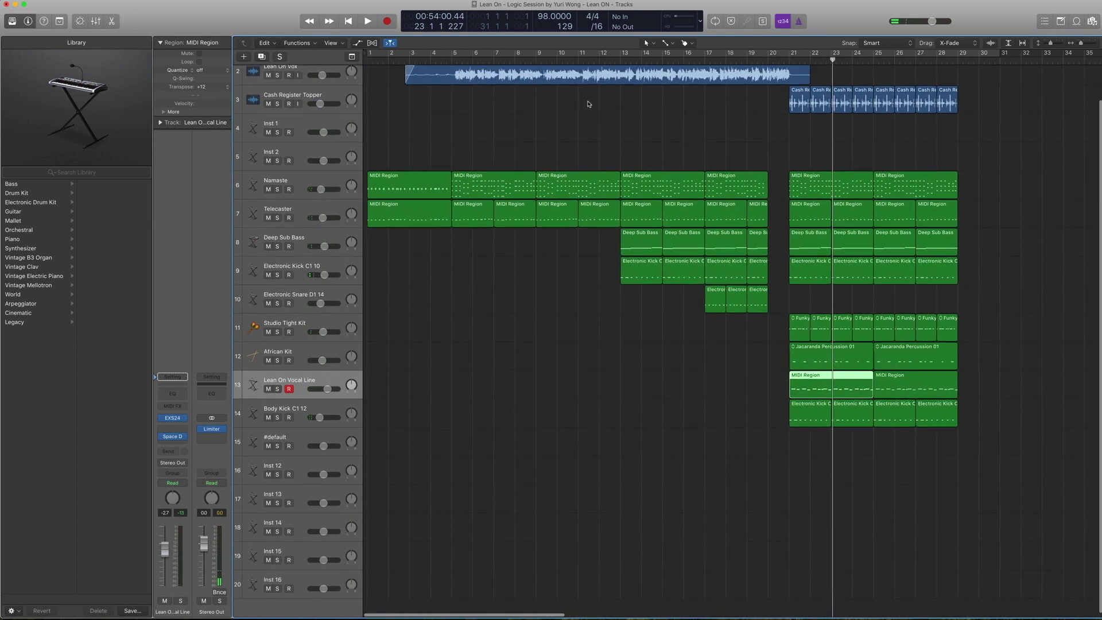